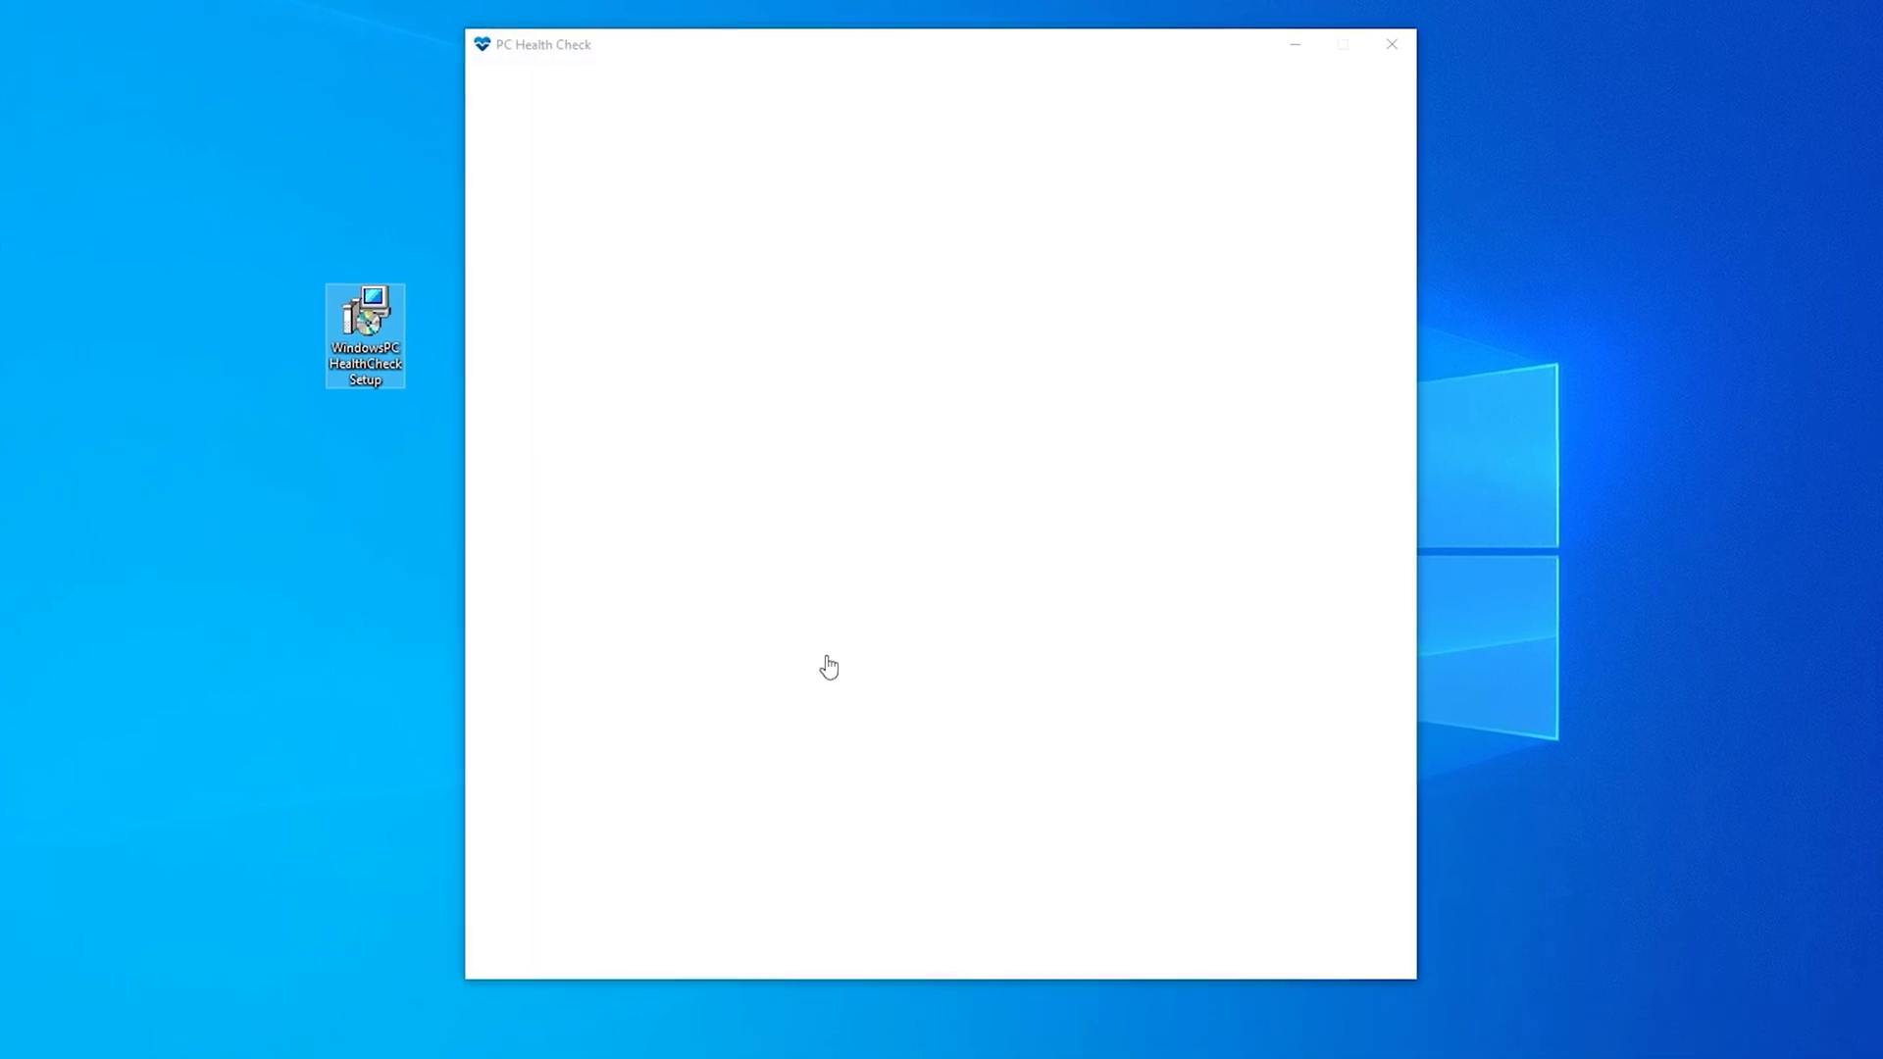
Step: Run the Windows 11 check (fails on TPM 2.0) and reposition the desktop ISO icon
{"action": "left_click", "coordinate": [771, 318]}
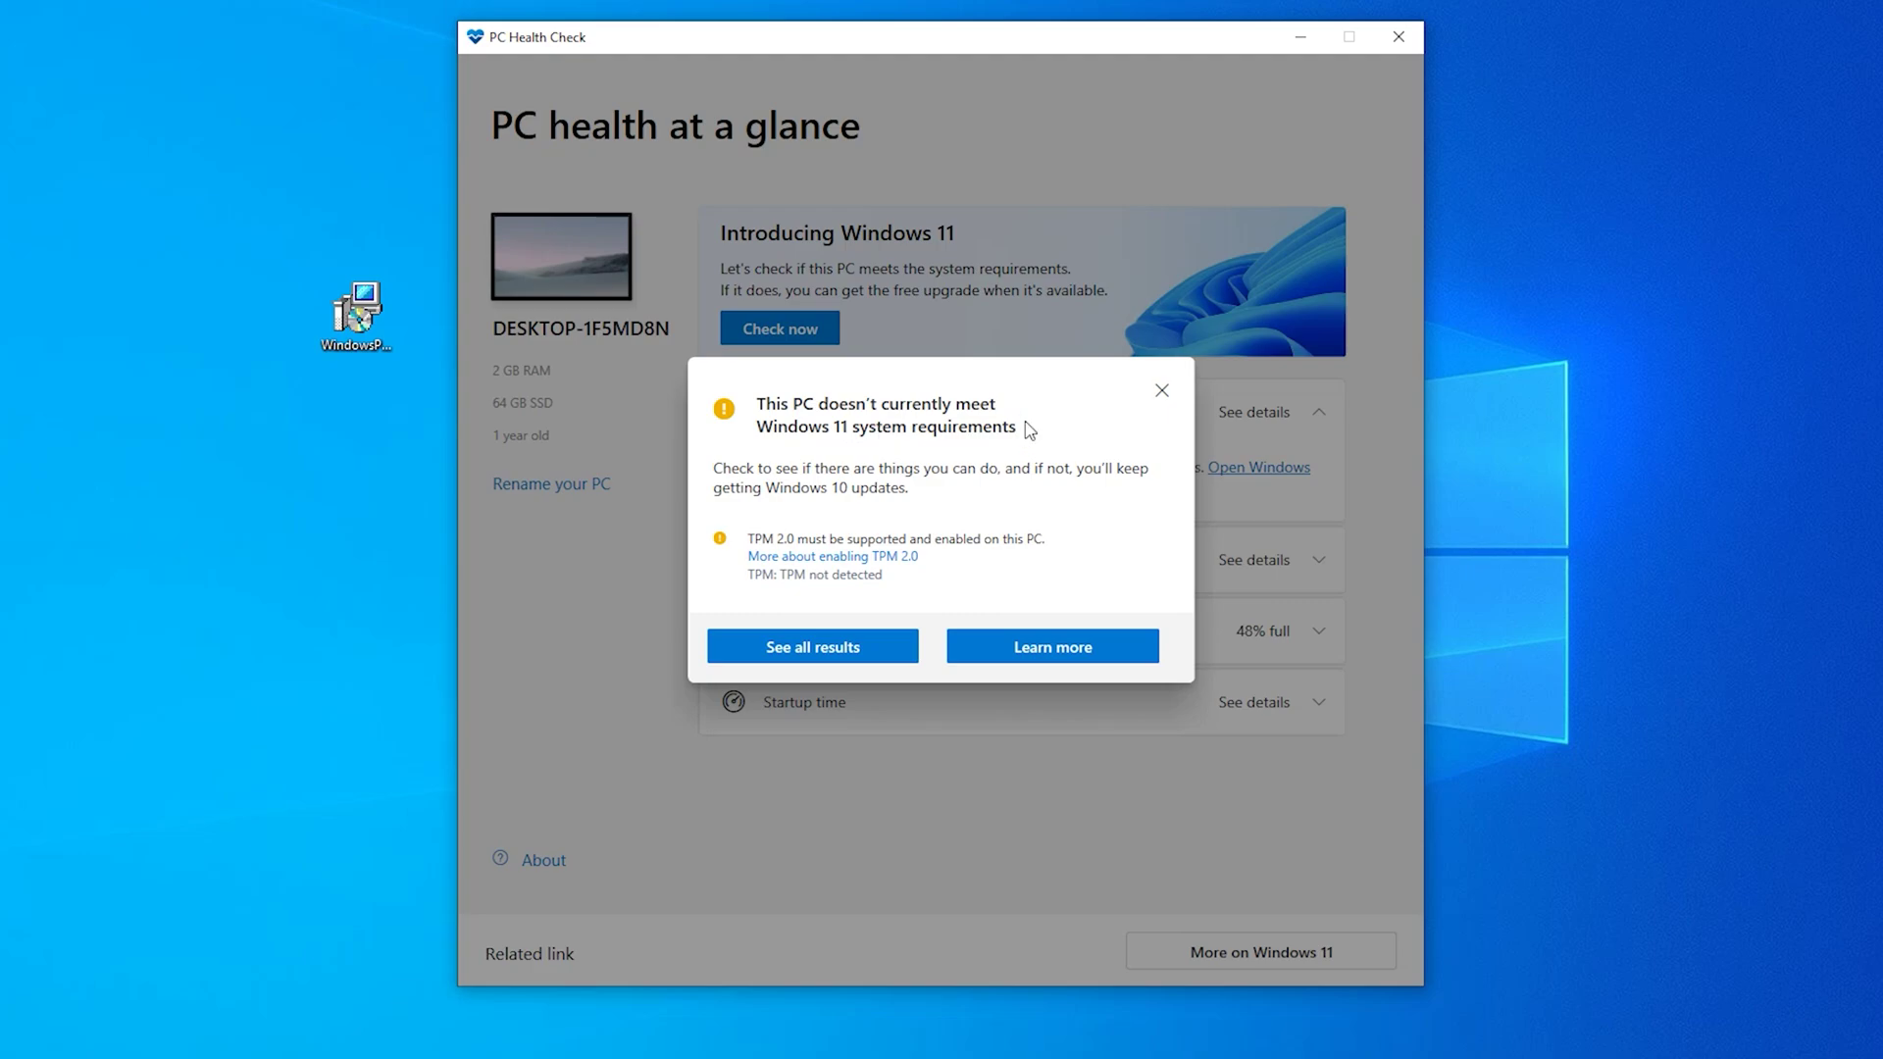
{"action": "left_click_drag", "start_coordinate": [275, 468], "coordinate": [106, 127]}
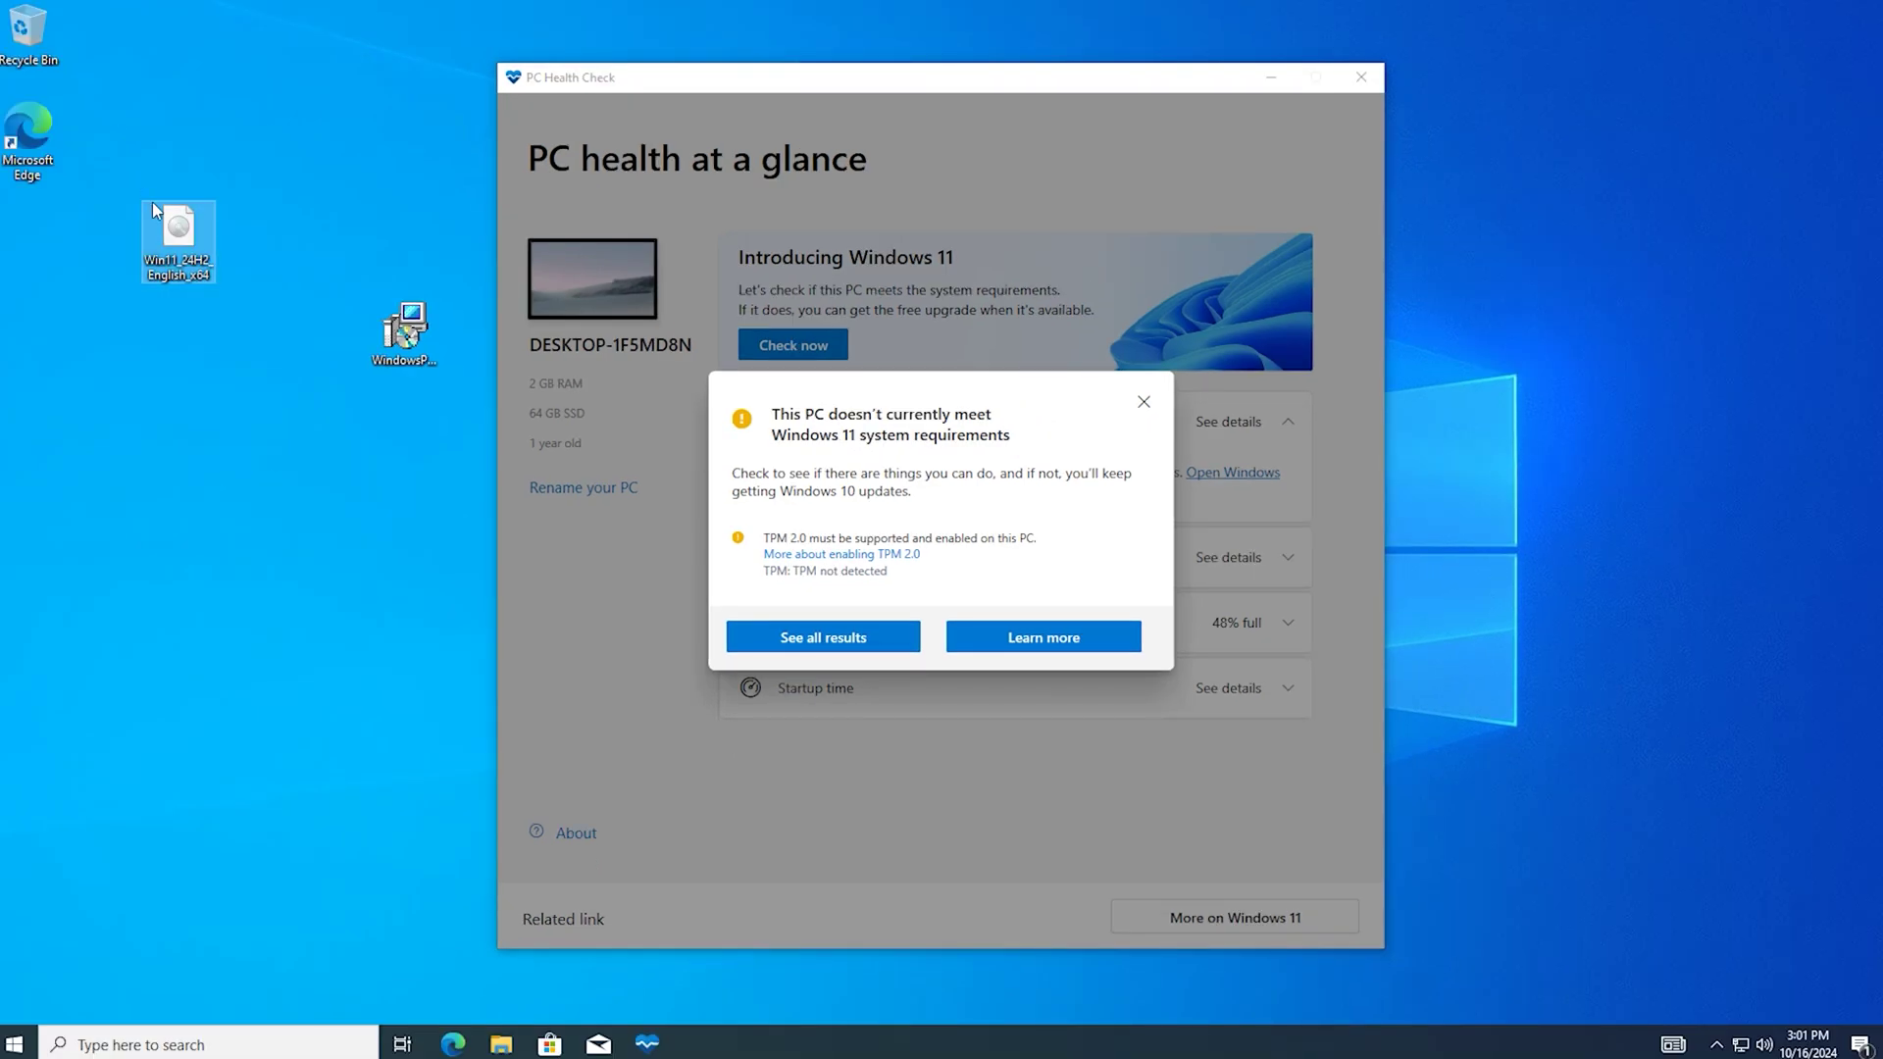
{"action": "mouse_move", "coordinate": [169, 221]}
{"action": "left_mouse_down"}
{"action": "mouse_move", "coordinate": [208, 235]}
{"action": "mouse_move", "coordinate": [192, 242]}
{"action": "left_mouse_up"}
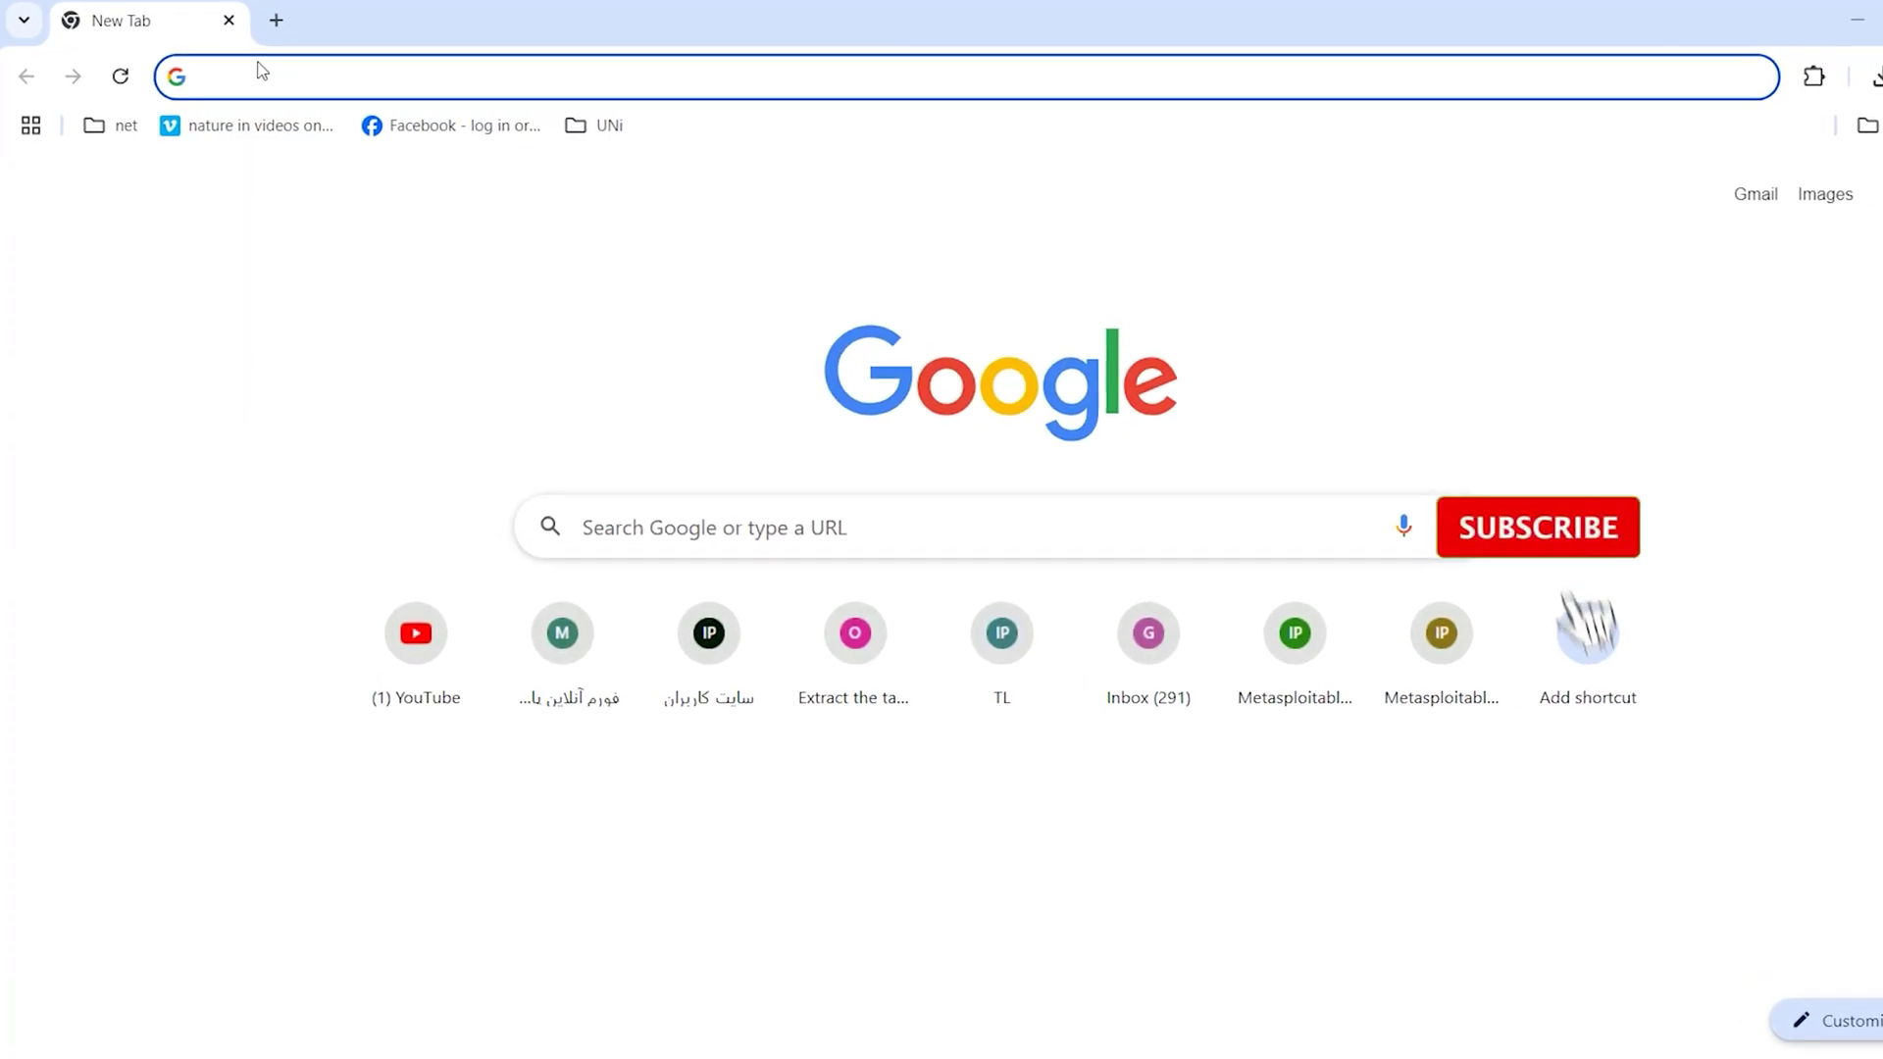
{"action": "type", "text": "win"}
Step: Search 'windows 11 download' and get the Media Creation Tool from Microsoft's page
{"action": "key", "text": "Down"}
{"action": "key", "text": "Down"}
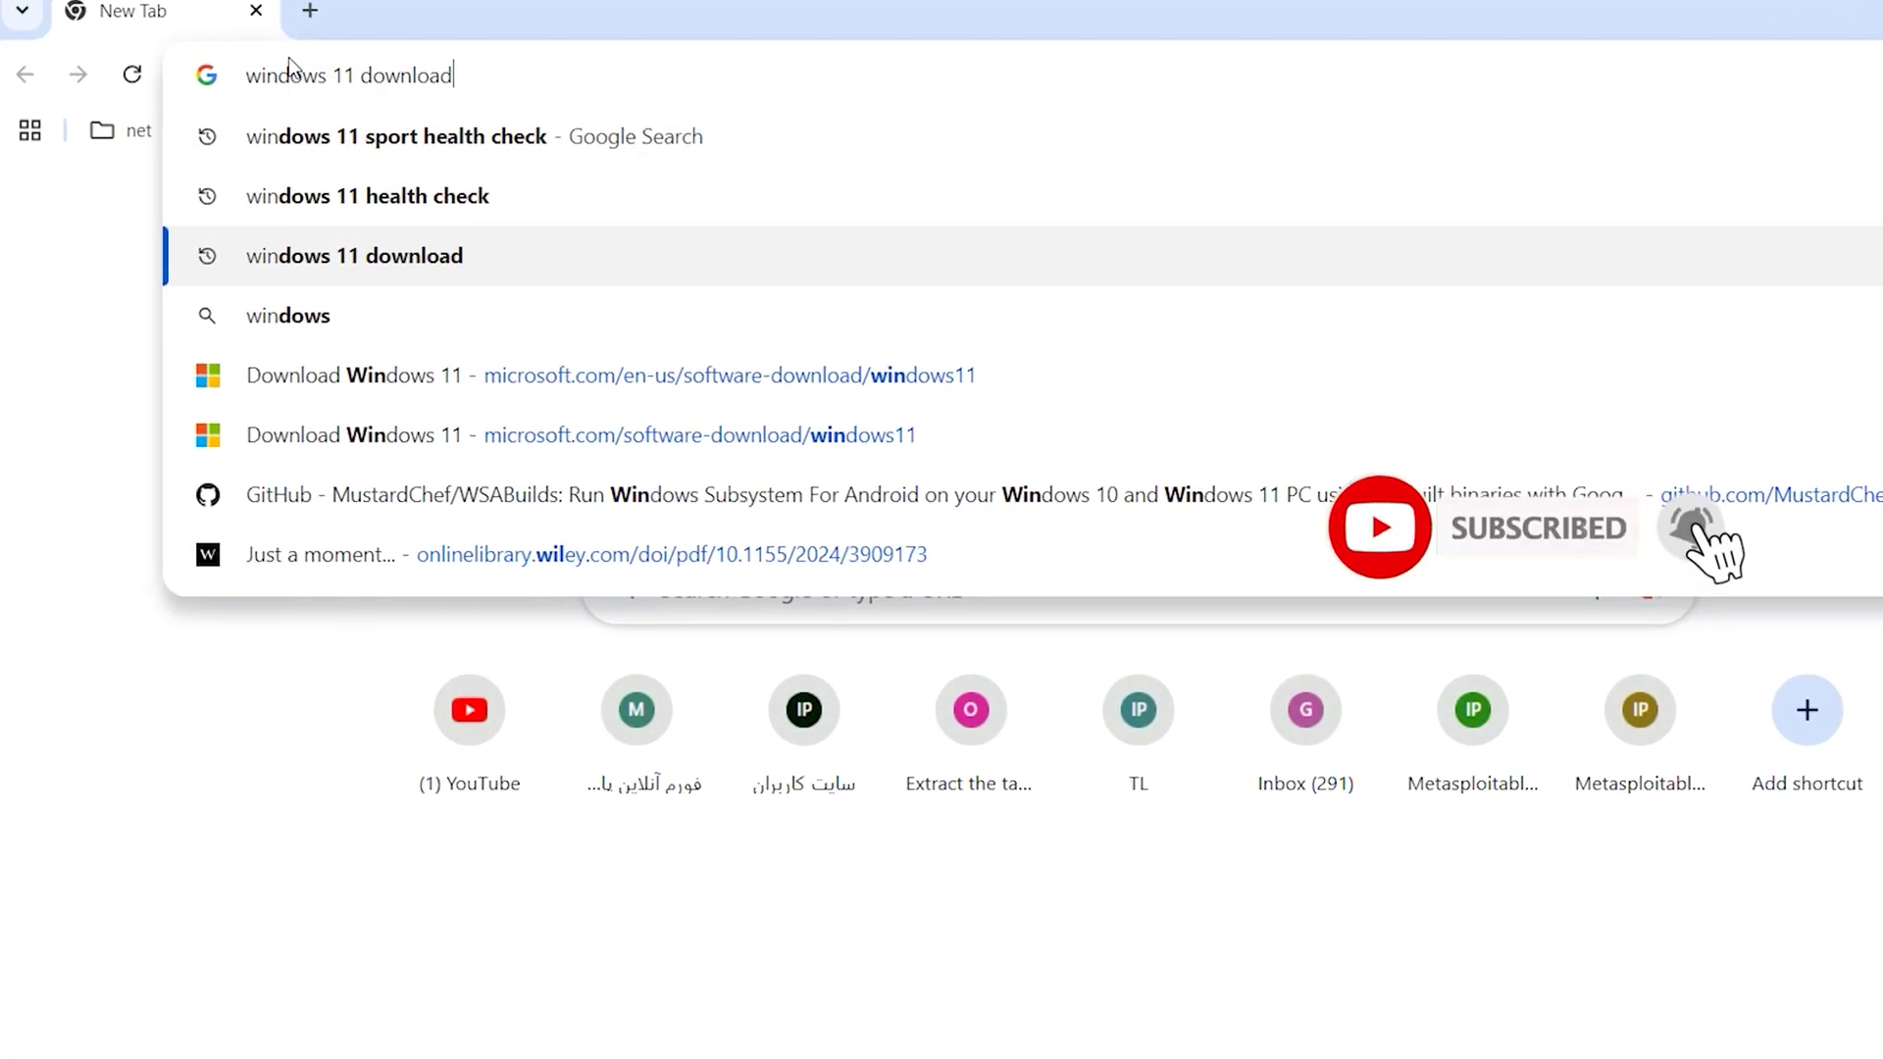
{"action": "key", "text": "Return"}
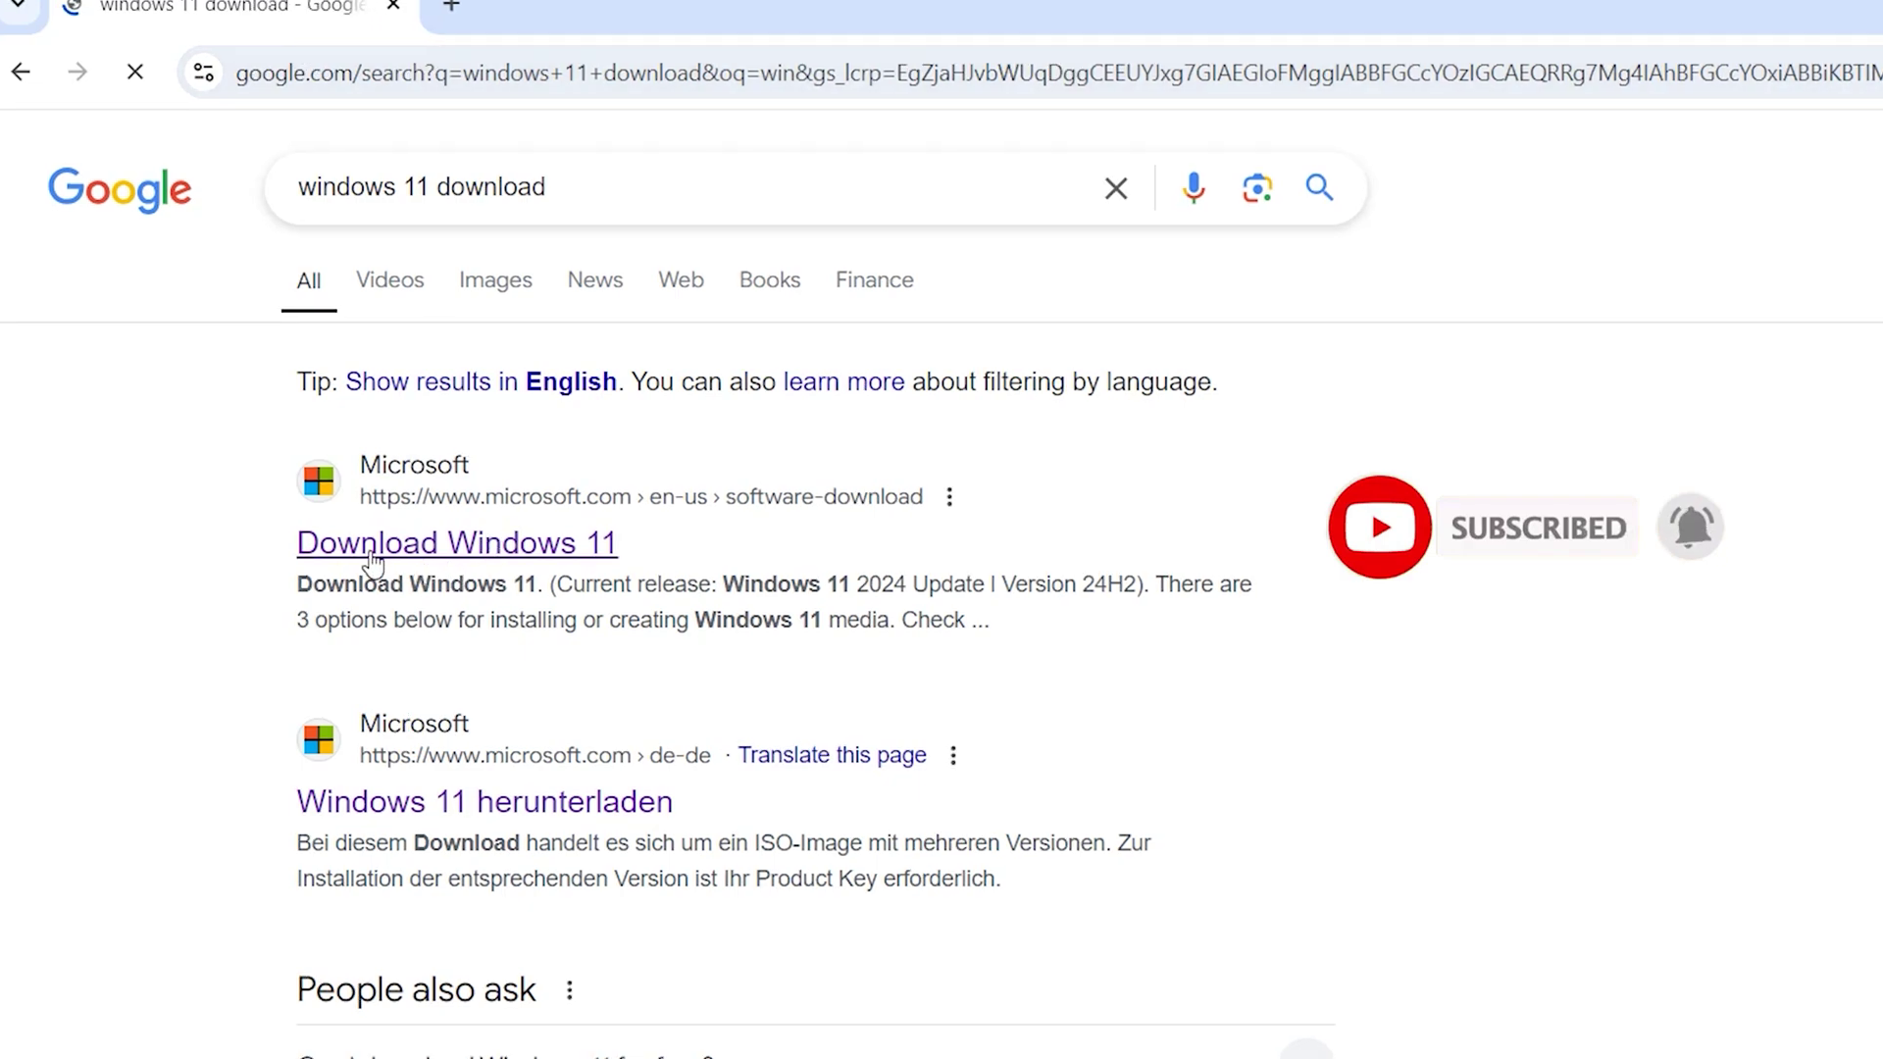
{"action": "left_click", "coordinate": [368, 566]}
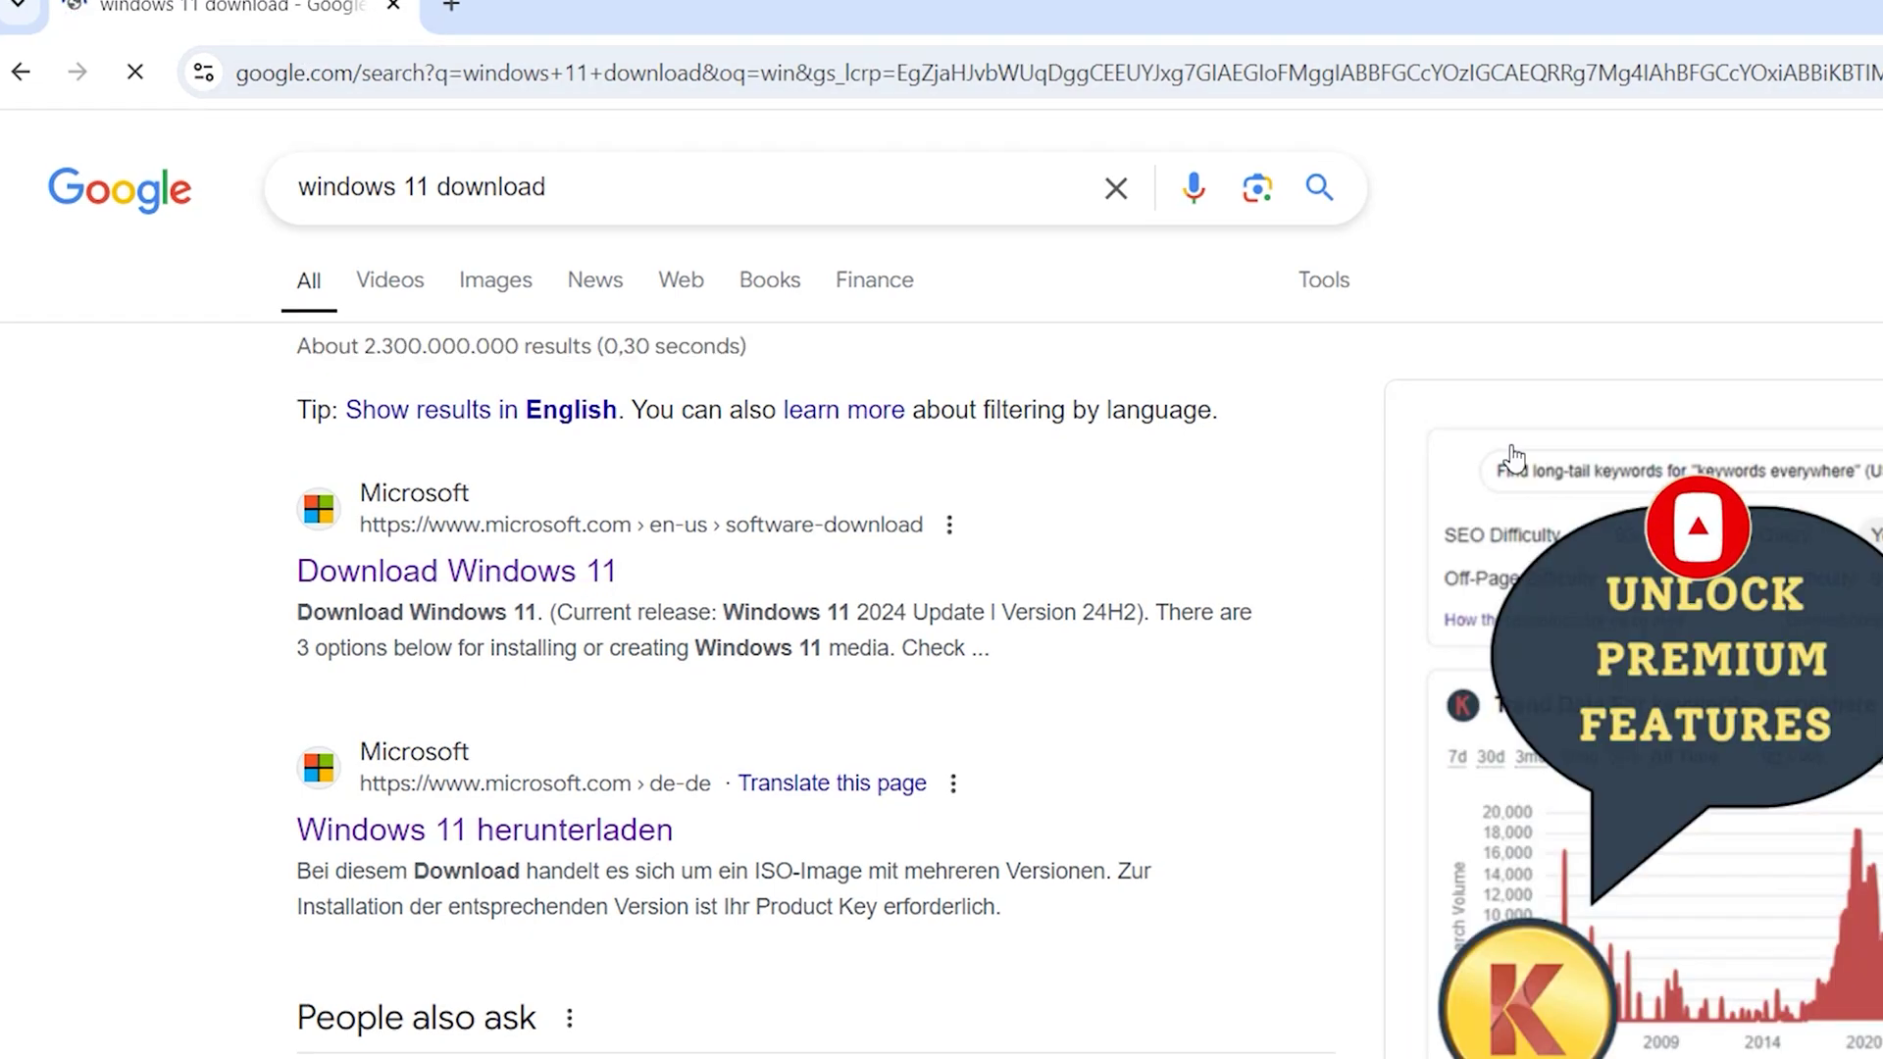
{"action": "scroll", "coordinate": [1274, 441], "scroll_direction": "down", "scroll_amount": 2}
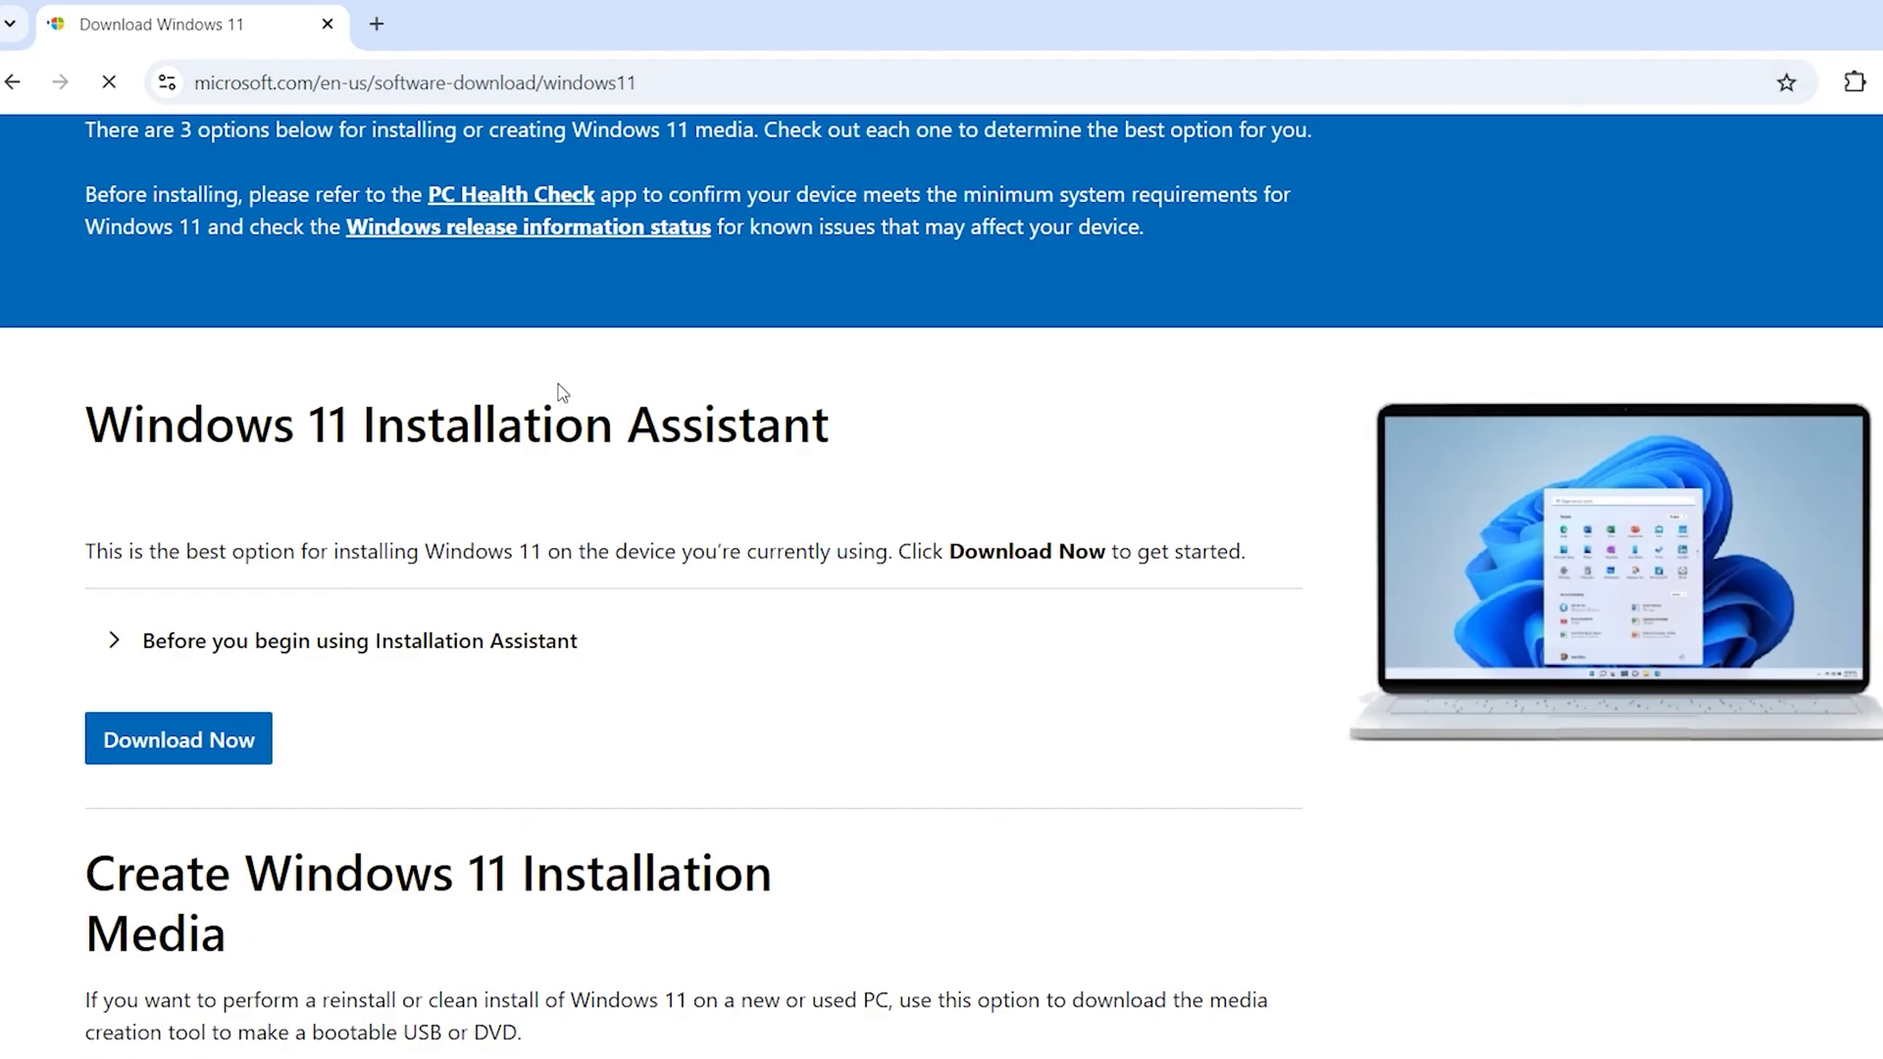
{"action": "scroll", "coordinate": [708, 305], "scroll_direction": "up", "scroll_amount": 1}
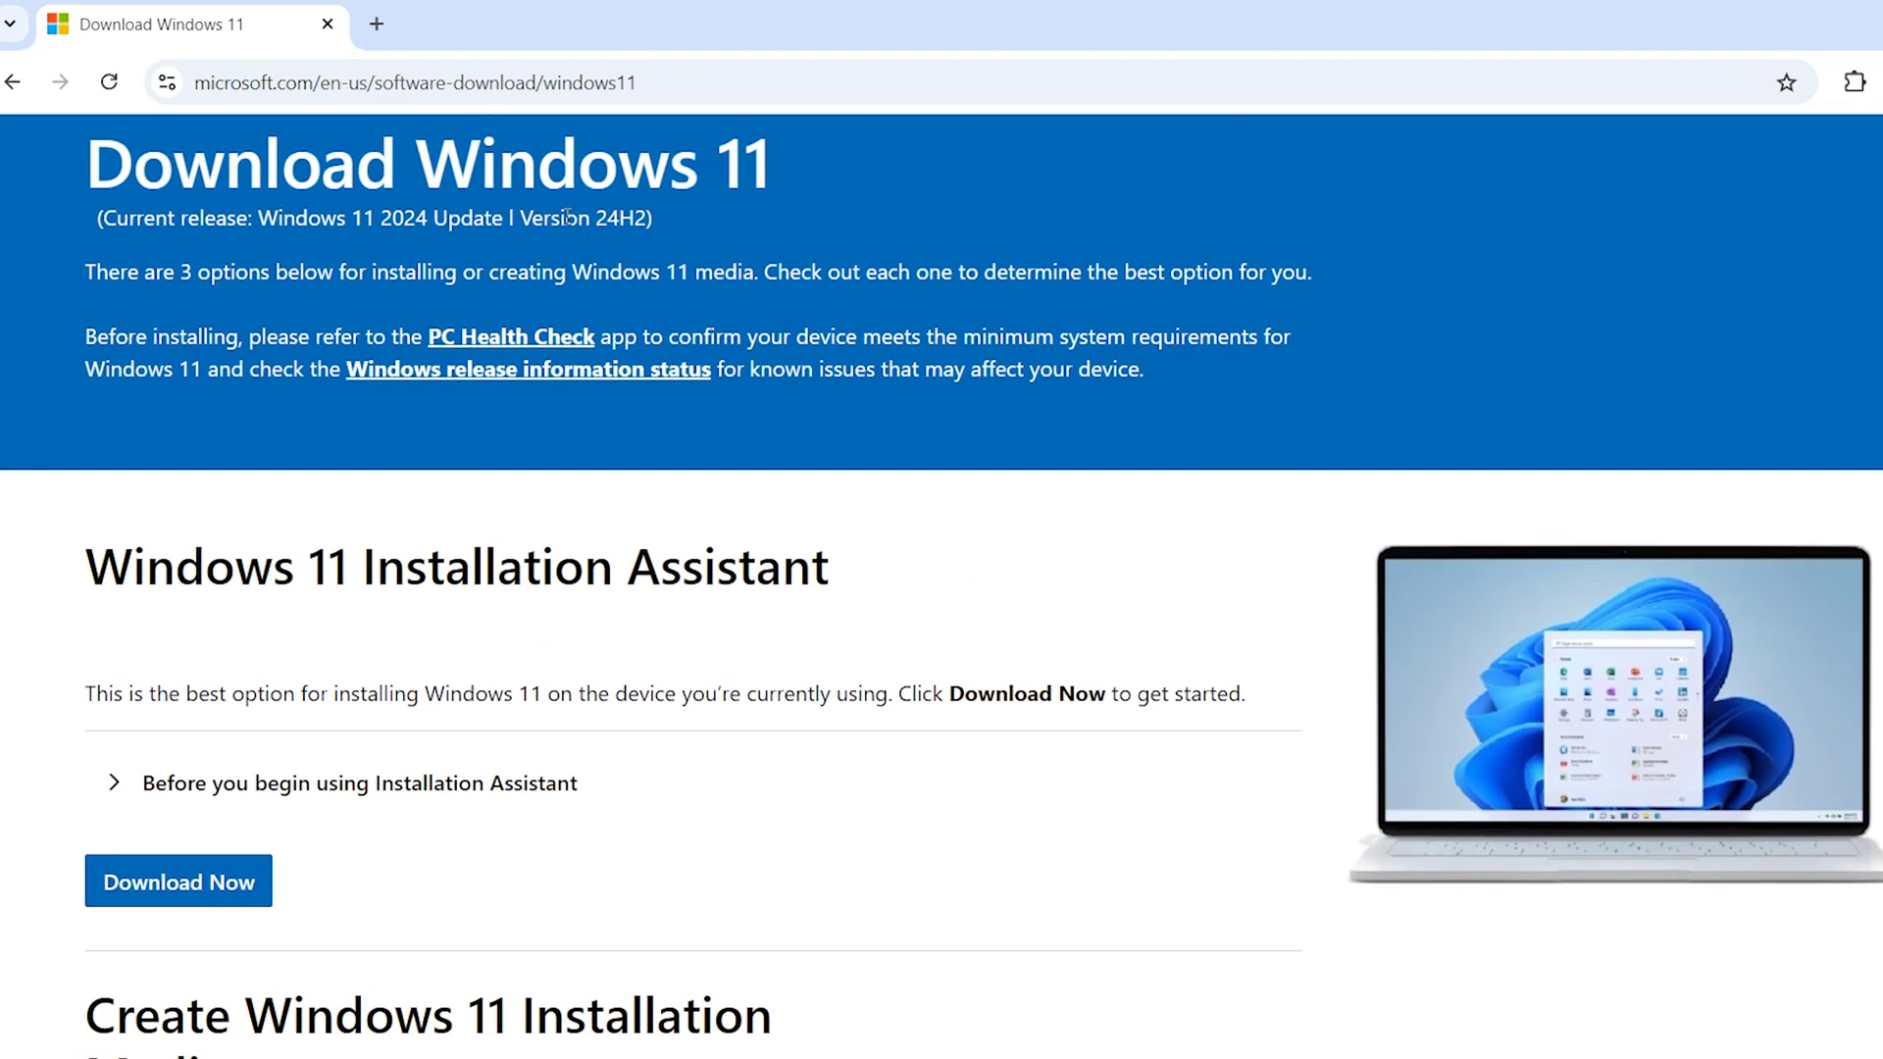
{"action": "scroll", "coordinate": [525, 217], "scroll_direction": "down", "scroll_amount": 4}
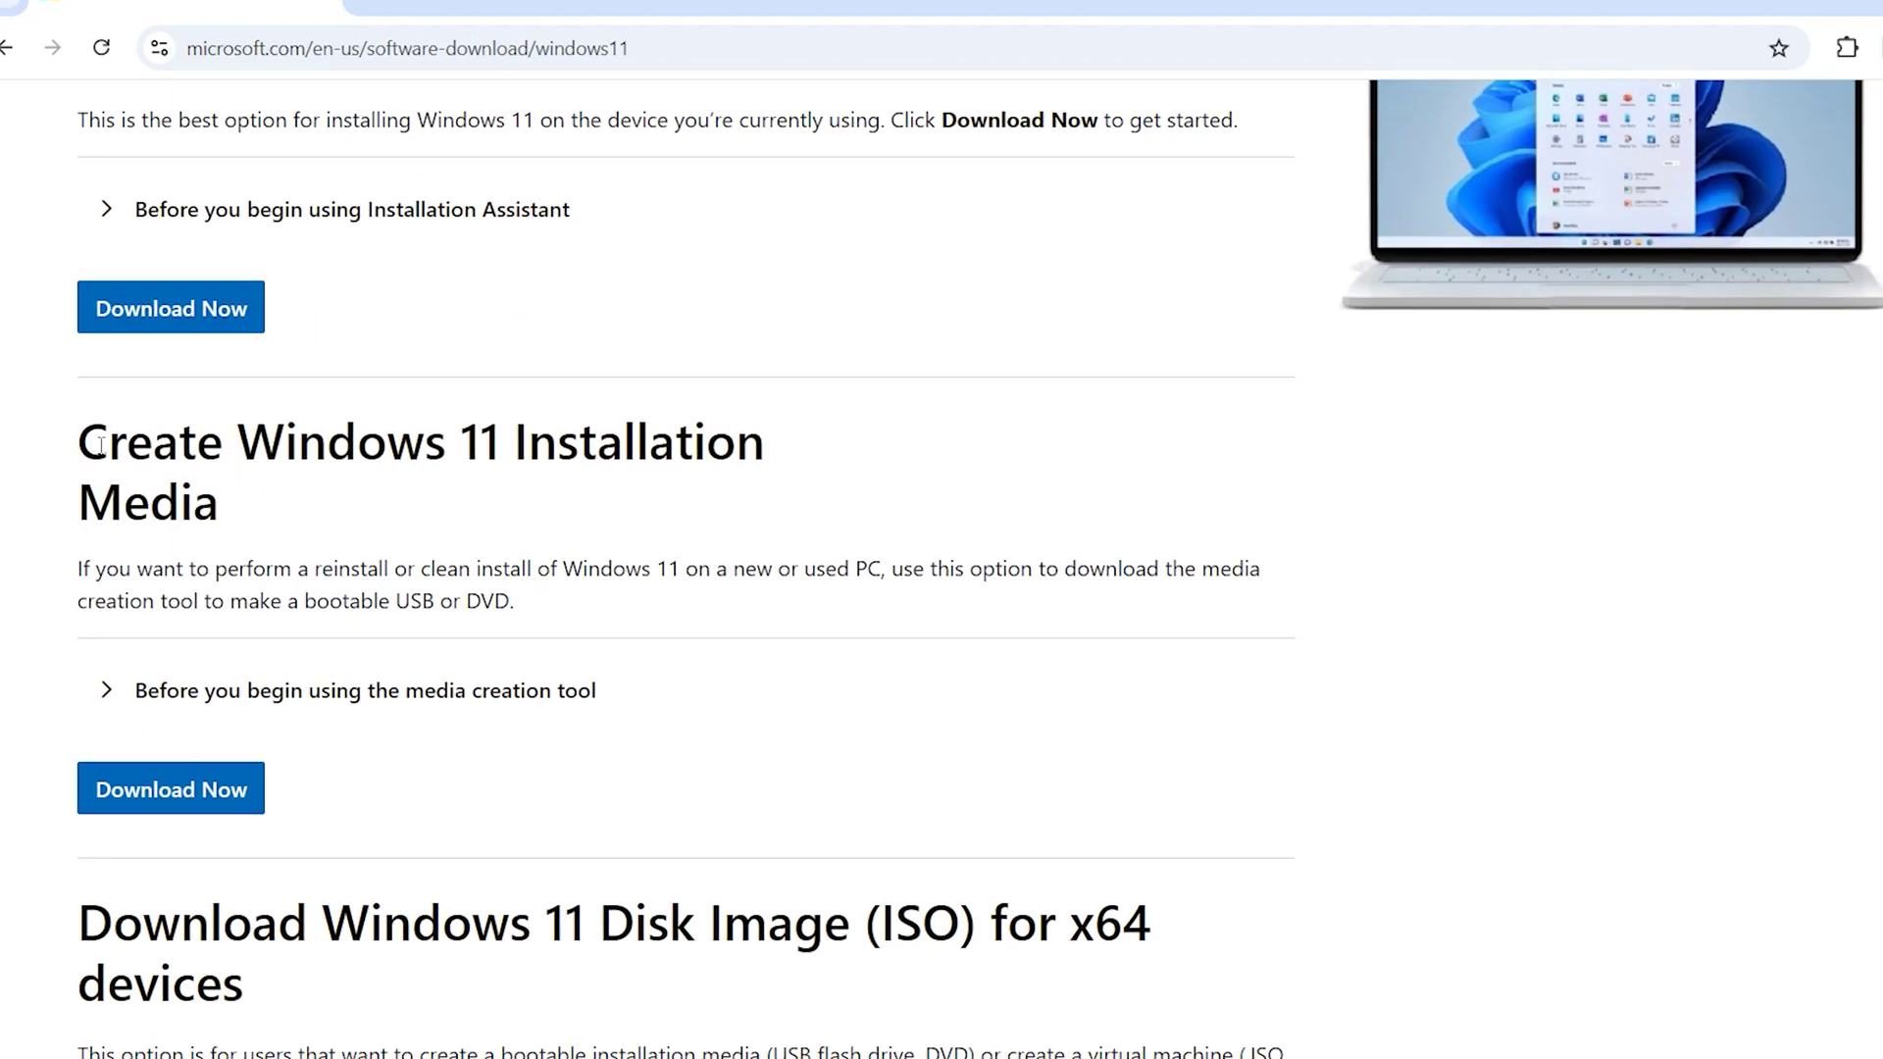
{"action": "left_click_drag", "start_coordinate": [77, 442], "coordinate": [241, 501]}
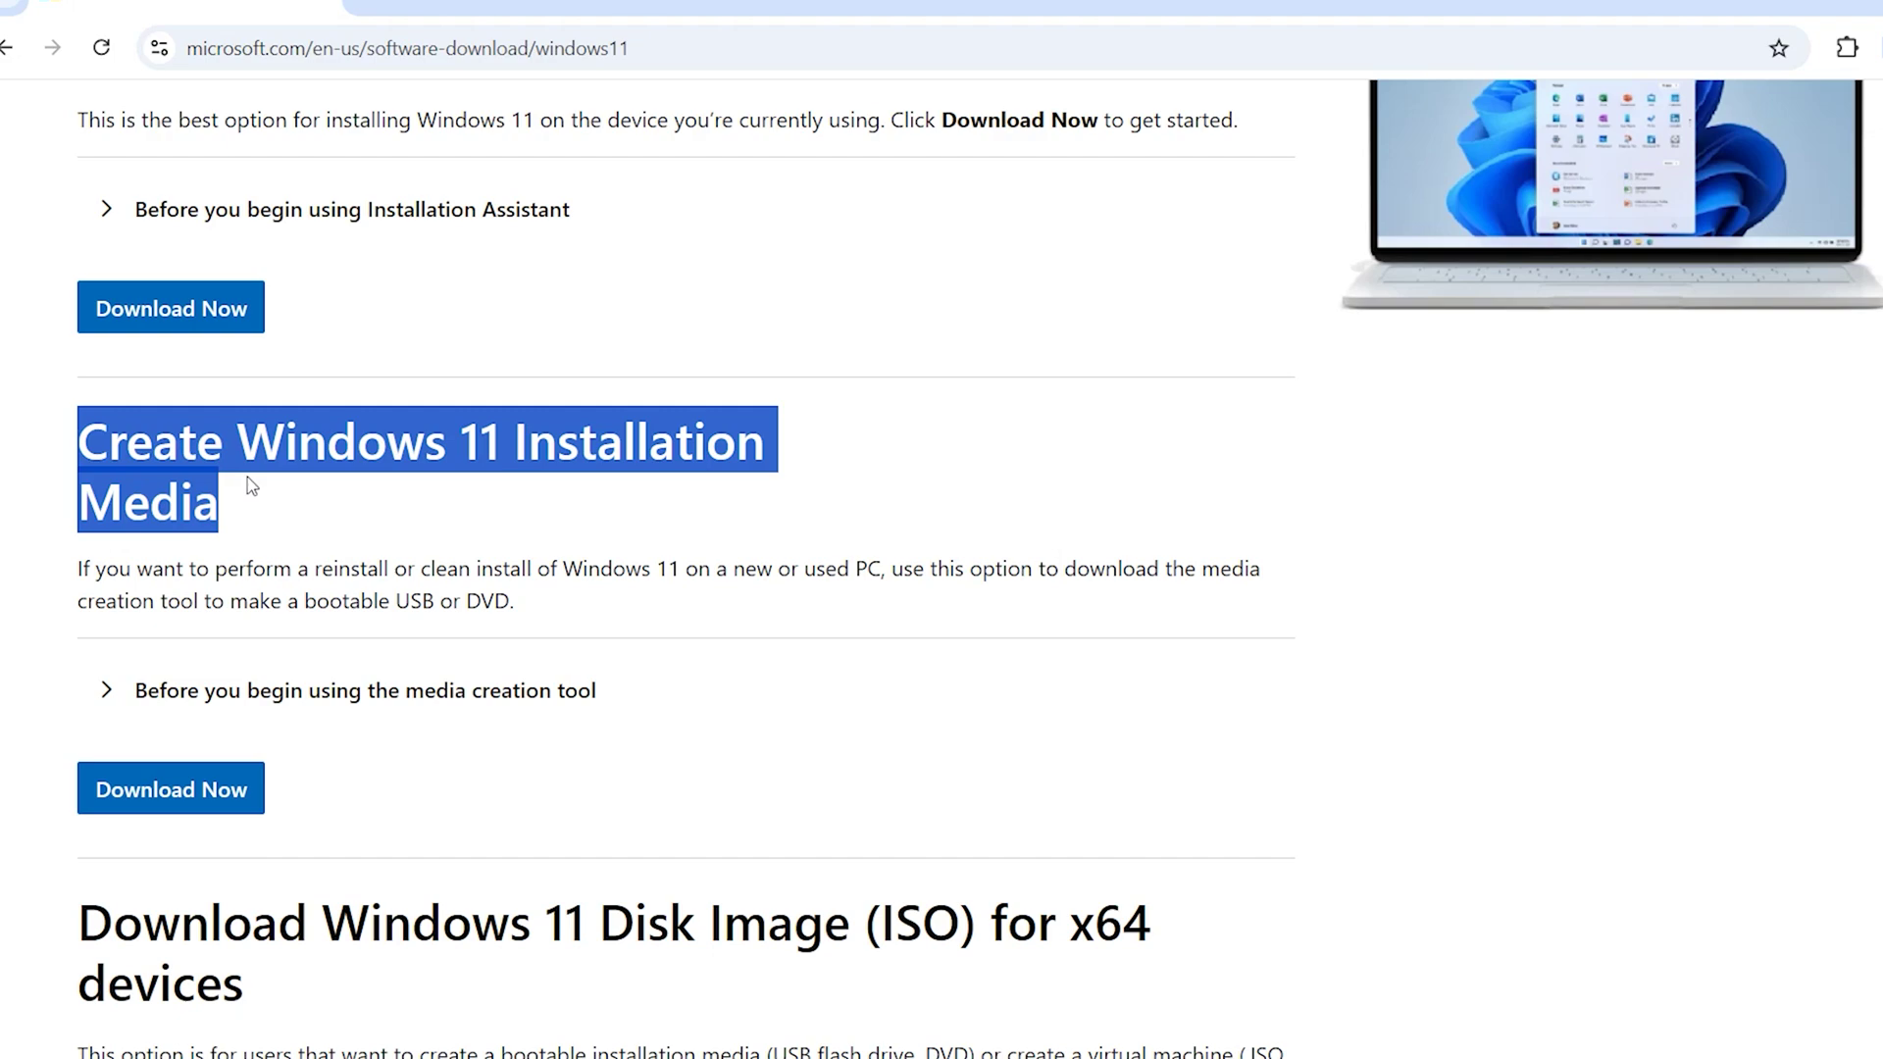
{"action": "left_click", "coordinate": [200, 789]}
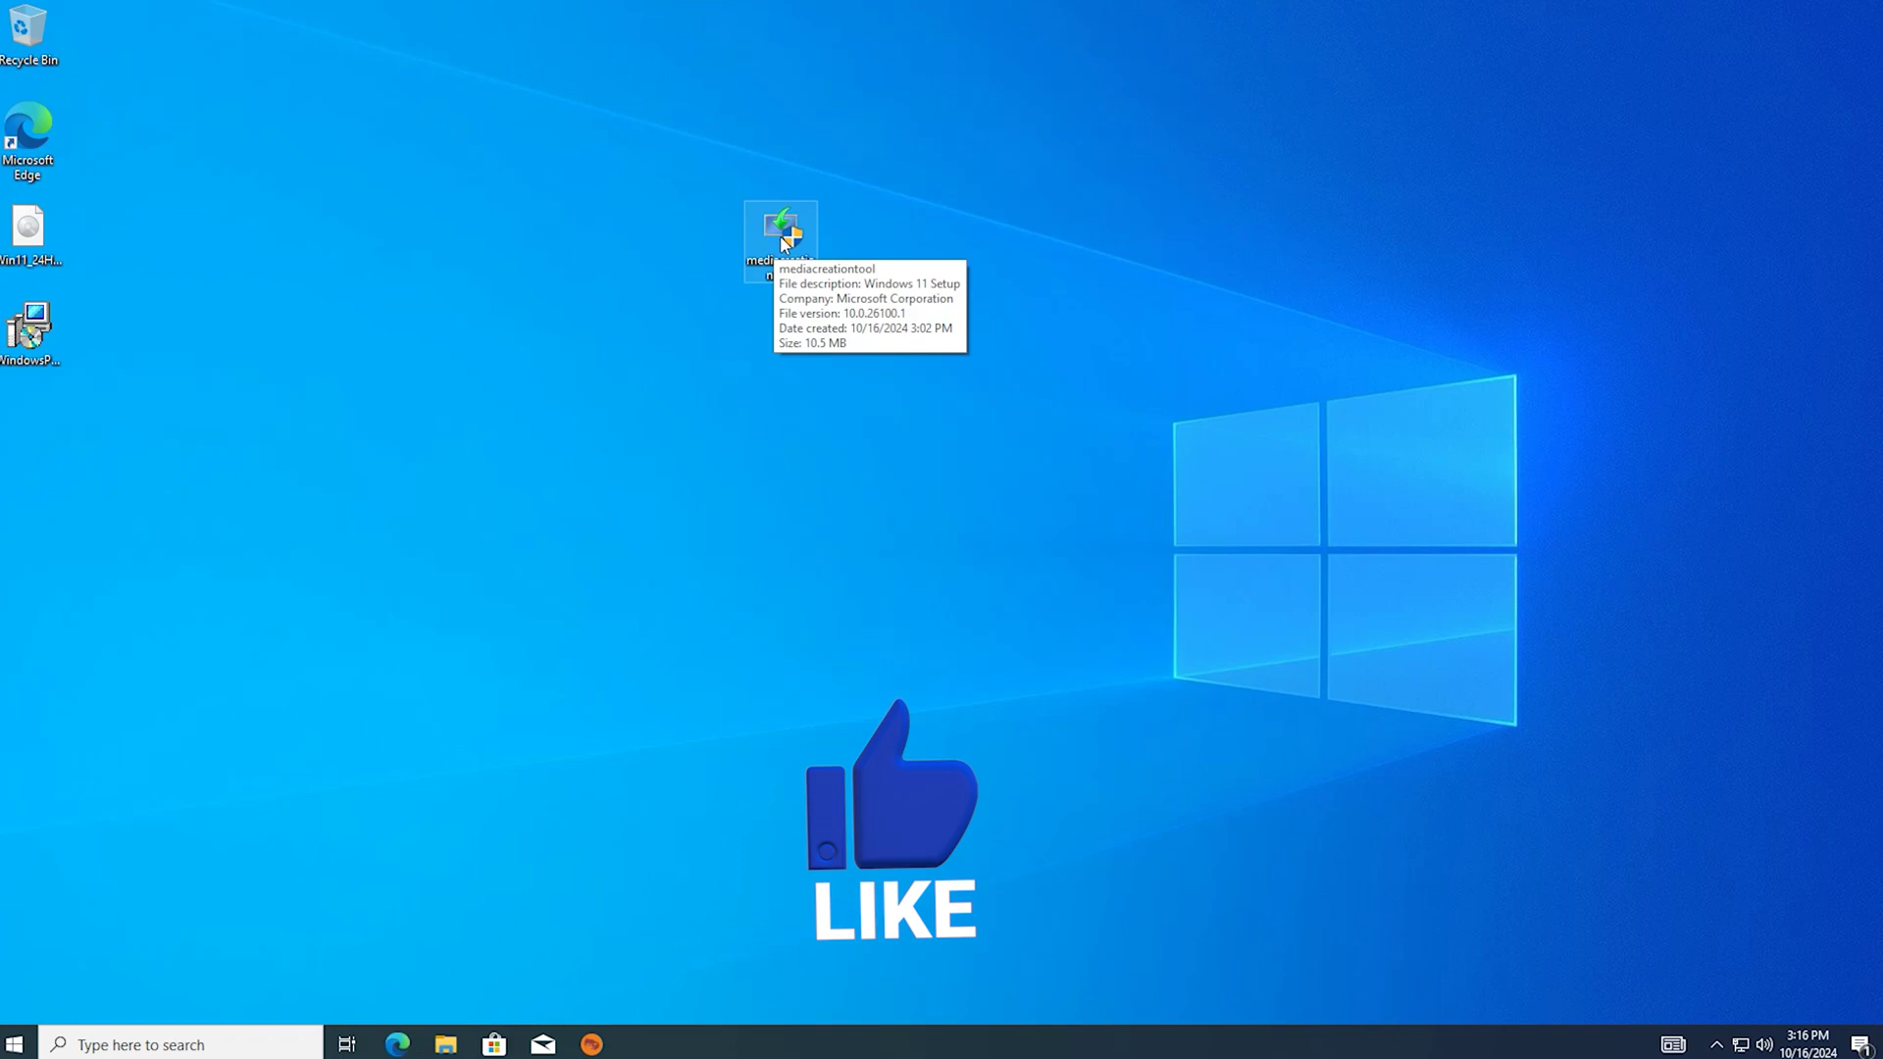
Step: Launch the Media Creation Tool as administrator and accept its license terms
{"action": "right_click", "coordinate": [778, 238]}
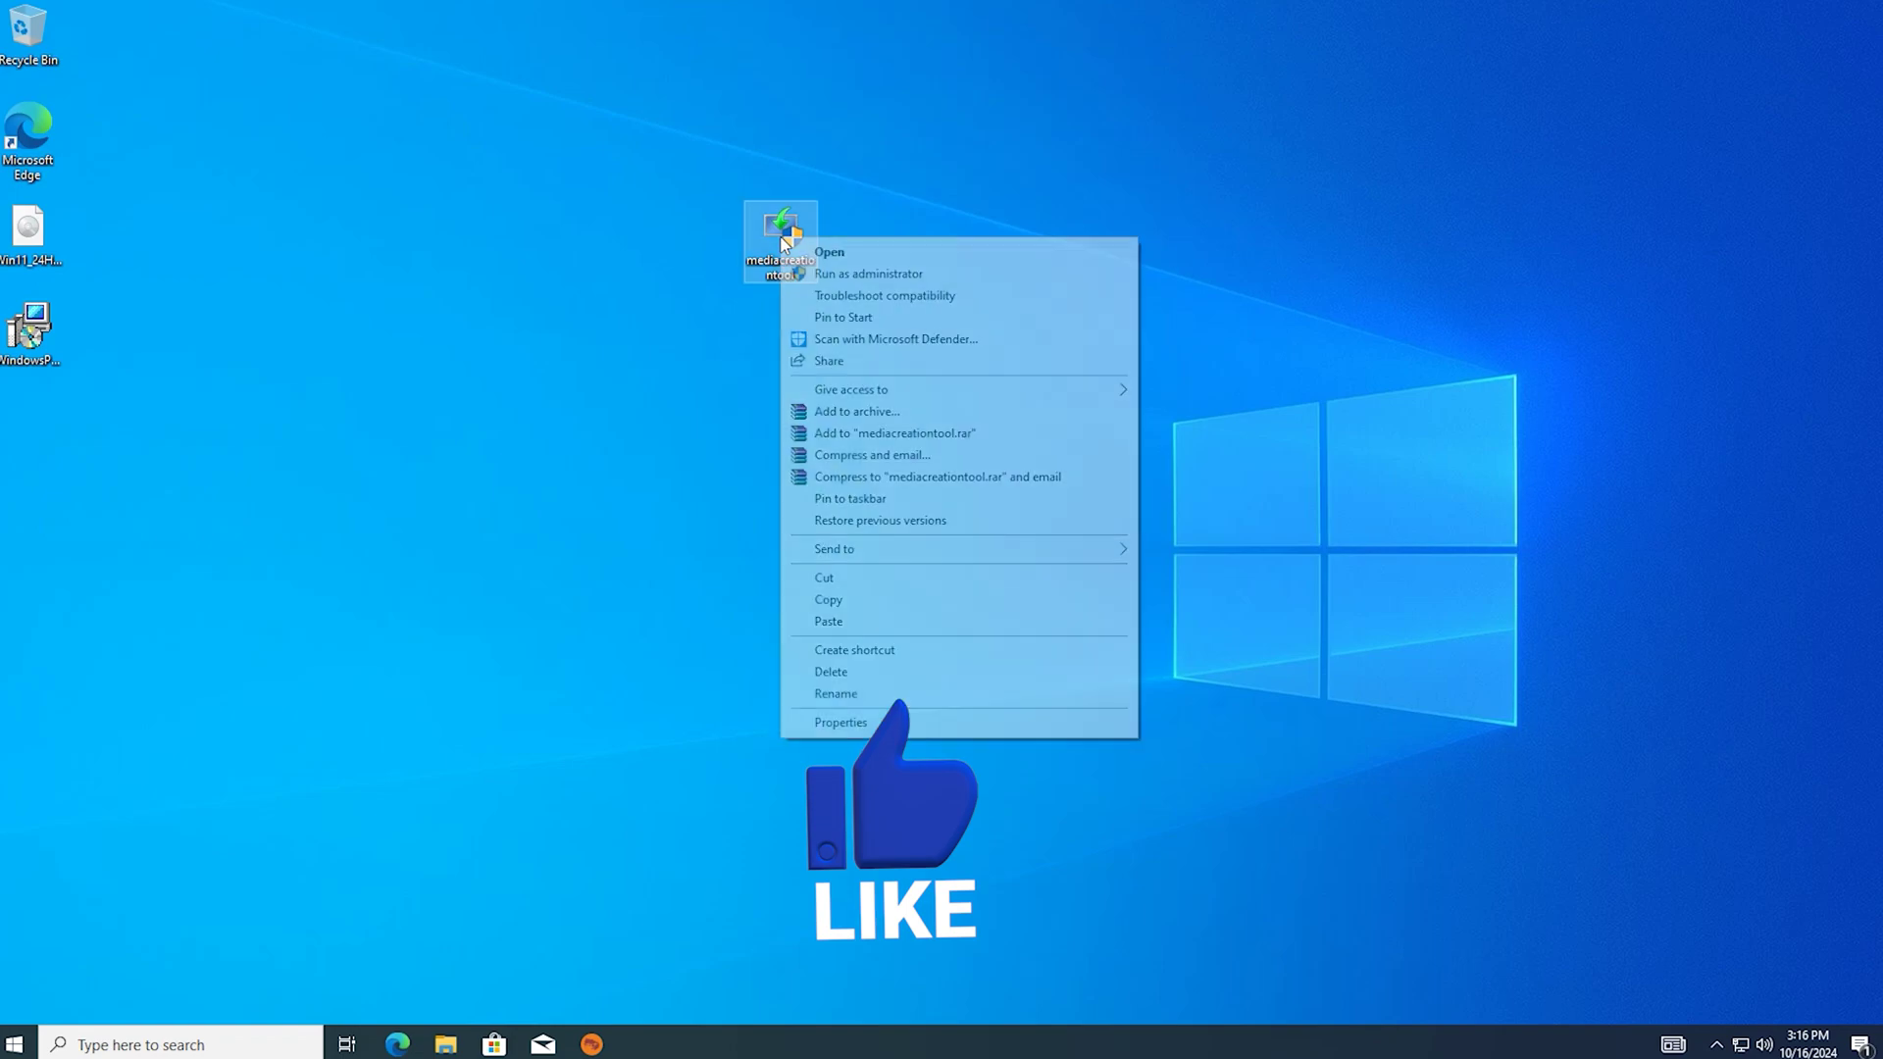
{"action": "left_click", "coordinate": [885, 274]}
{"action": "left_click", "coordinate": [851, 657]}
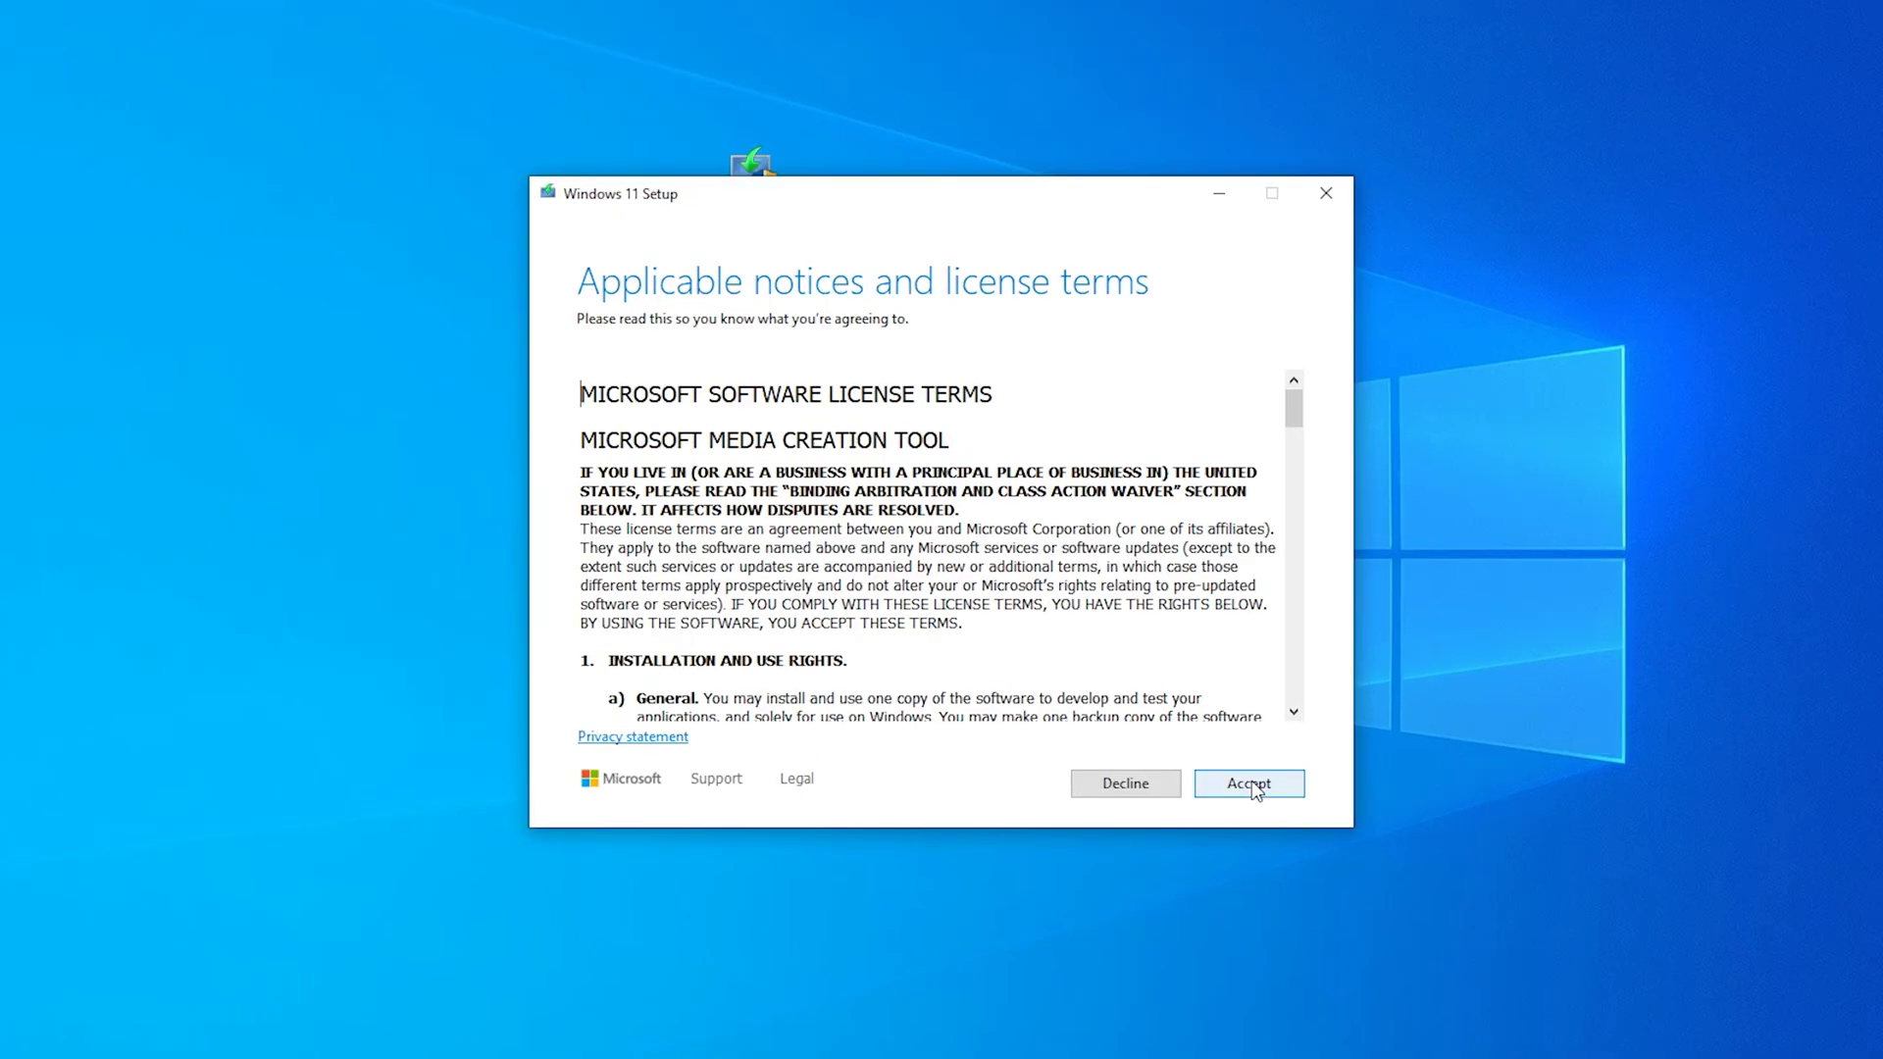
{"action": "left_click", "coordinate": [1251, 785]}
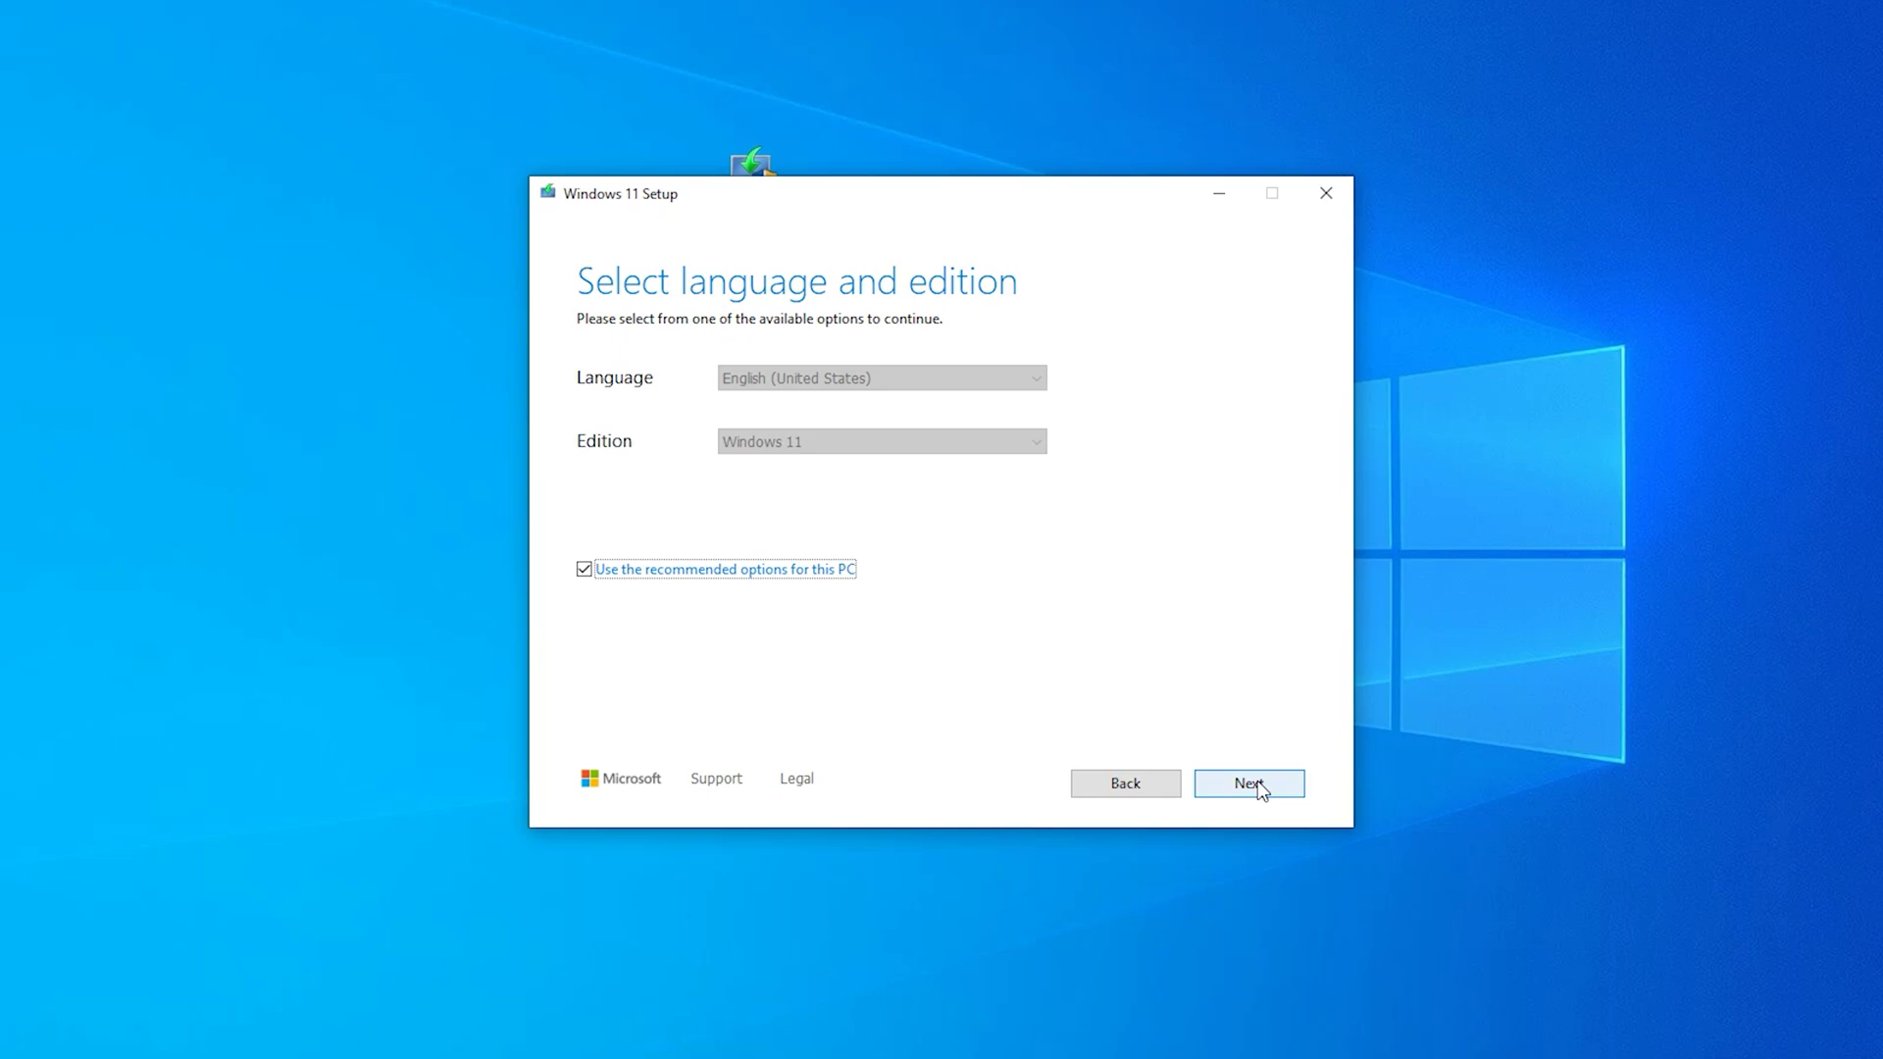
Step: Keep the recommended edition and create an ISO file saved to the Desktop
{"action": "left_click", "coordinate": [1255, 786]}
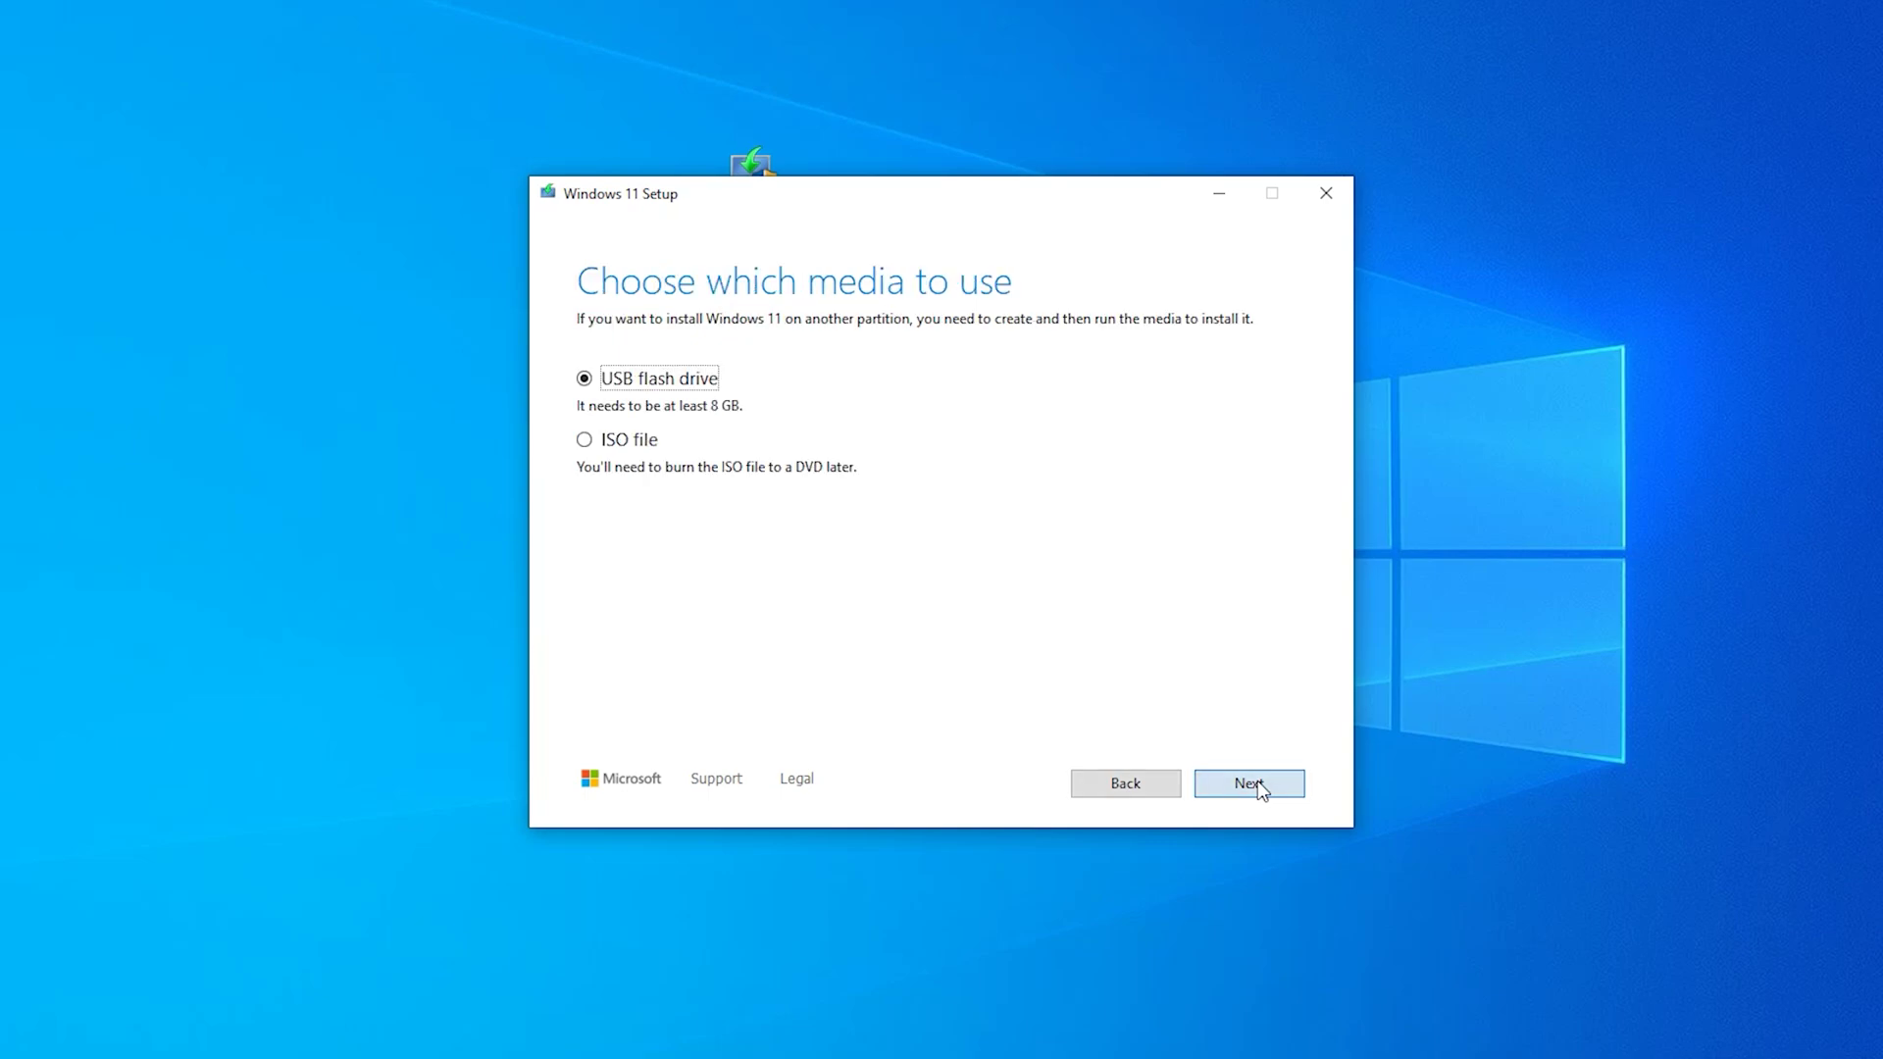
{"action": "left_click", "coordinate": [587, 445]}
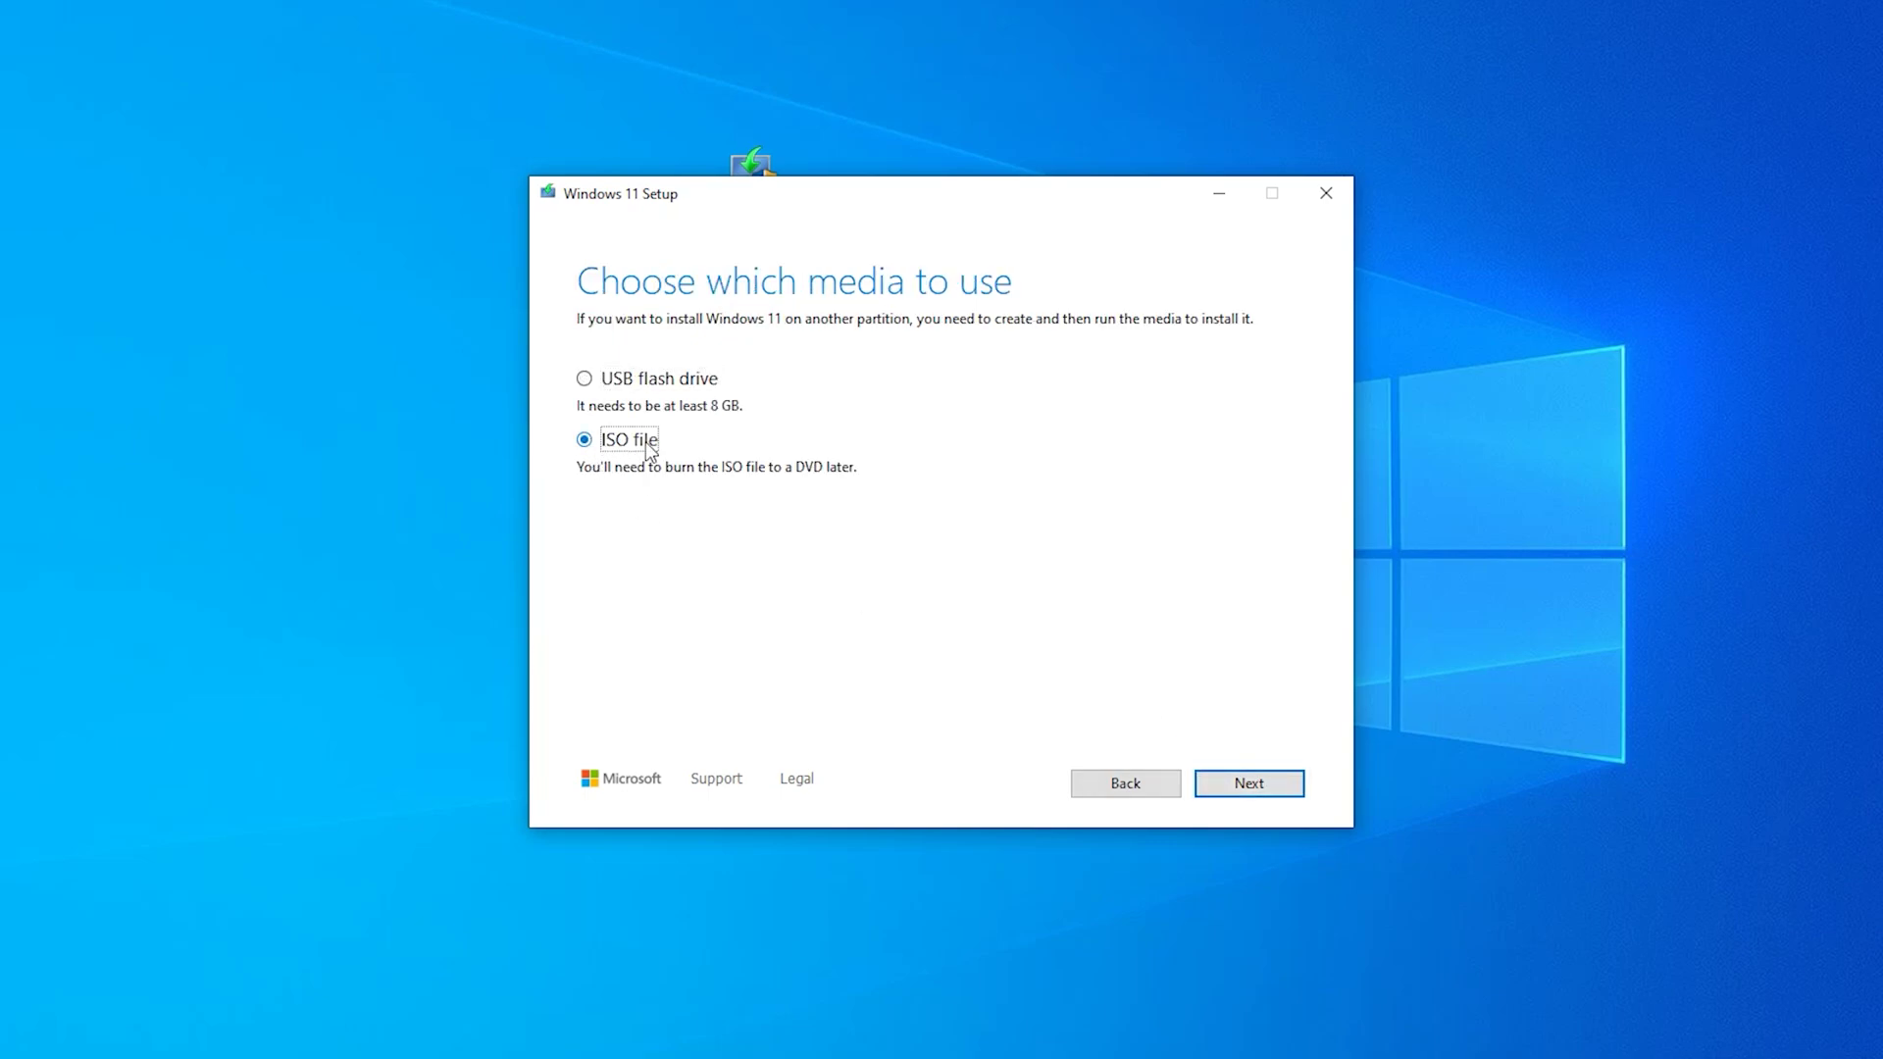
{"action": "left_click", "coordinate": [1255, 787]}
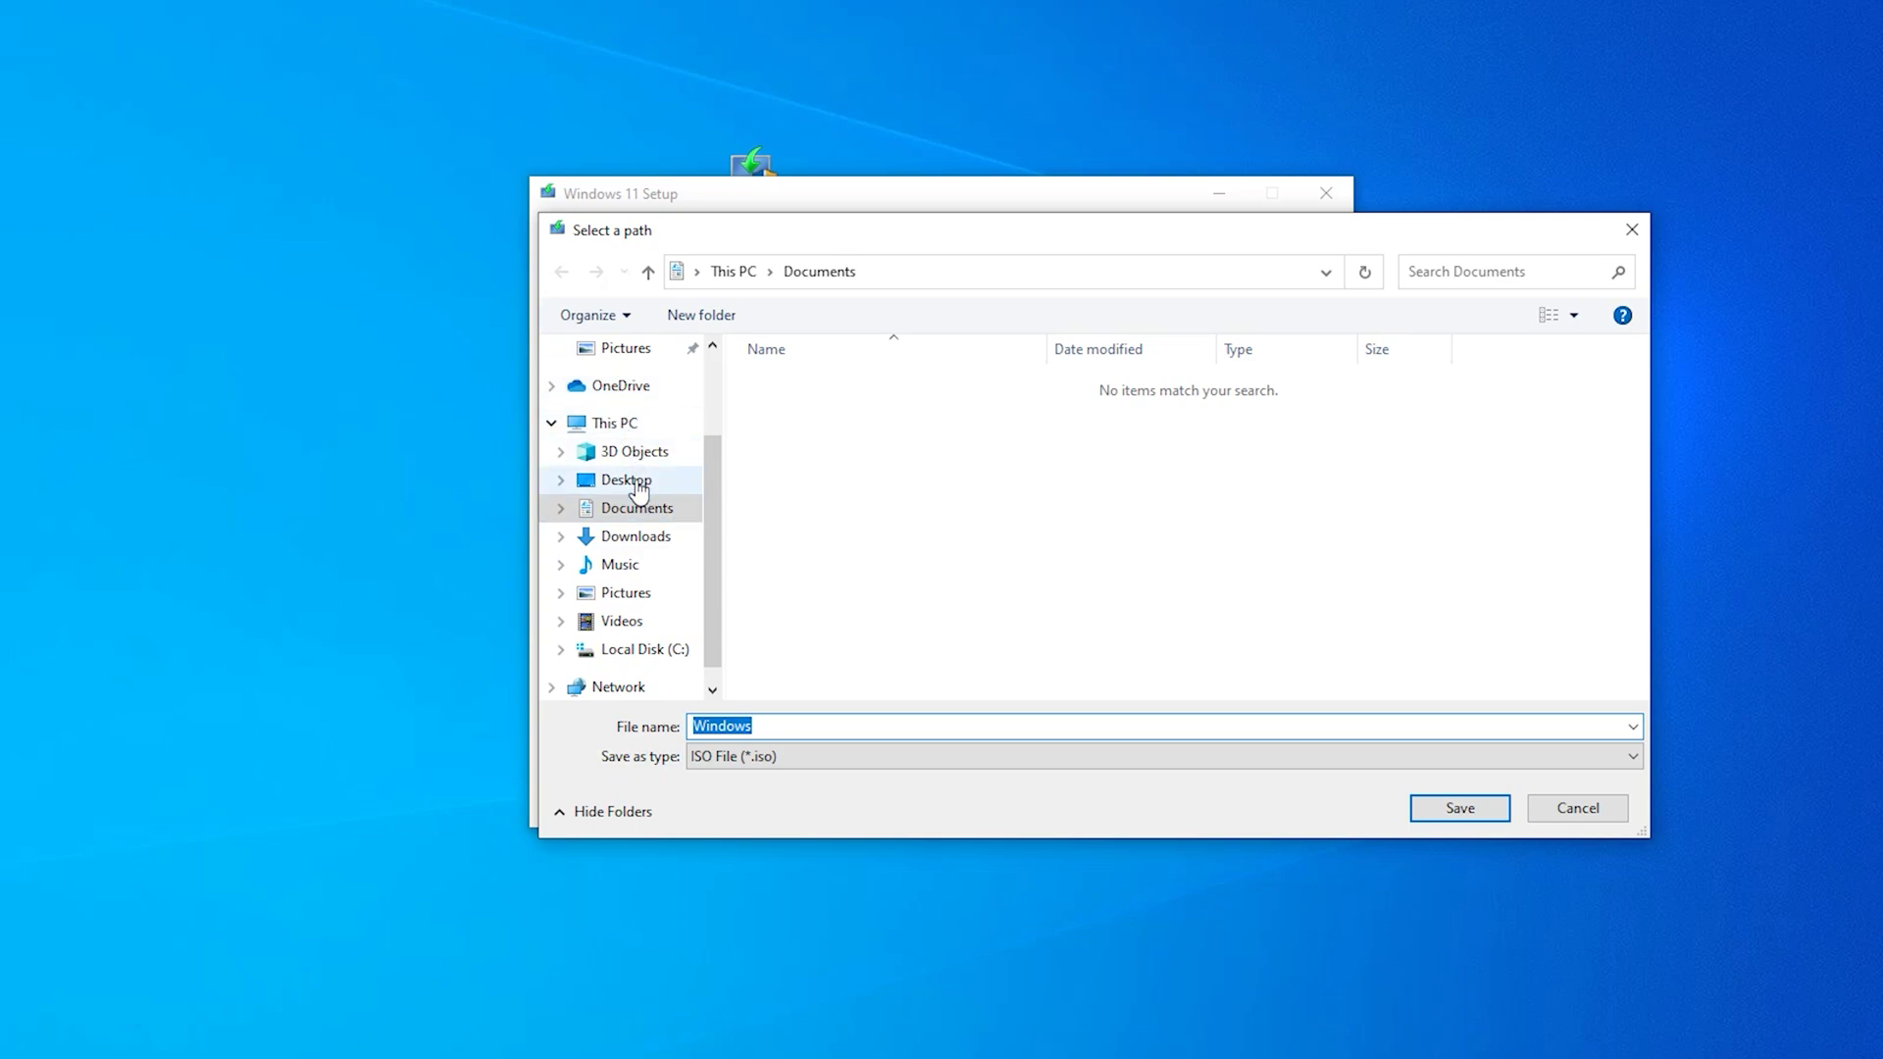
{"action": "left_click", "coordinate": [635, 485]}
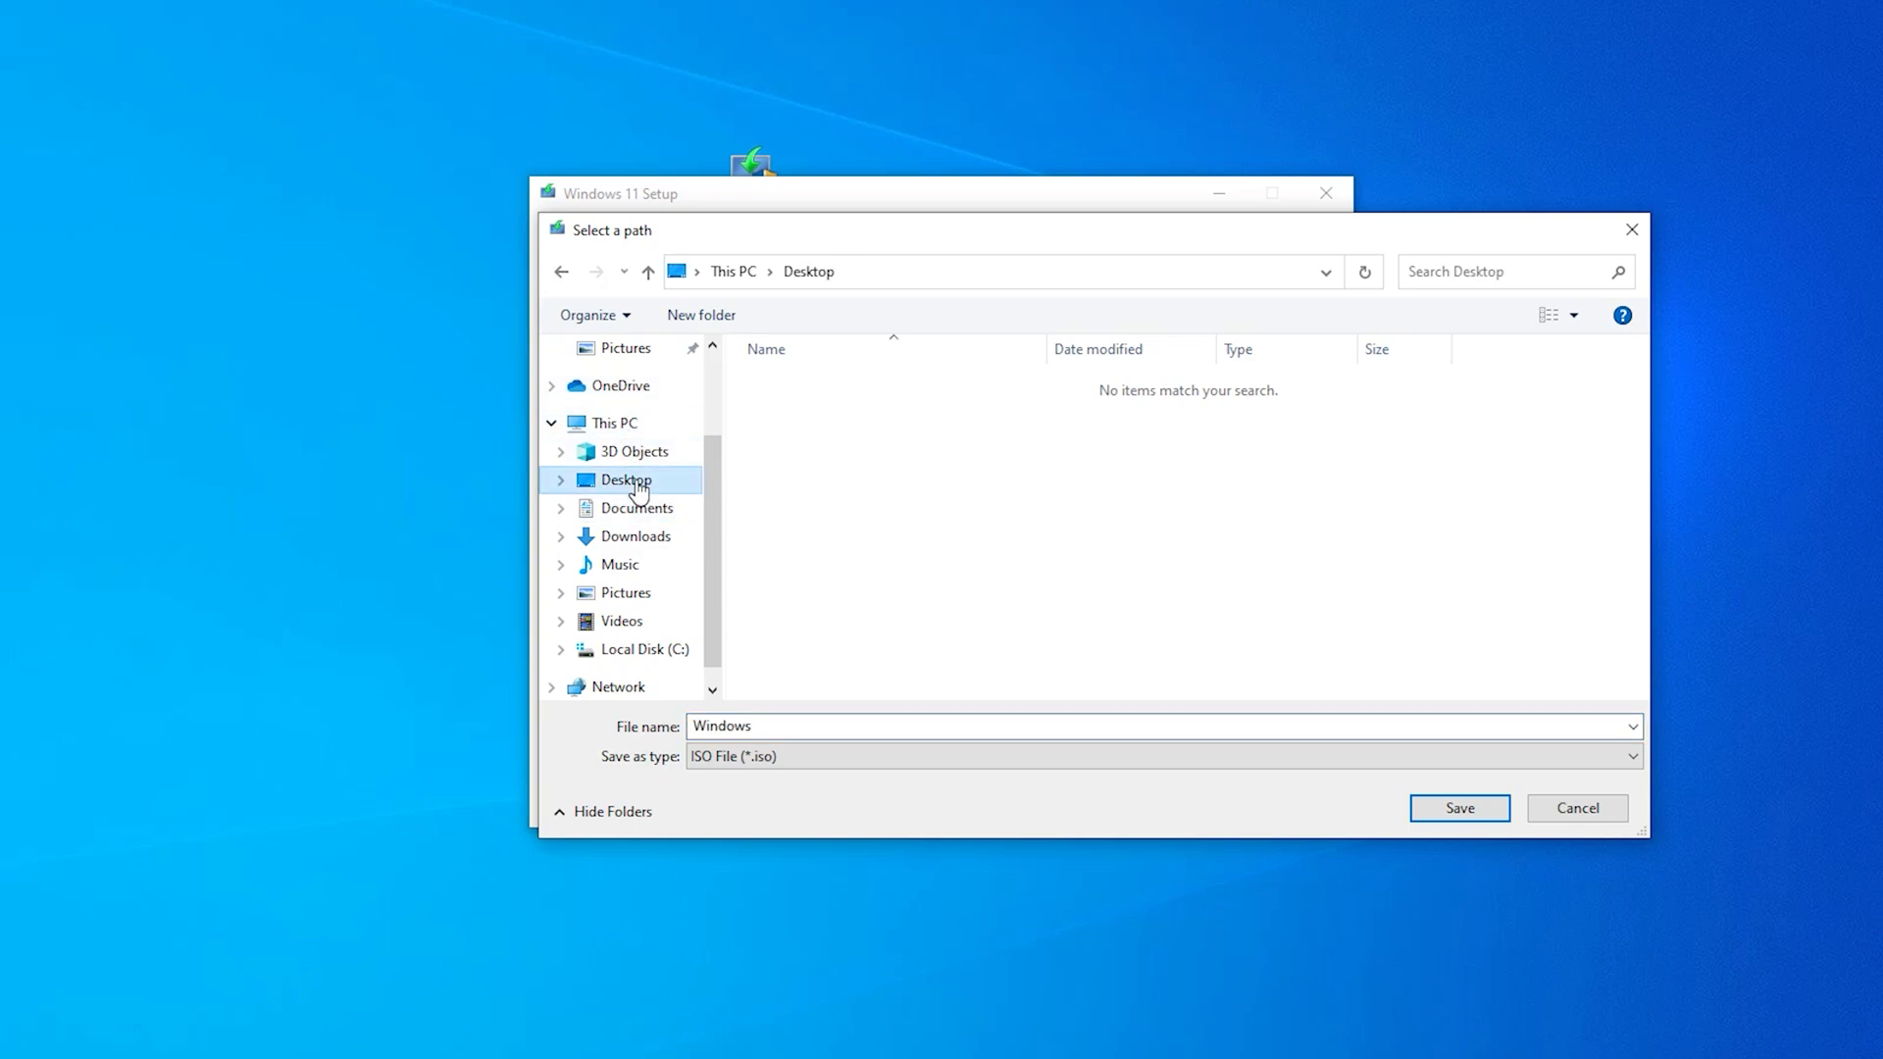
{"action": "left_click", "coordinate": [1440, 811]}
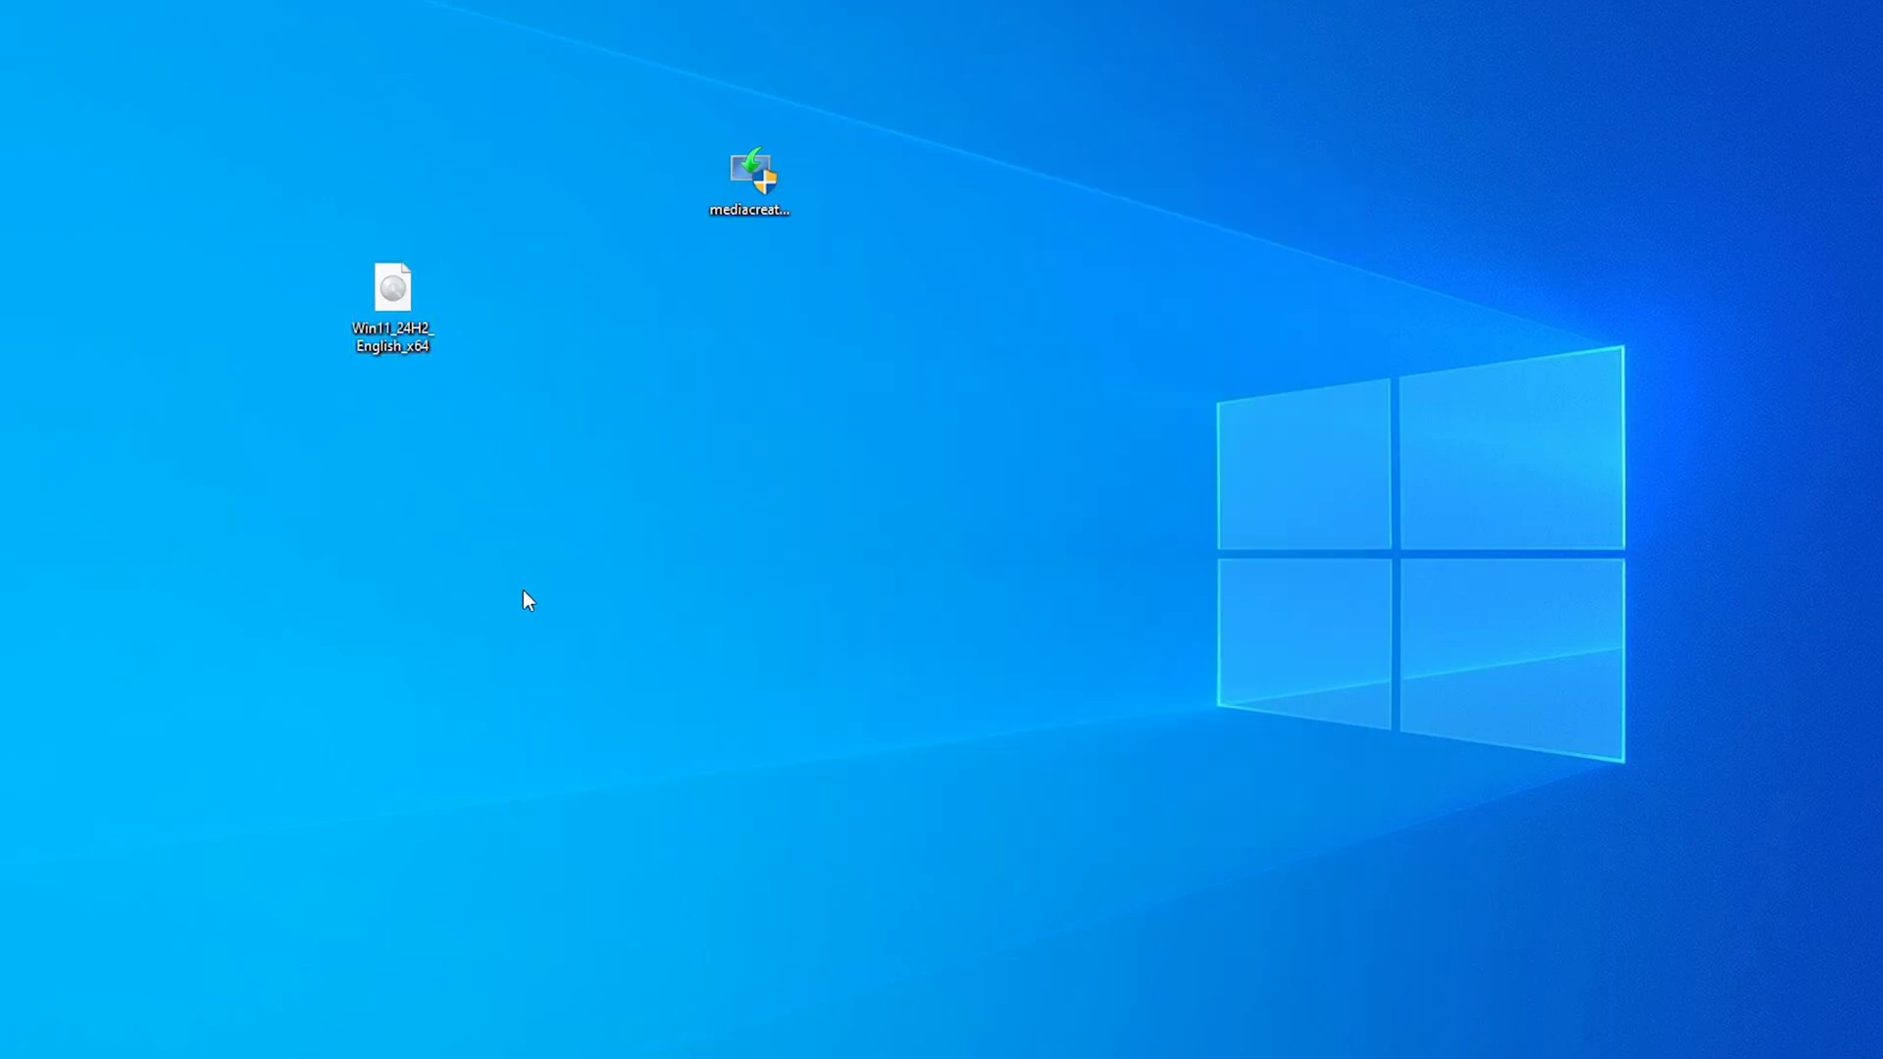
Step: Mount the Windows 11 ISO as a virtual DVD drive
{"action": "left_click_drag", "start_coordinate": [523, 590], "coordinate": [357, 228]}
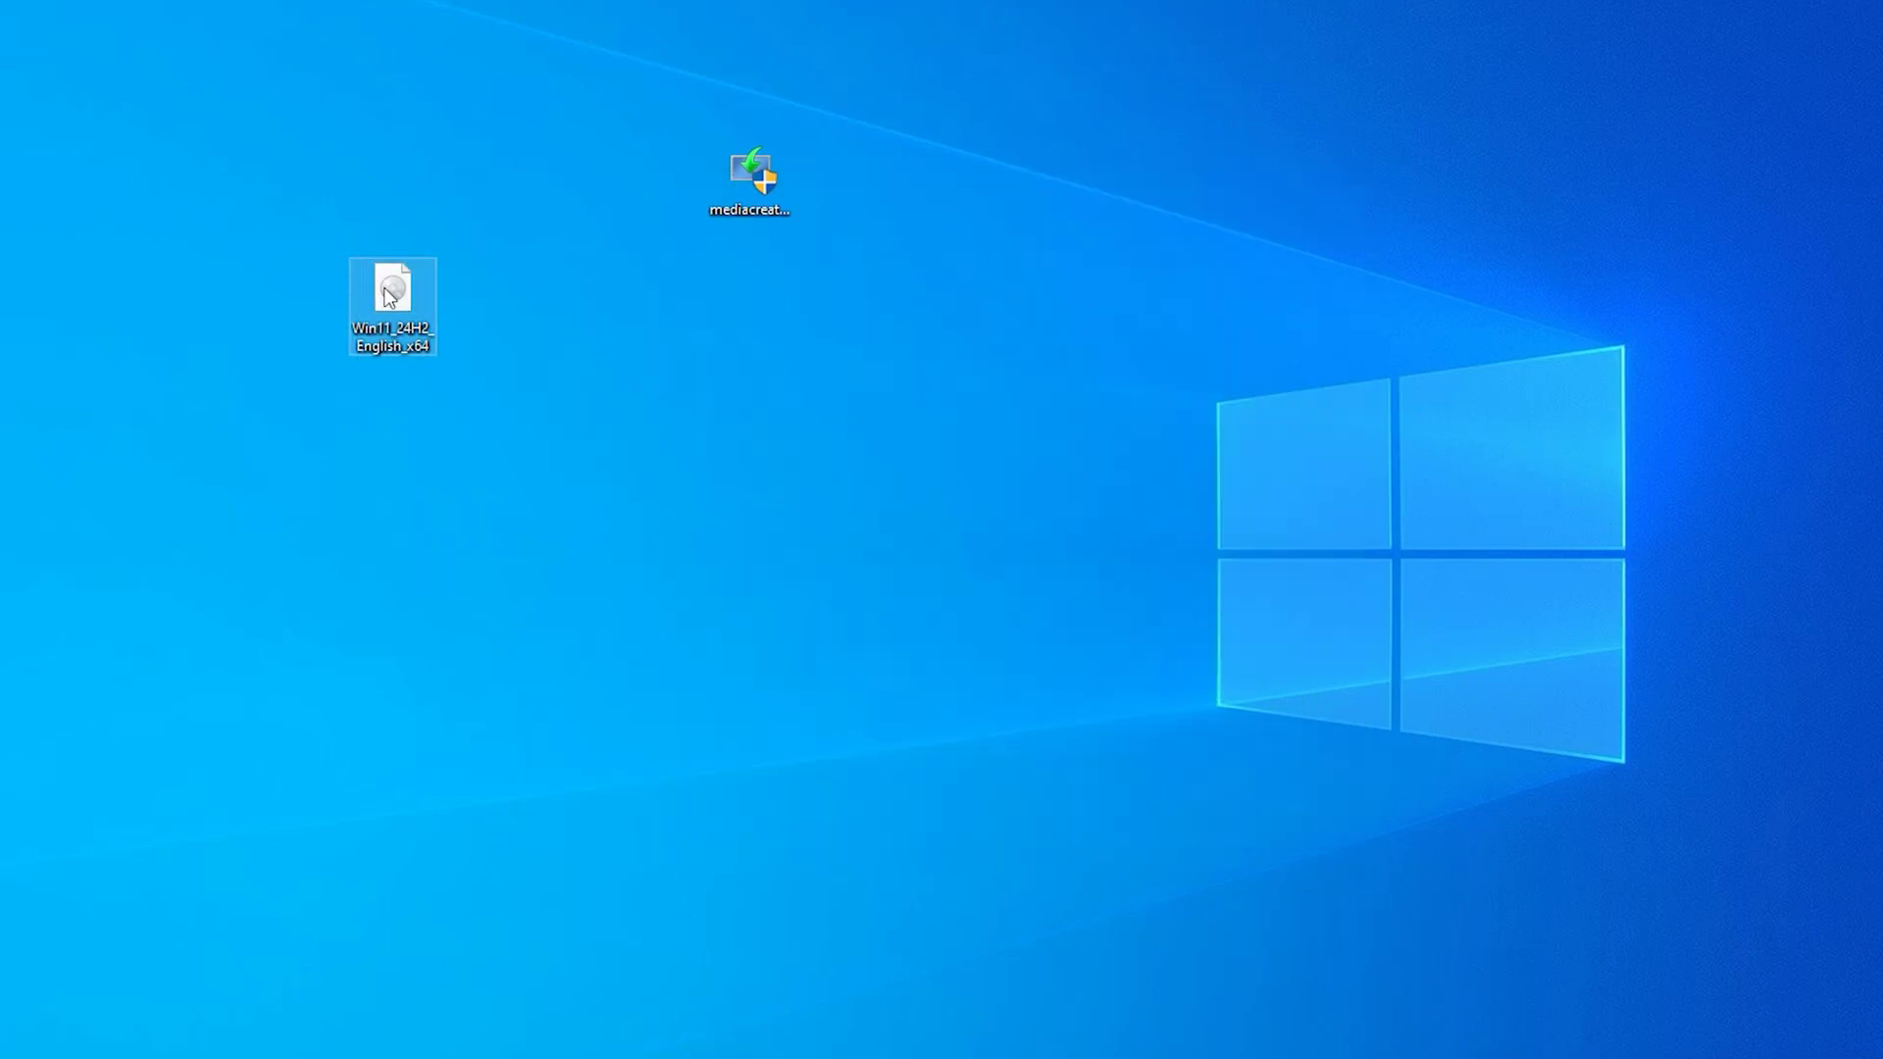
{"action": "right_click", "coordinate": [394, 295]}
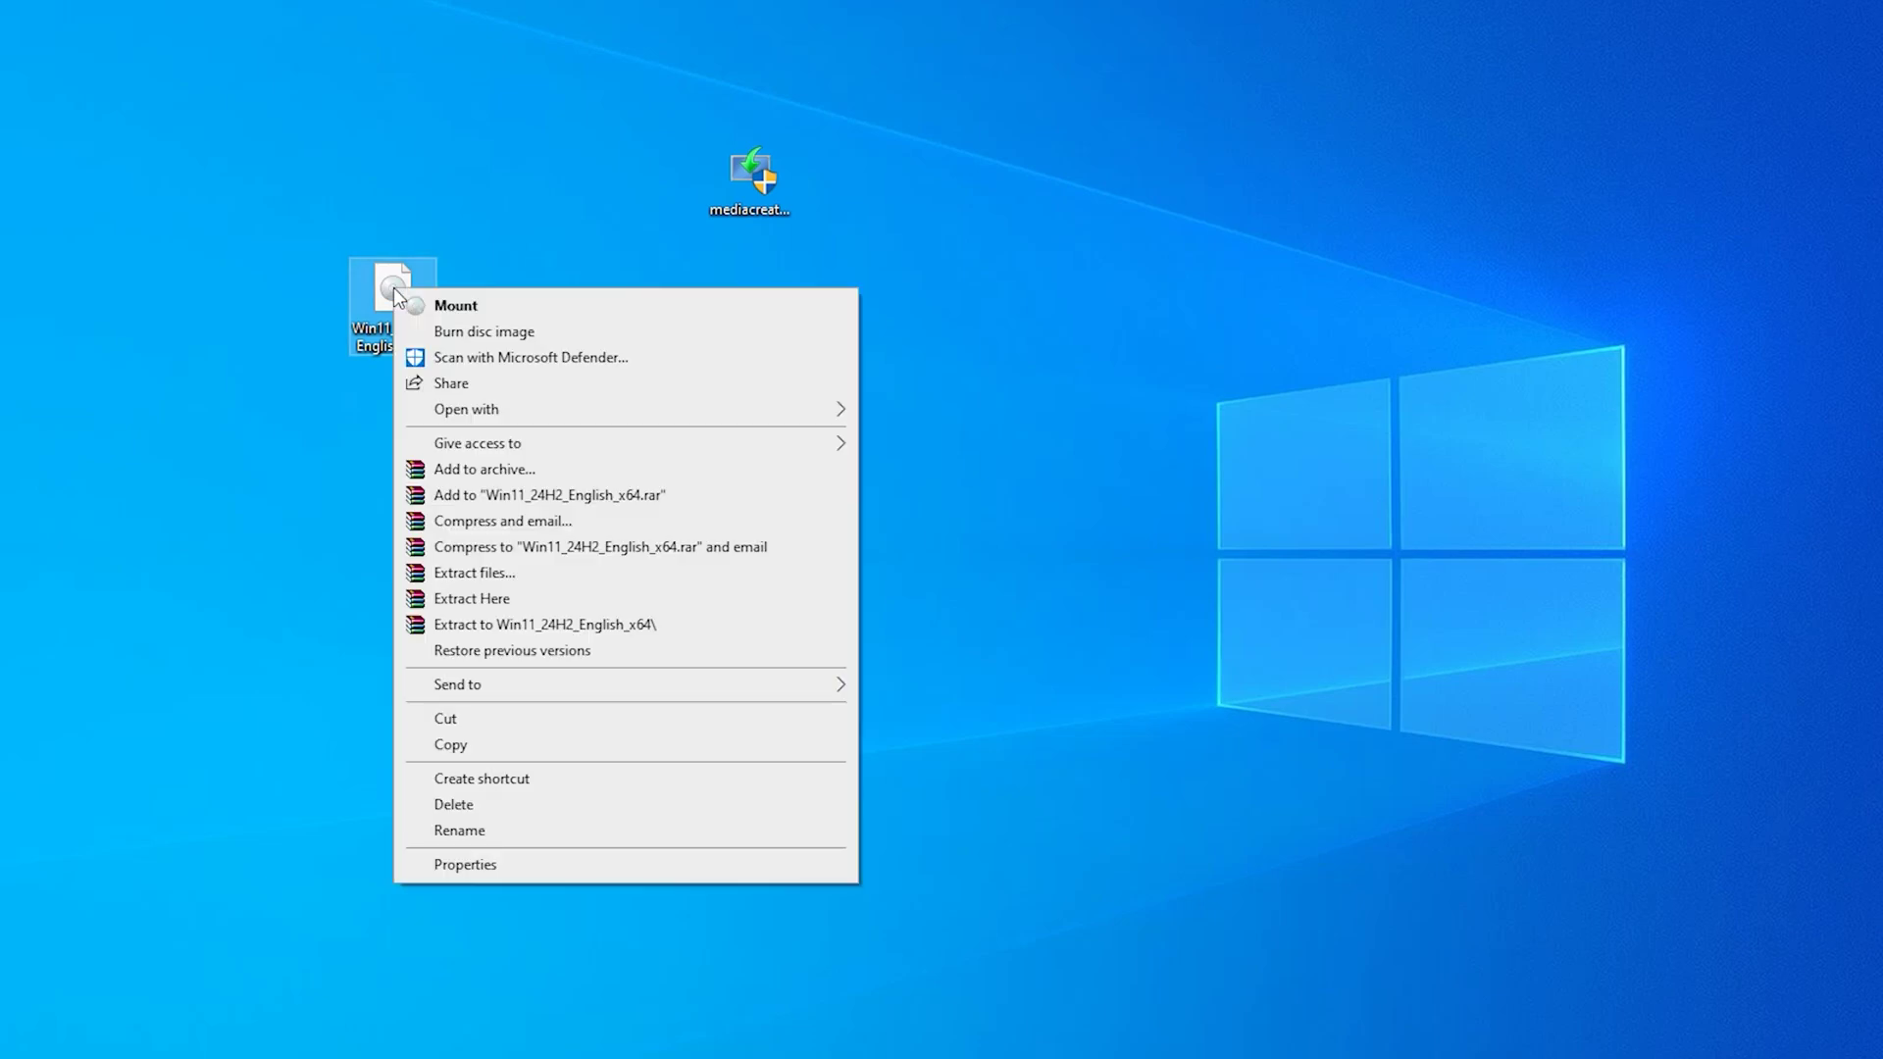
{"action": "left_click", "coordinate": [452, 304]}
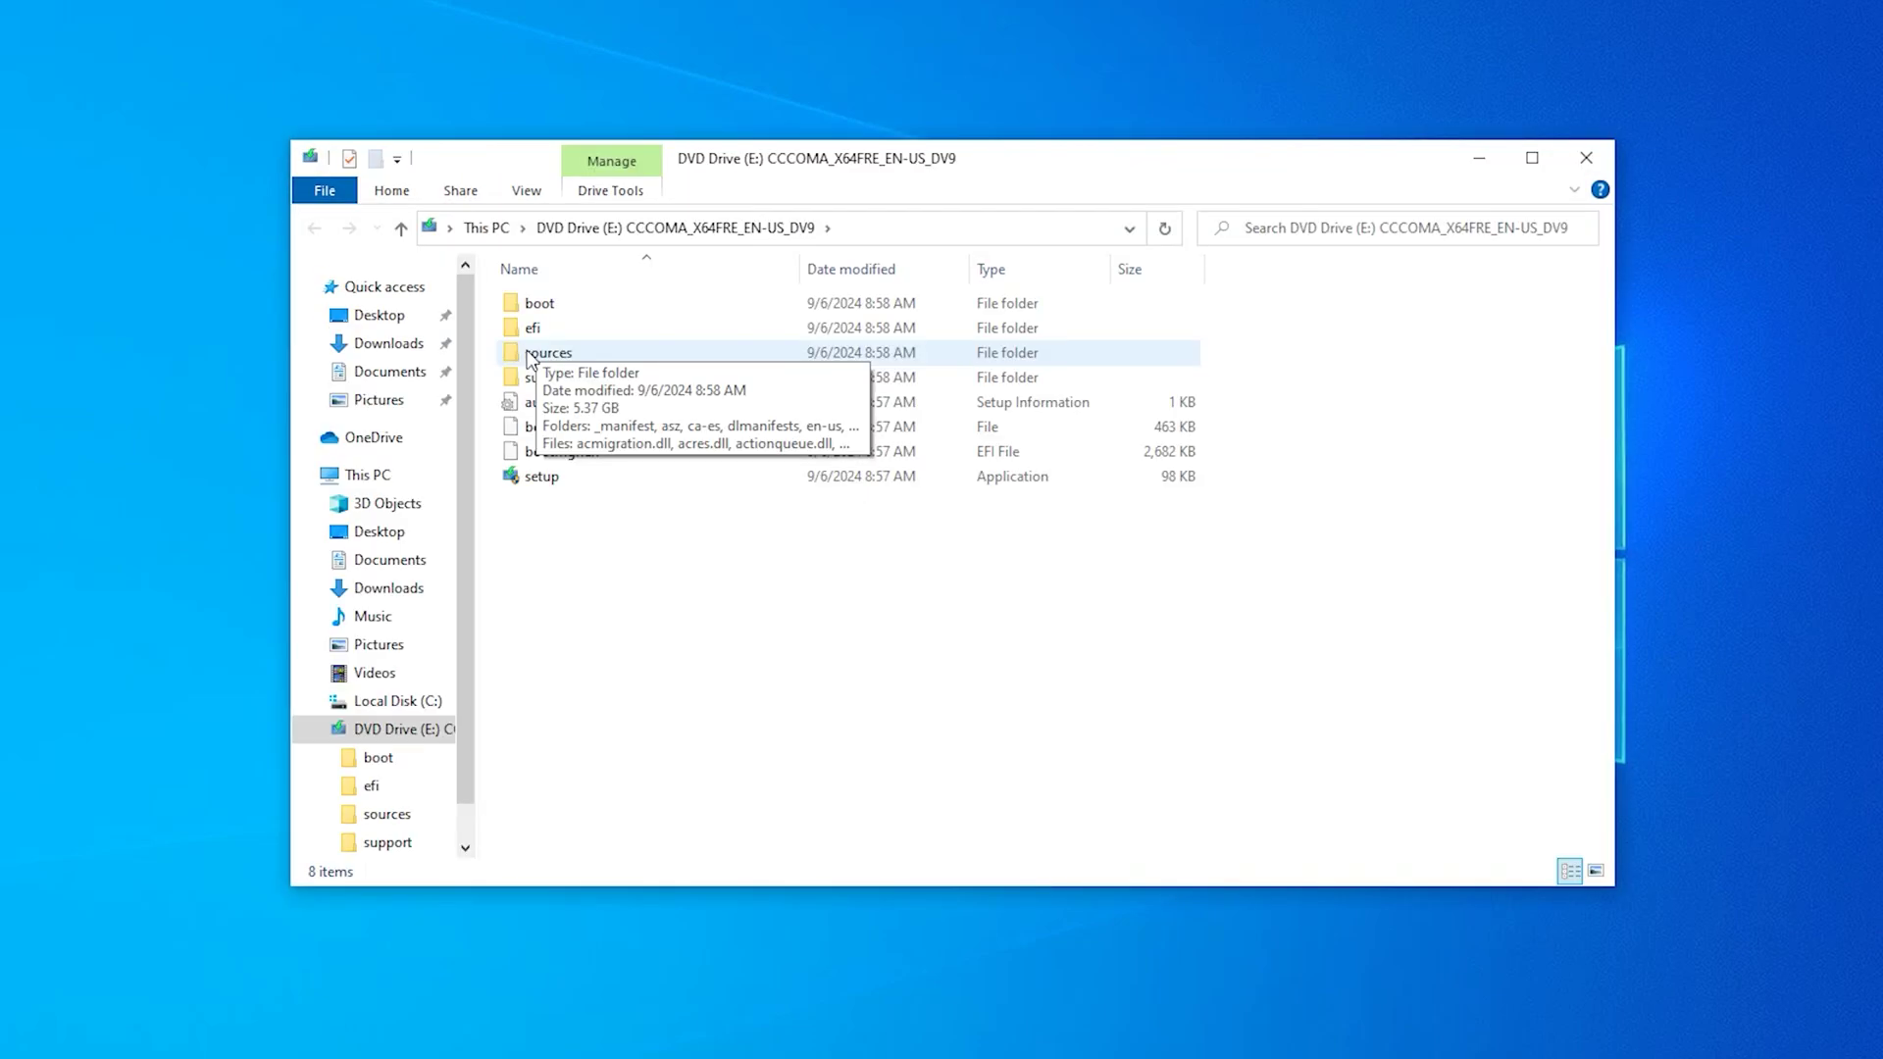
Step: Browse the drive's sources folder to find setupprep, then return to This PC
{"action": "left_click", "coordinate": [529, 360]}
{"action": "double_click", "coordinate": [530, 361]}
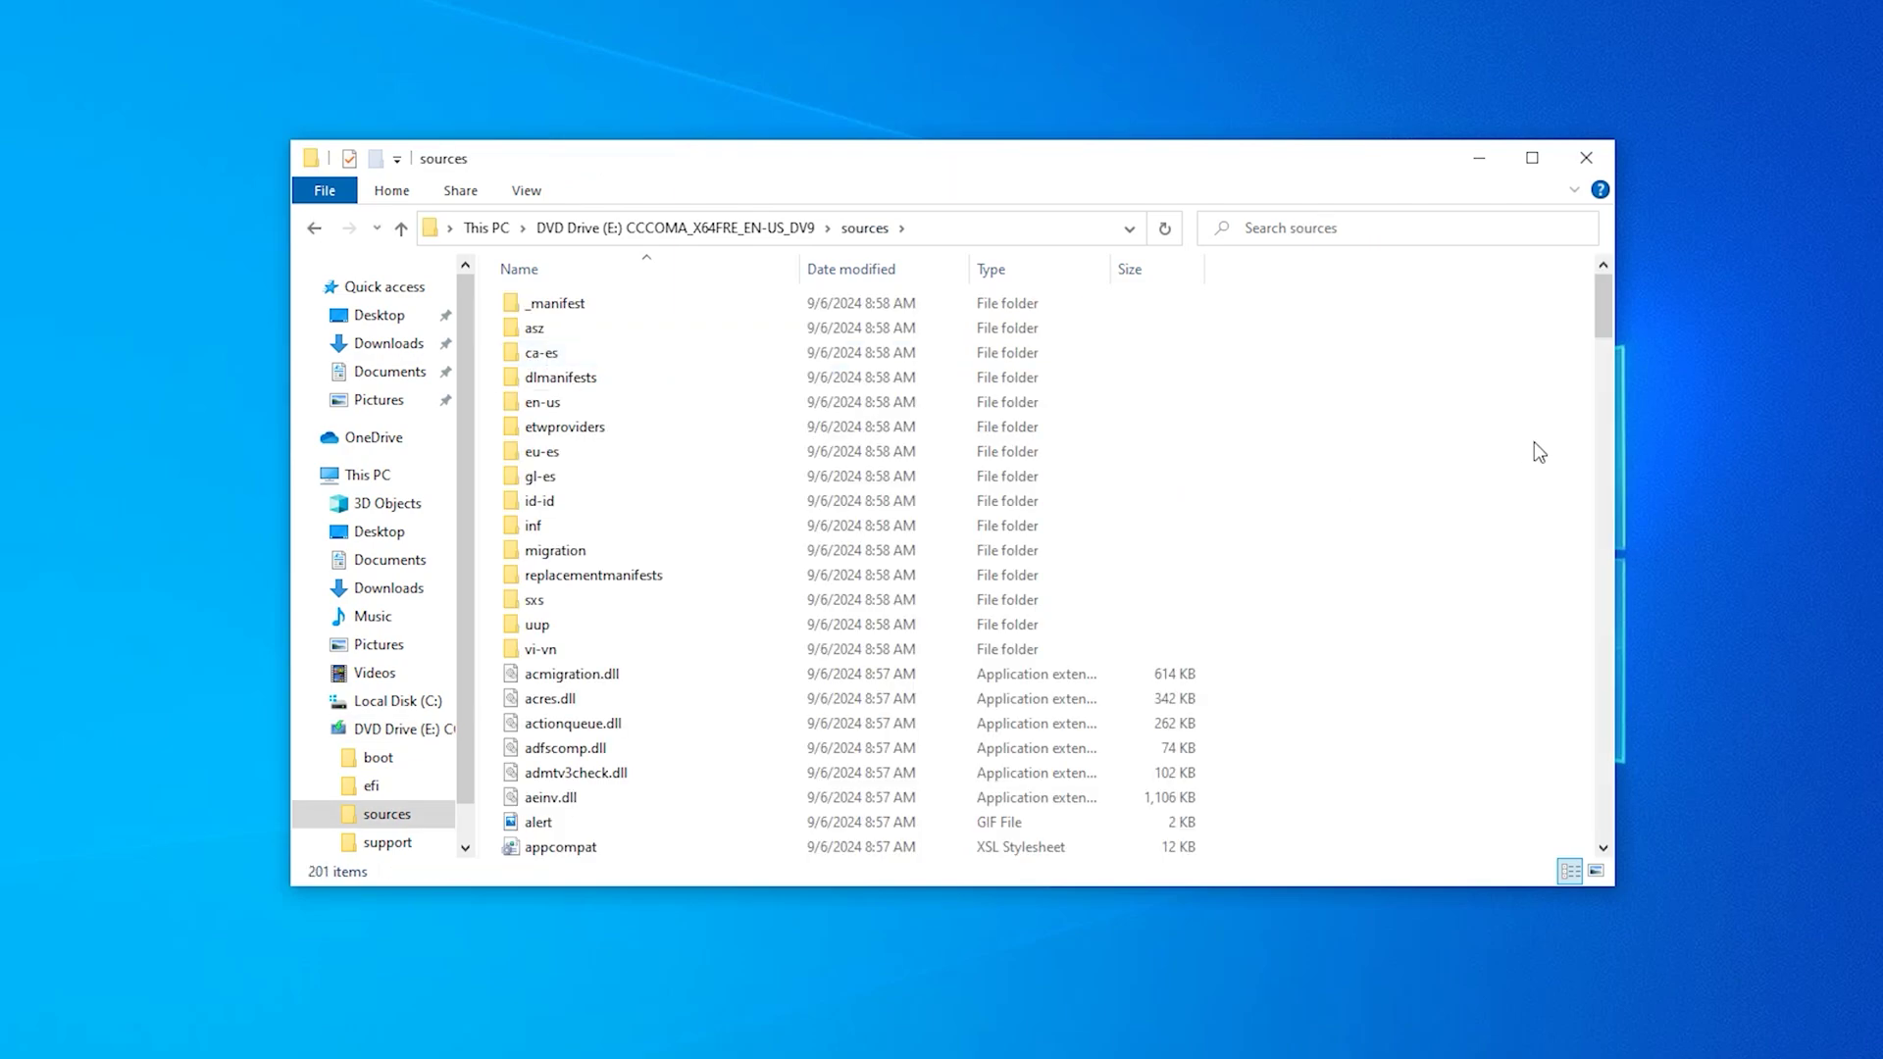
{"action": "left_click_drag", "start_coordinate": [1602, 312], "coordinate": [538, 687]}
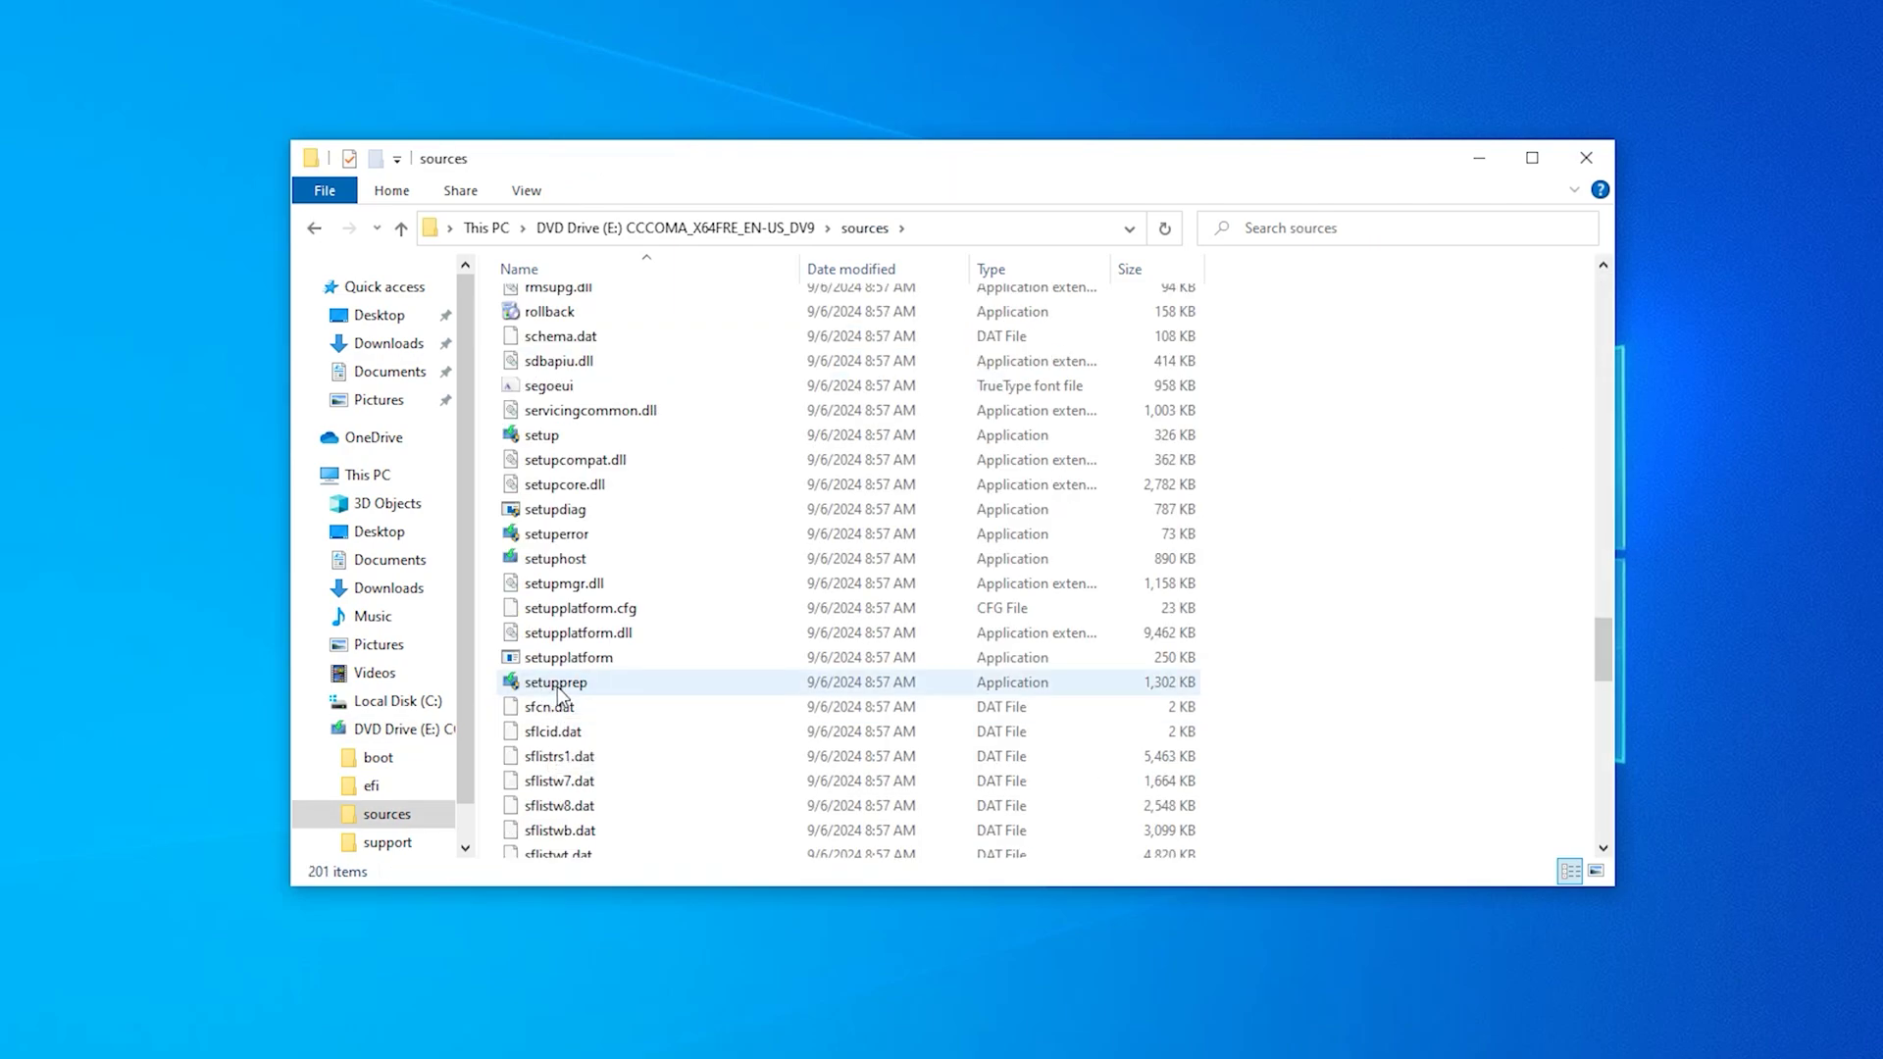
{"action": "left_click", "coordinate": [1584, 159]}
{"action": "key", "text": "super+e"}
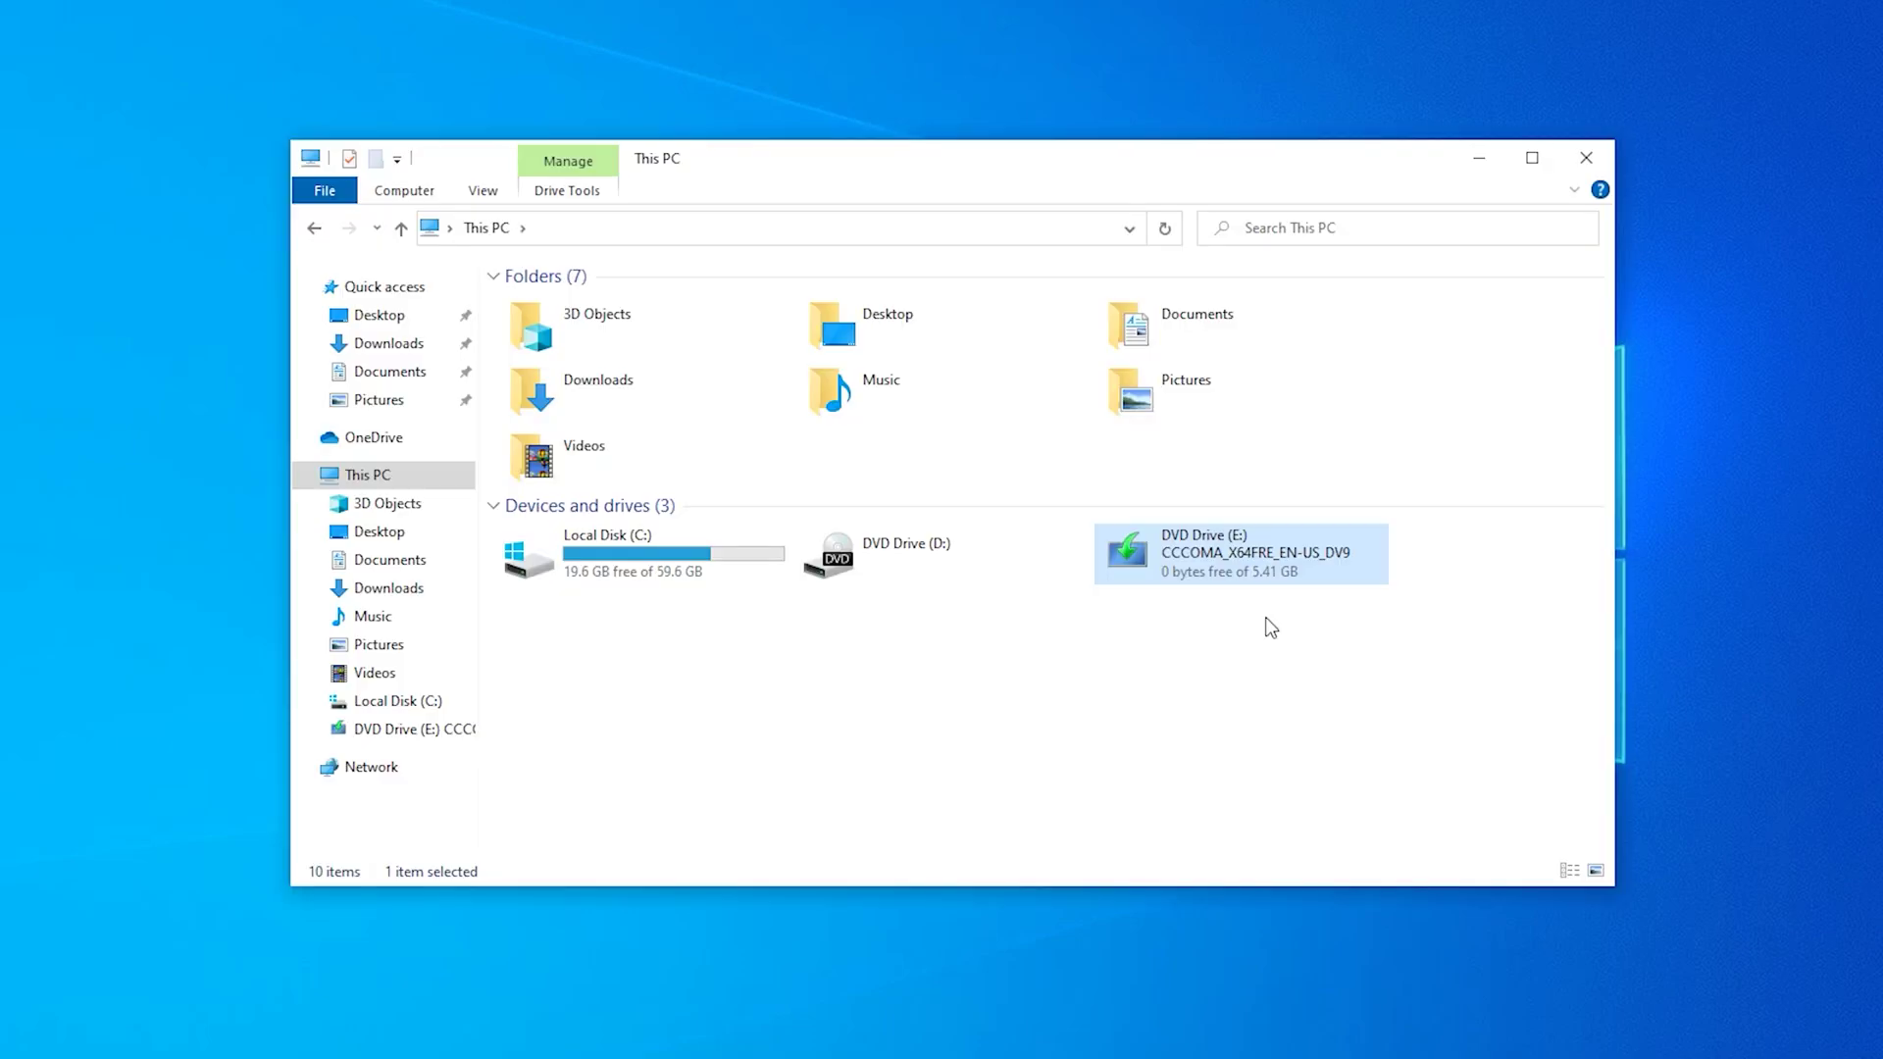
{"action": "mouse_move", "coordinate": [1387, 701]}
{"action": "left_mouse_down"}
{"action": "mouse_move", "coordinate": [1168, 547]}
{"action": "mouse_move", "coordinate": [1105, 528]}
{"action": "left_mouse_up"}
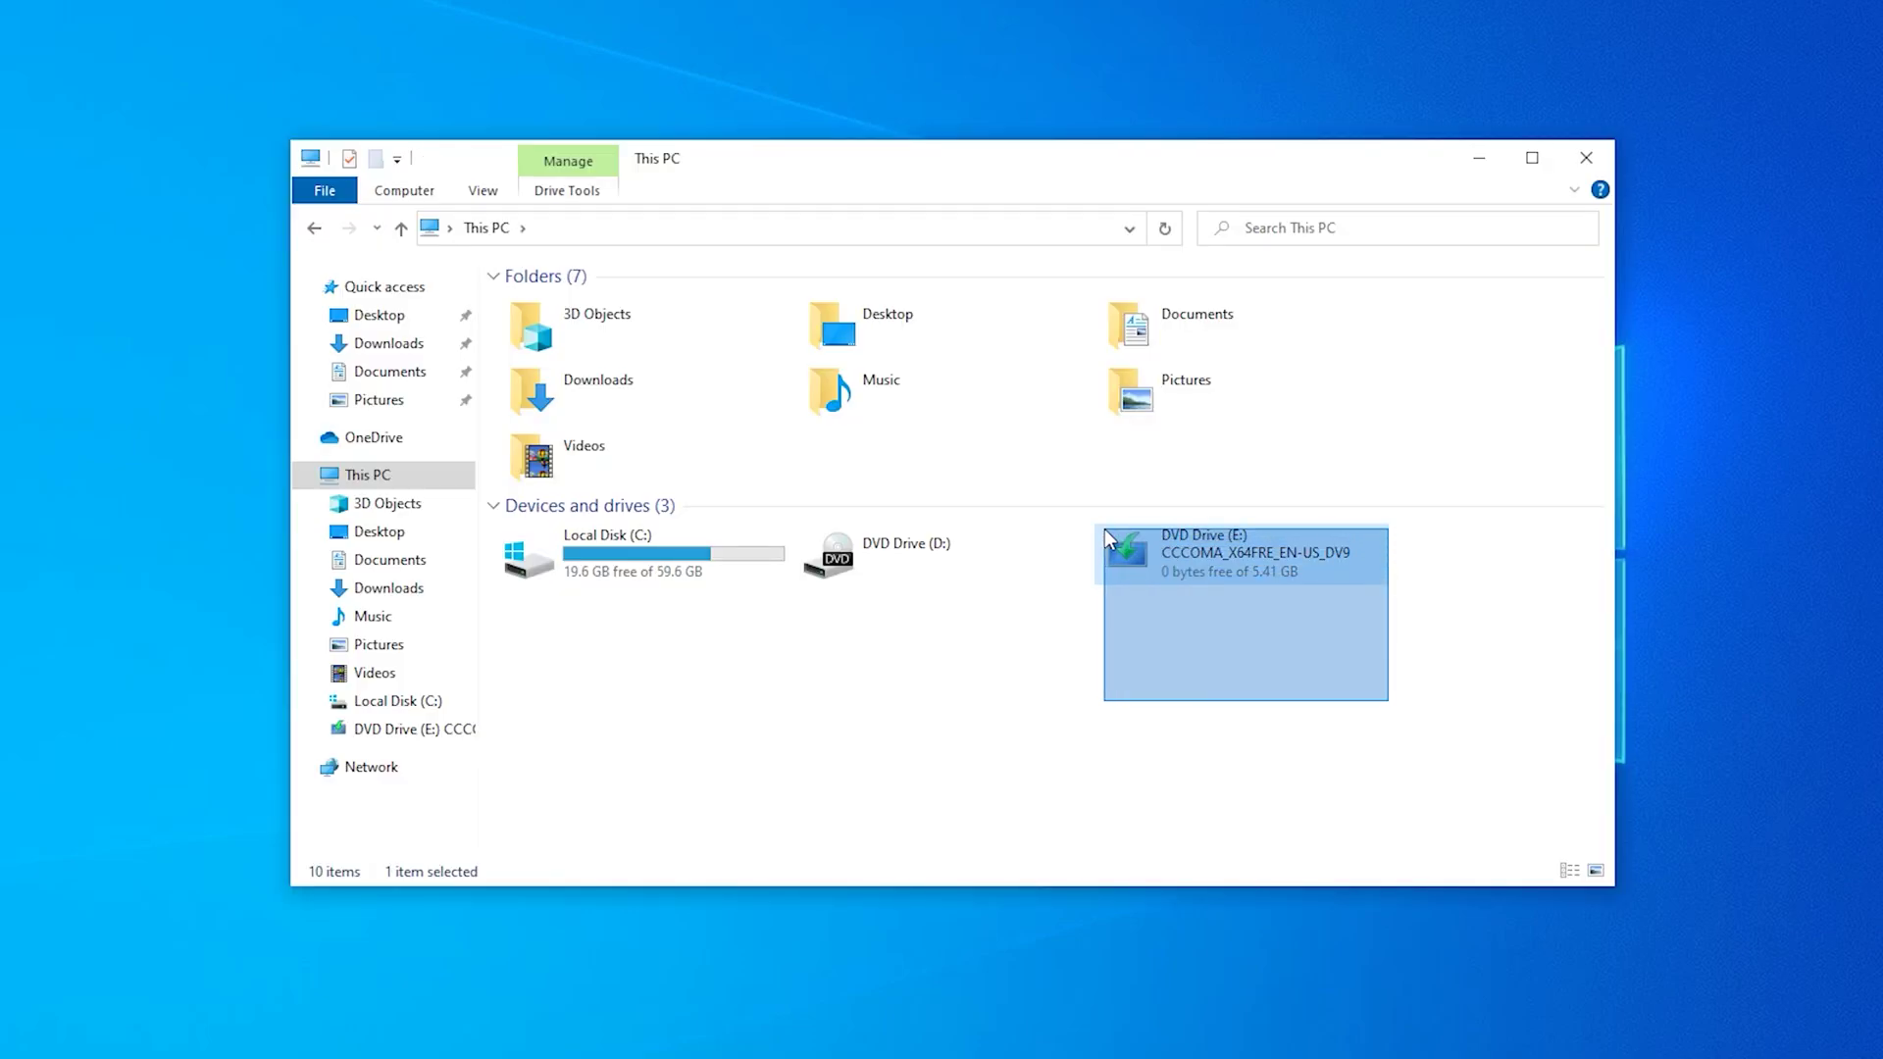
{"action": "left_click_drag", "start_coordinate": [1430, 715], "coordinate": [1117, 549]}
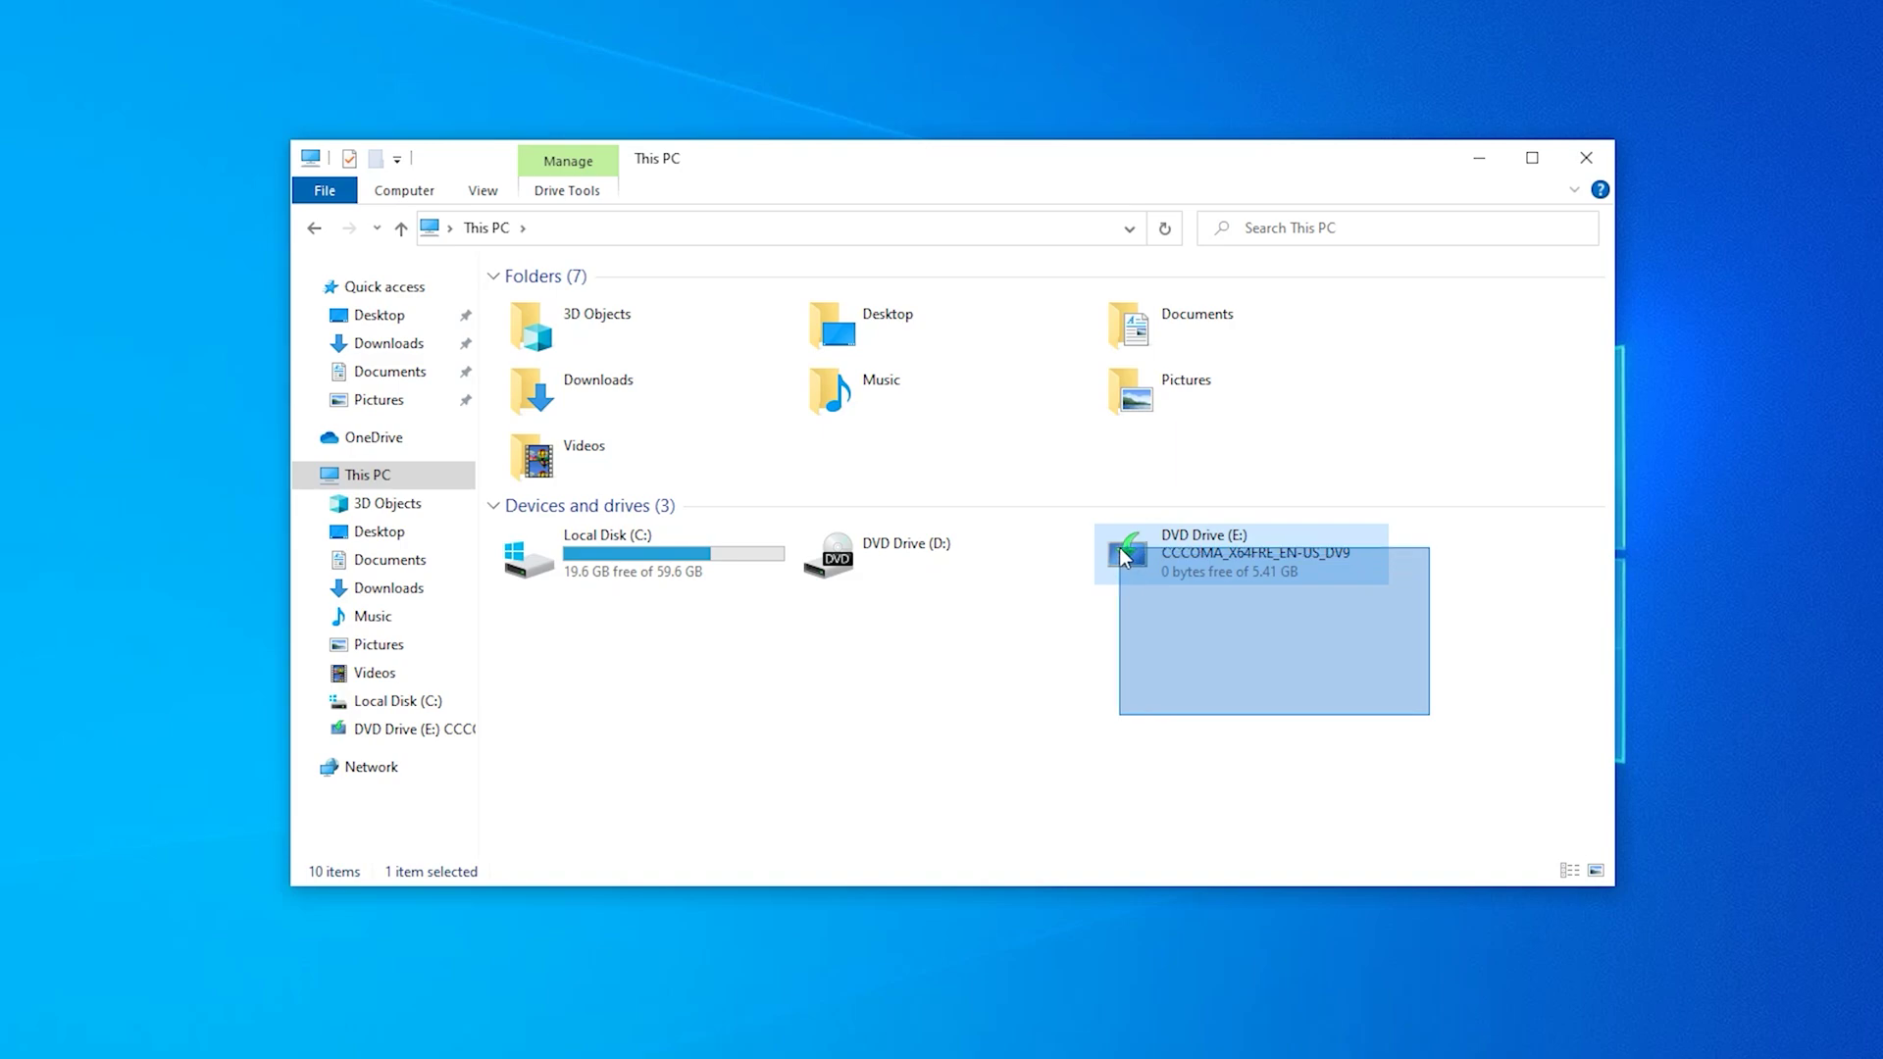
Step: Extract the Win11 ISO into a Win11_24H2_English_x64 folder on the desktop
{"action": "key", "text": "alt+F4"}
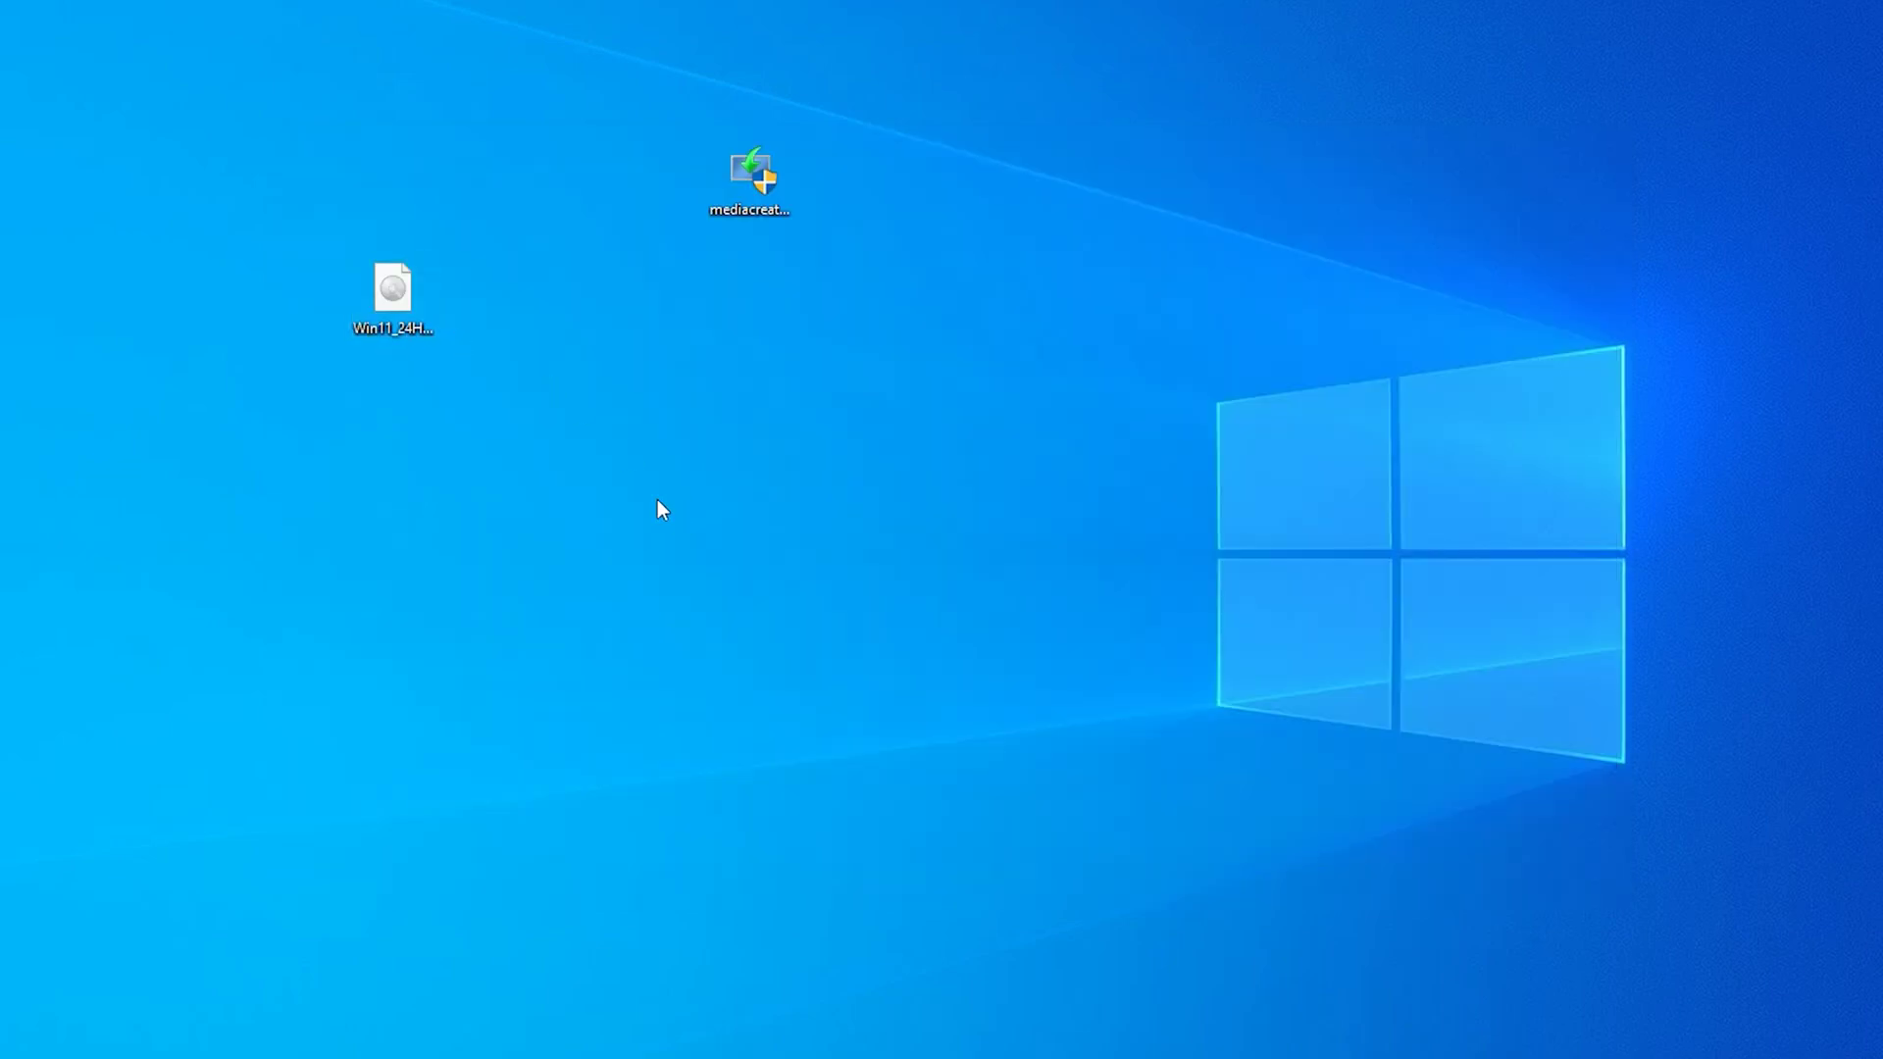
{"action": "right_click", "coordinate": [397, 301]}
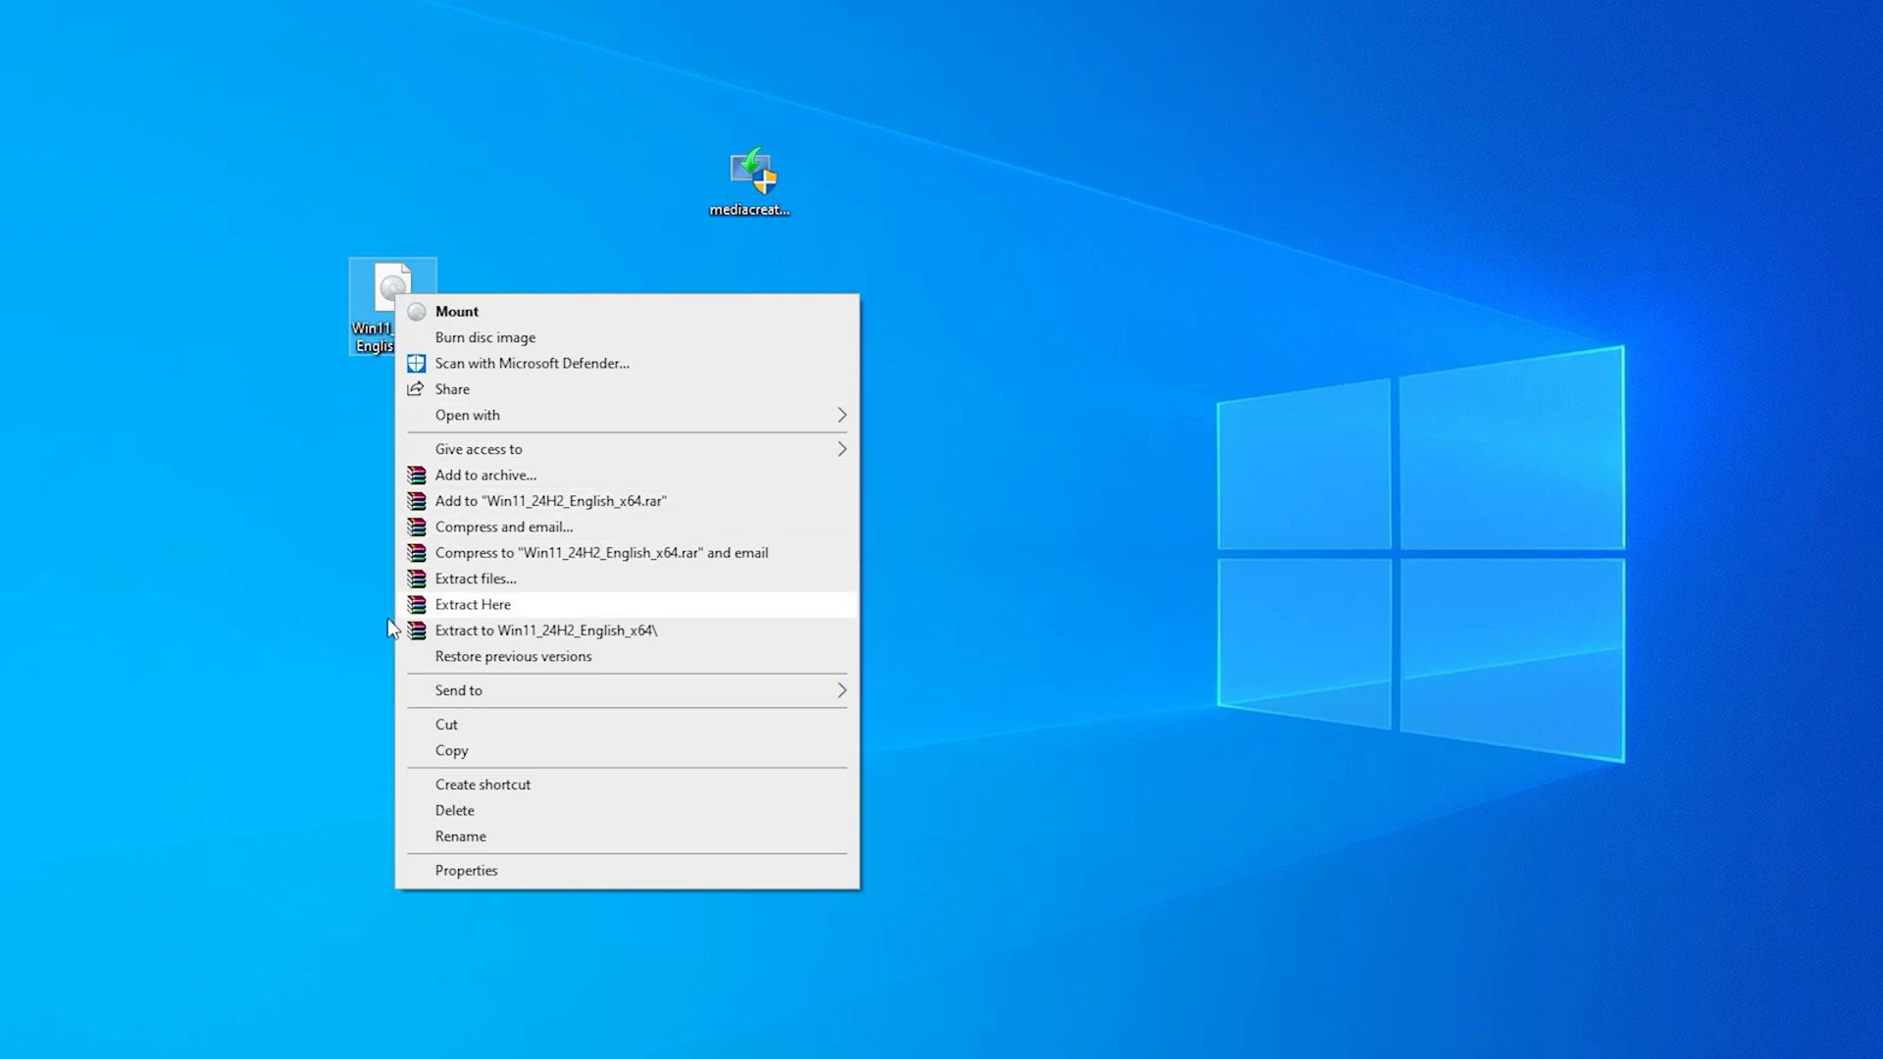
{"action": "left_click", "coordinate": [622, 634]}
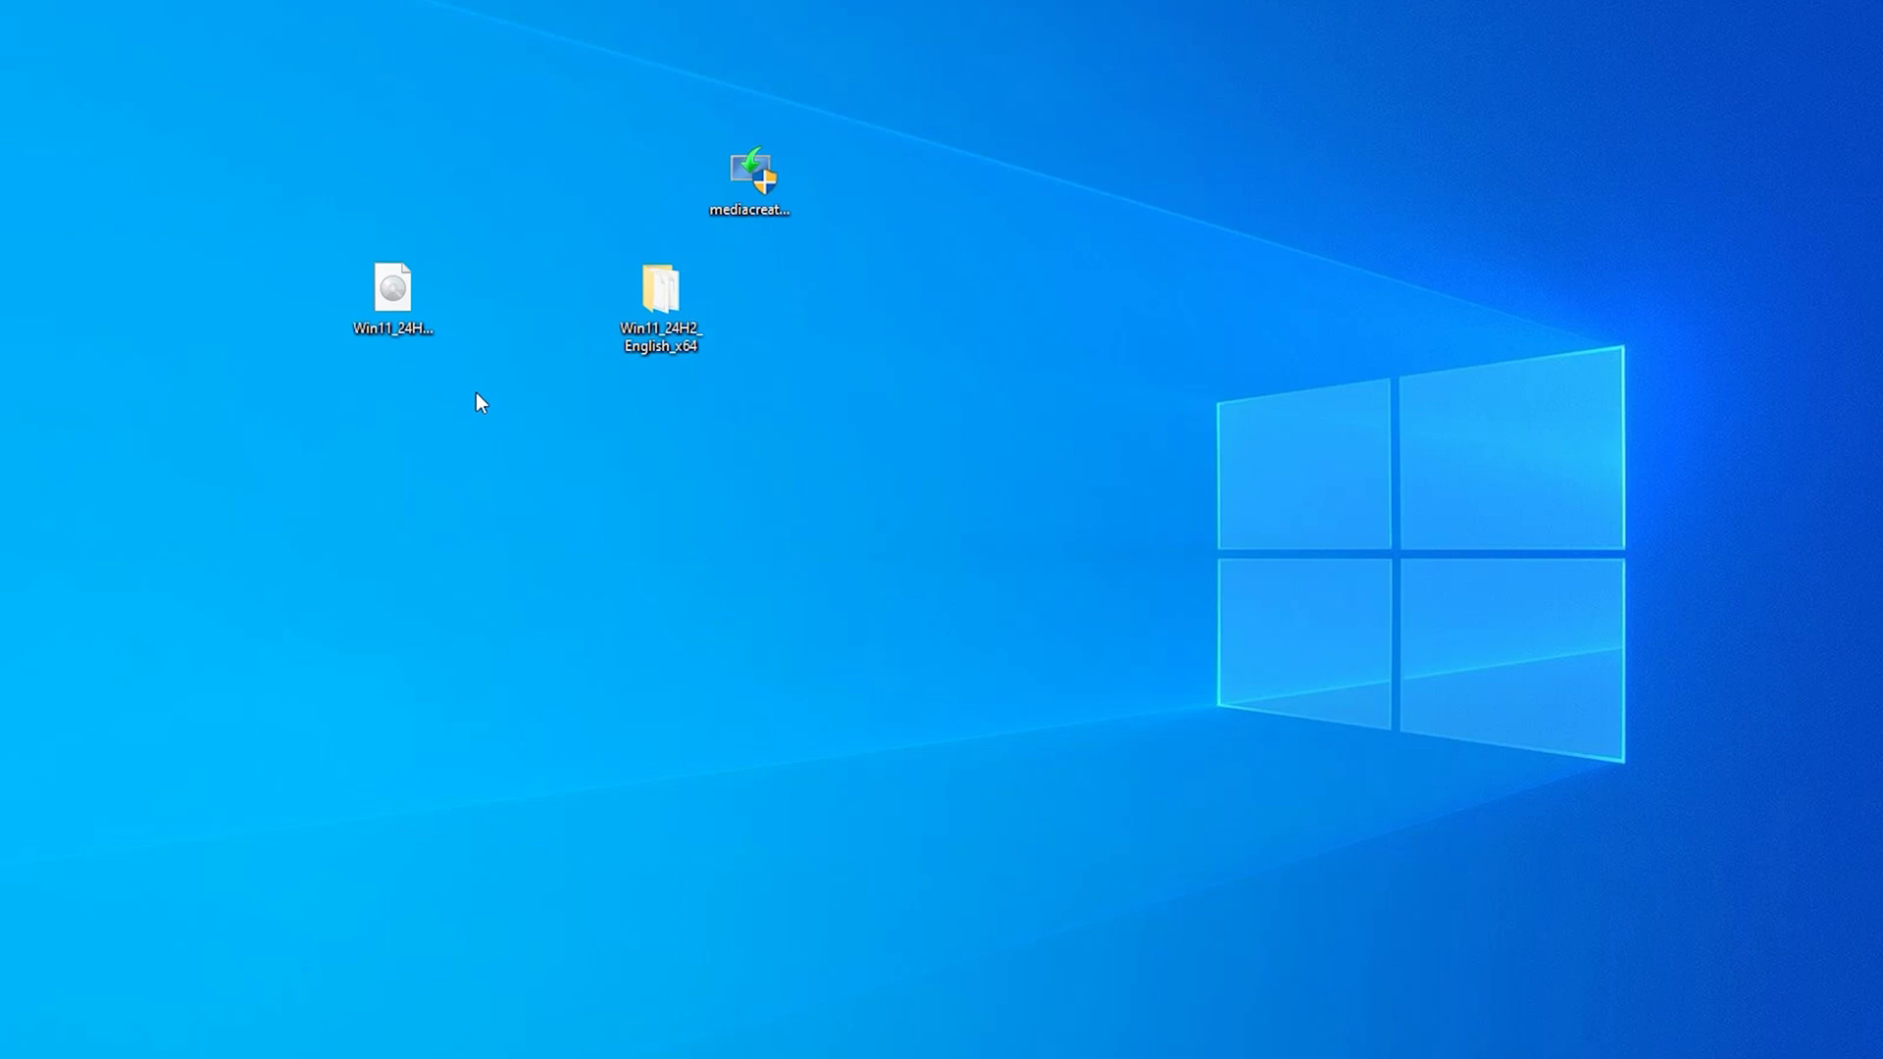
Step: Permanently delete the Win11 ISO file
{"action": "left_click_drag", "start_coordinate": [475, 411], "coordinate": [321, 262]}
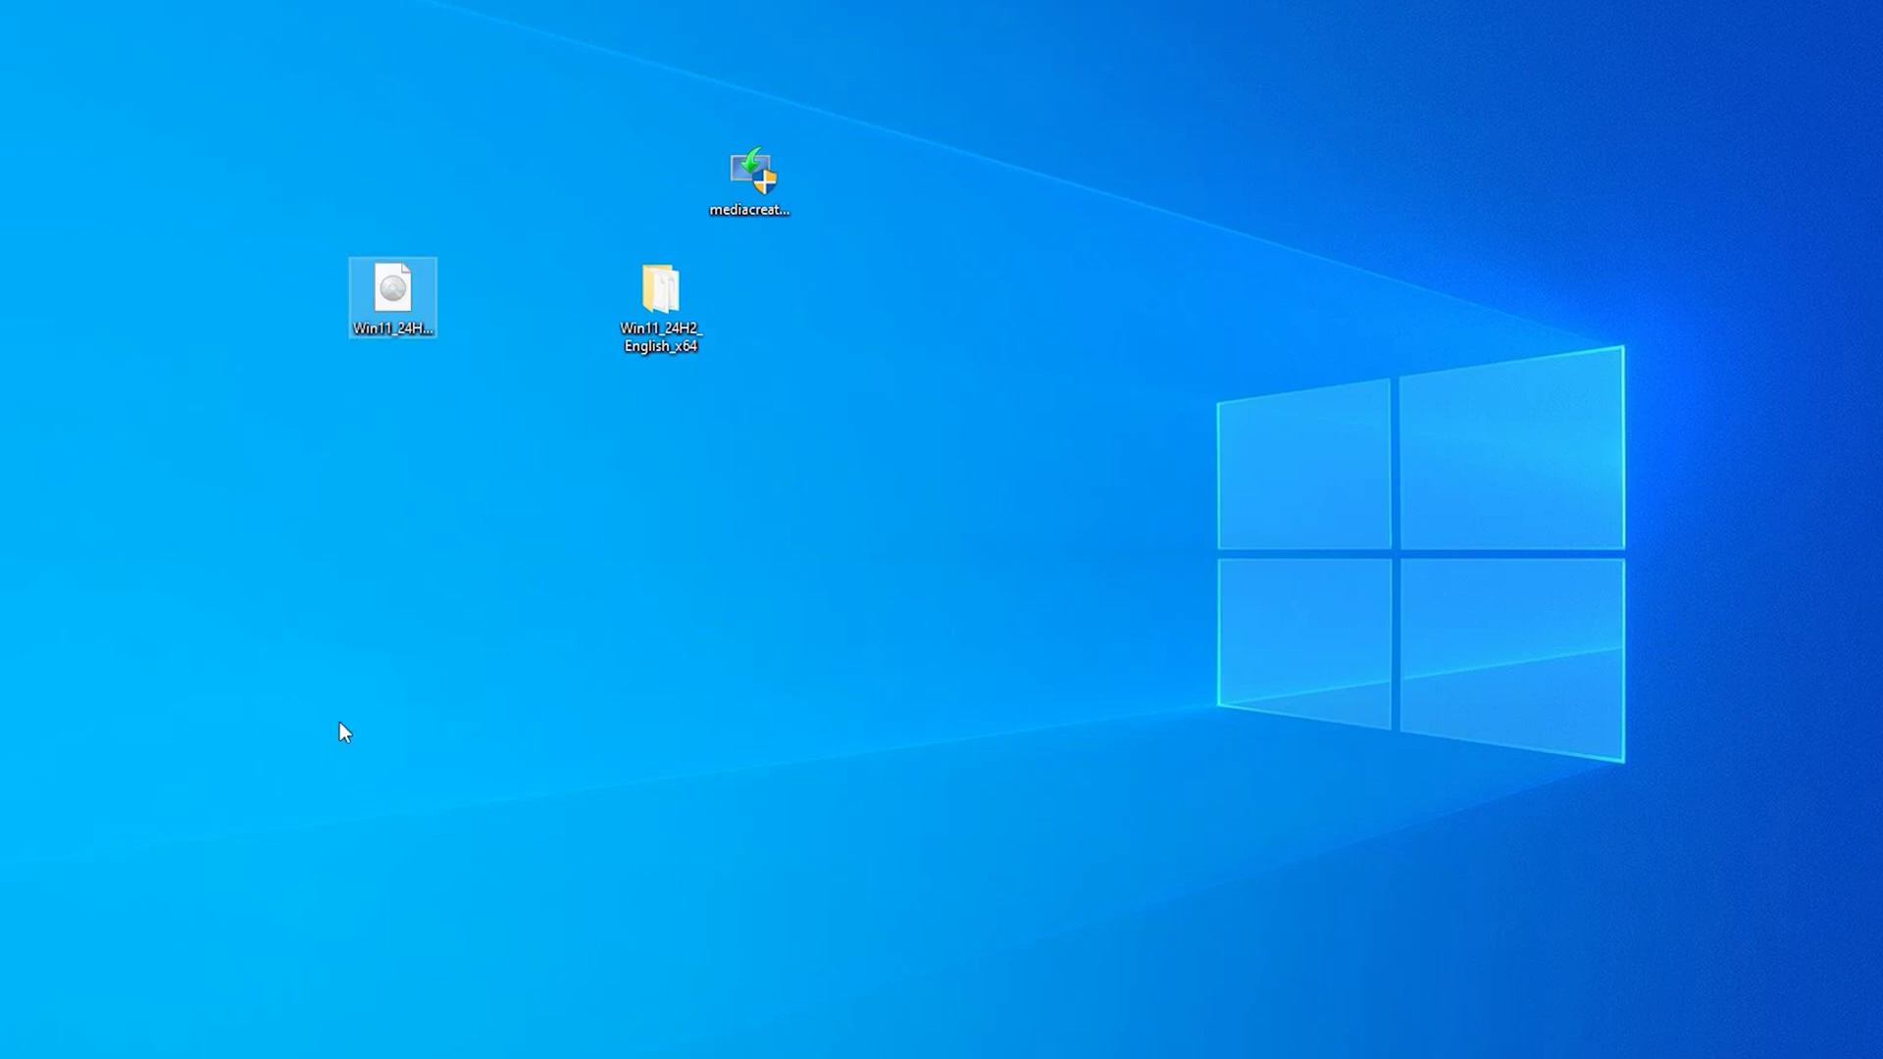
{"action": "key", "text": "shift+Delete"}
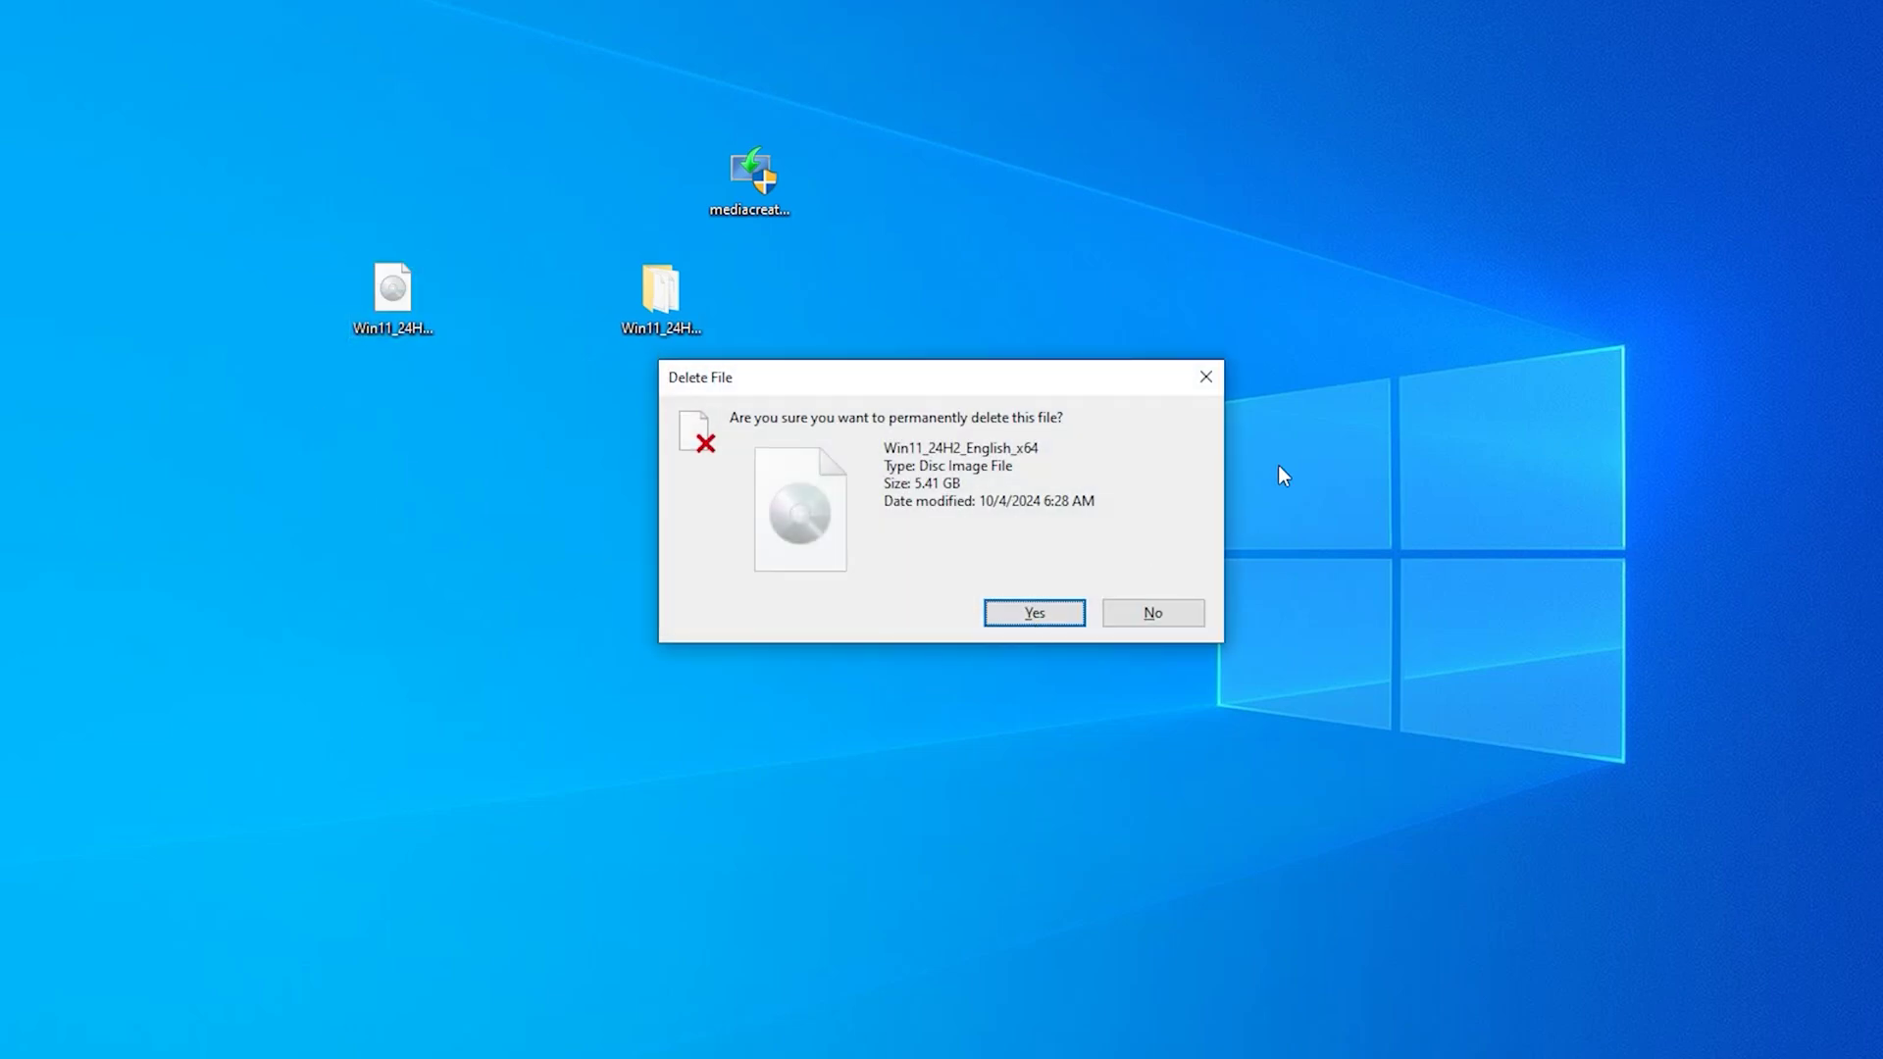
{"action": "key", "text": "Return"}
{"action": "left_click_drag", "start_coordinate": [816, 453], "coordinate": [610, 263]}
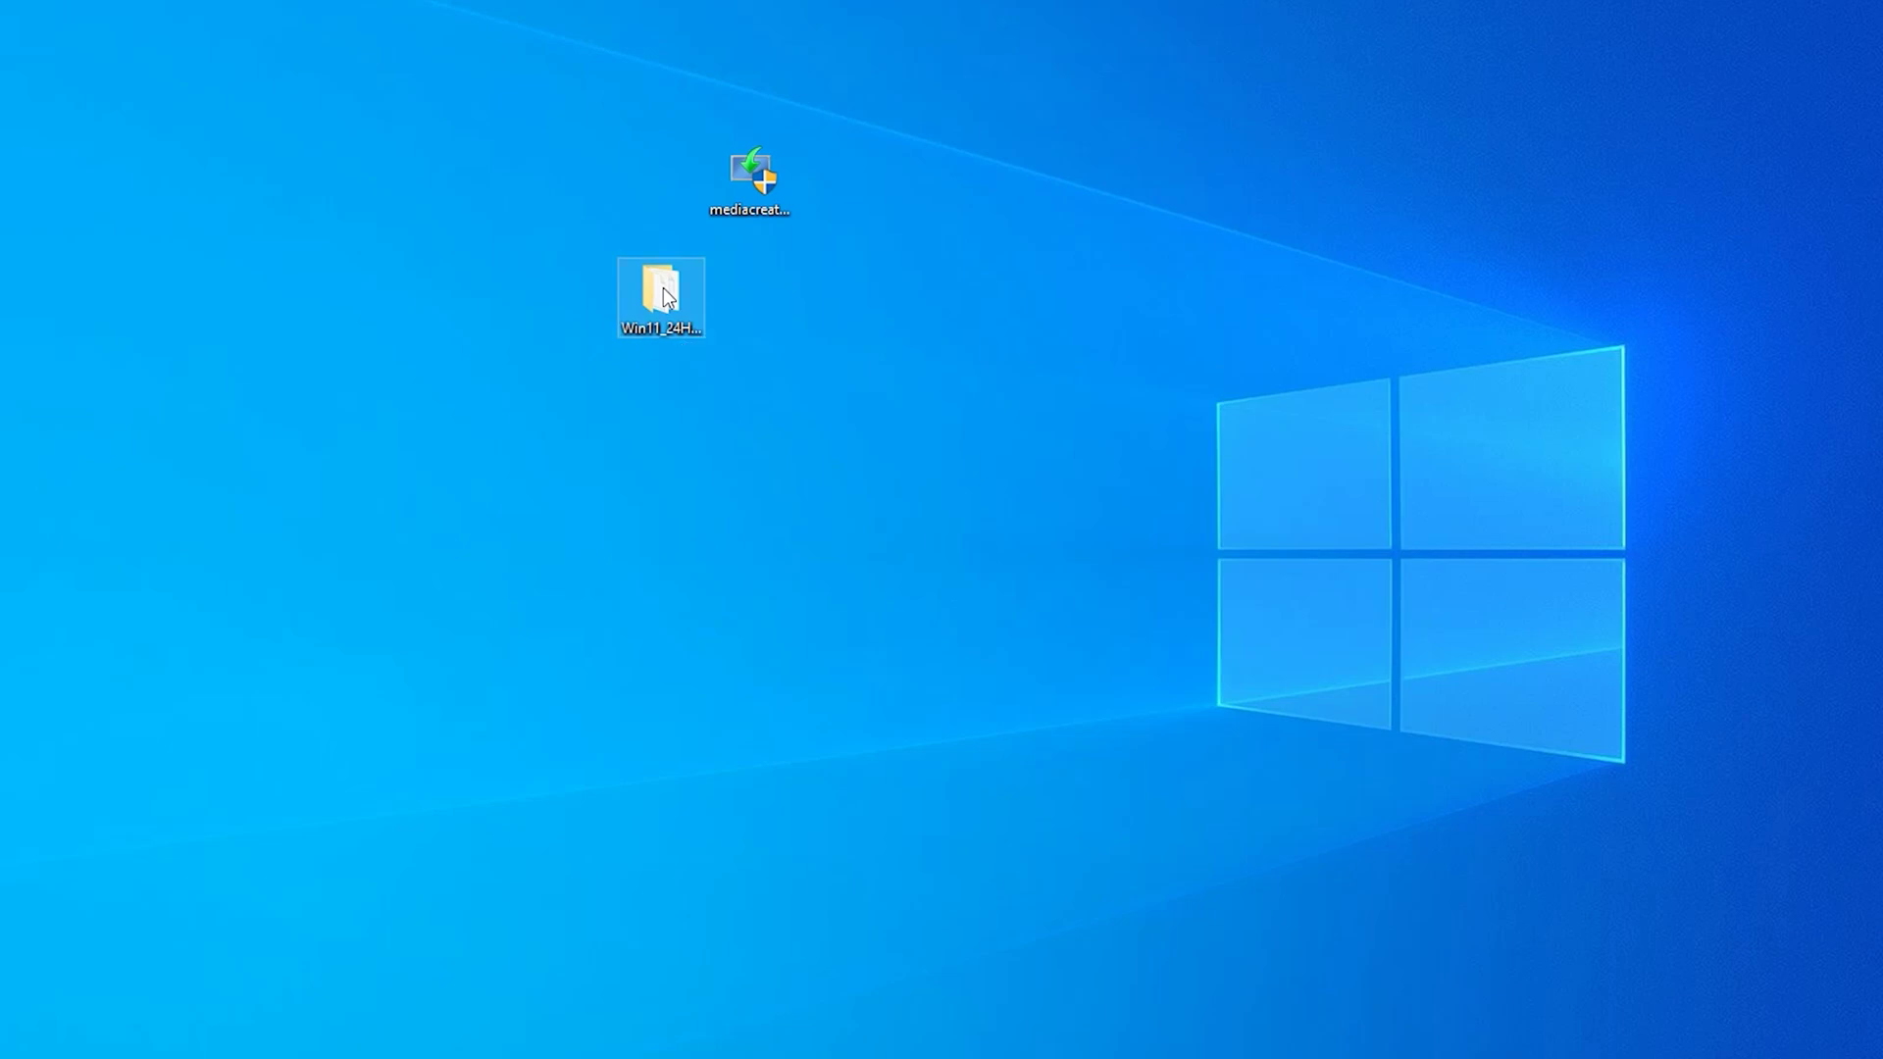
Step: Open the Win11_24H2_English_x64 folder, copy its path, and start a cmd search
{"action": "double_click", "coordinate": [664, 287]}
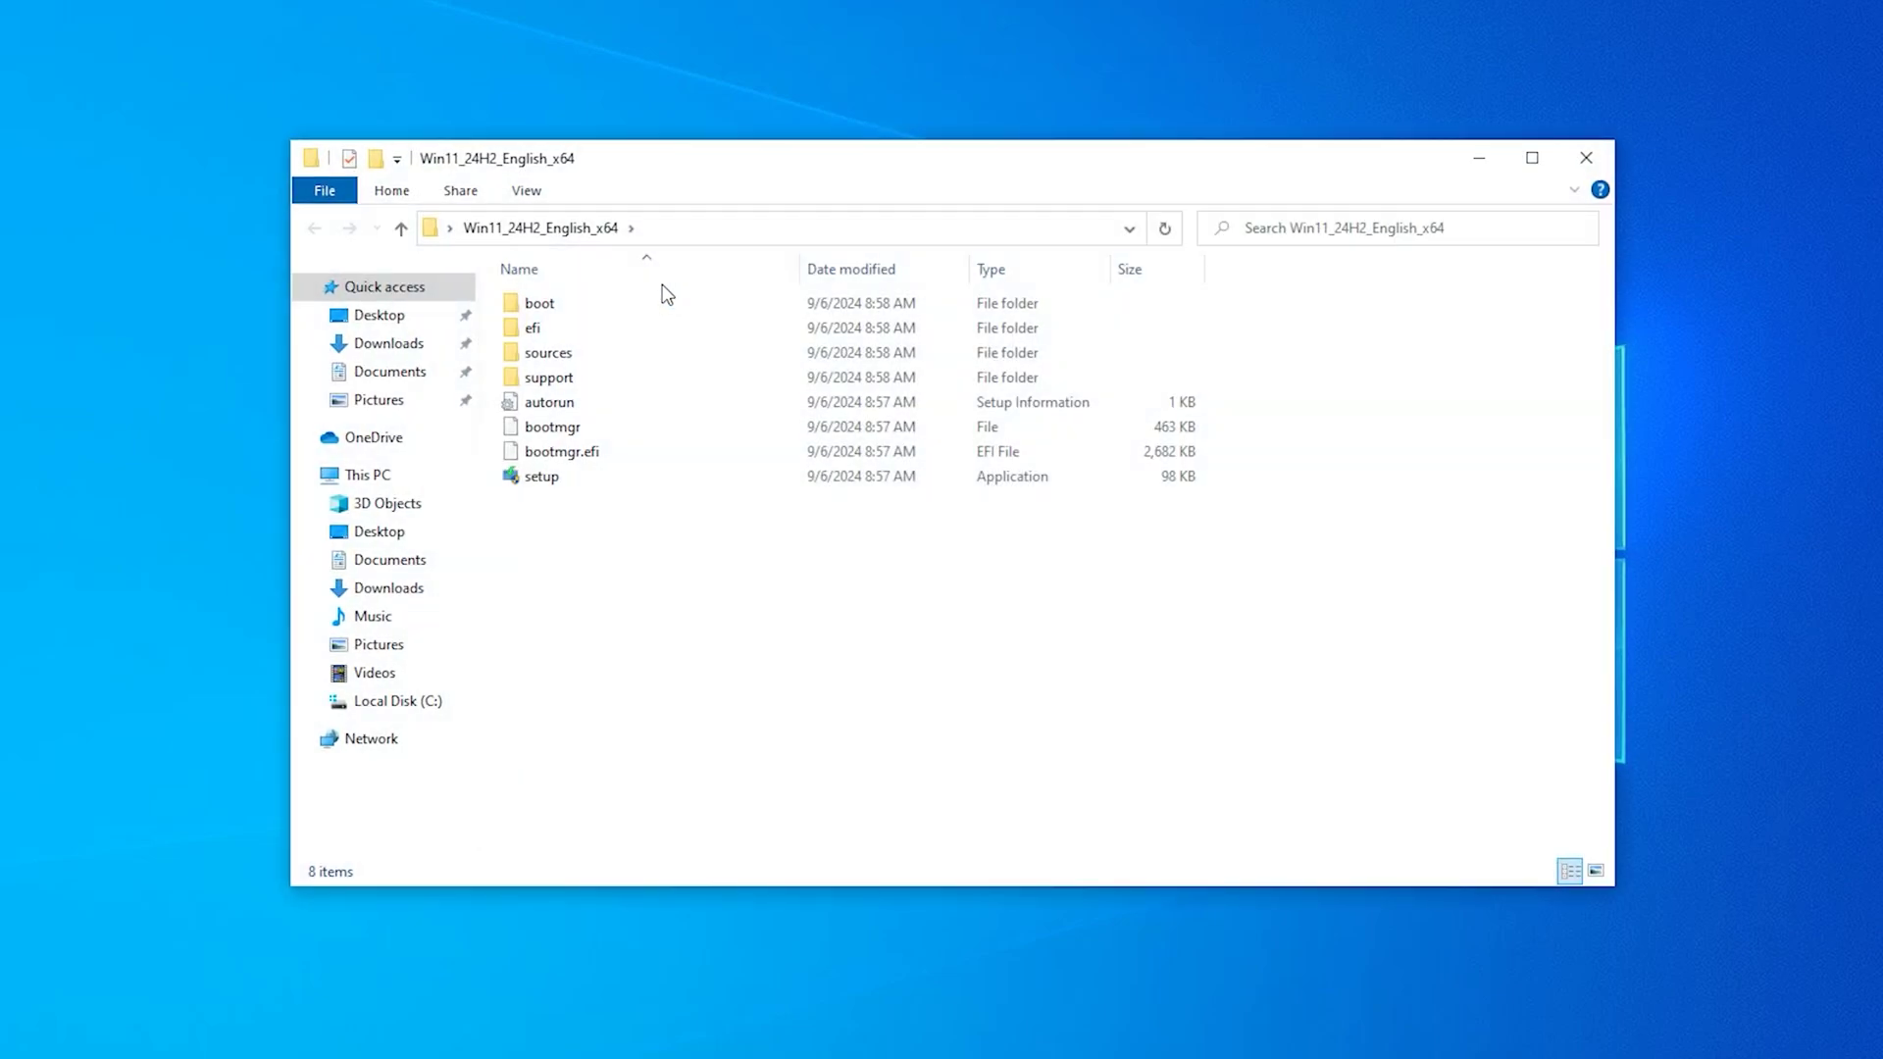
{"action": "left_click", "coordinate": [681, 230]}
{"action": "left_click_drag", "start_coordinate": [796, 227], "coordinate": [436, 219]}
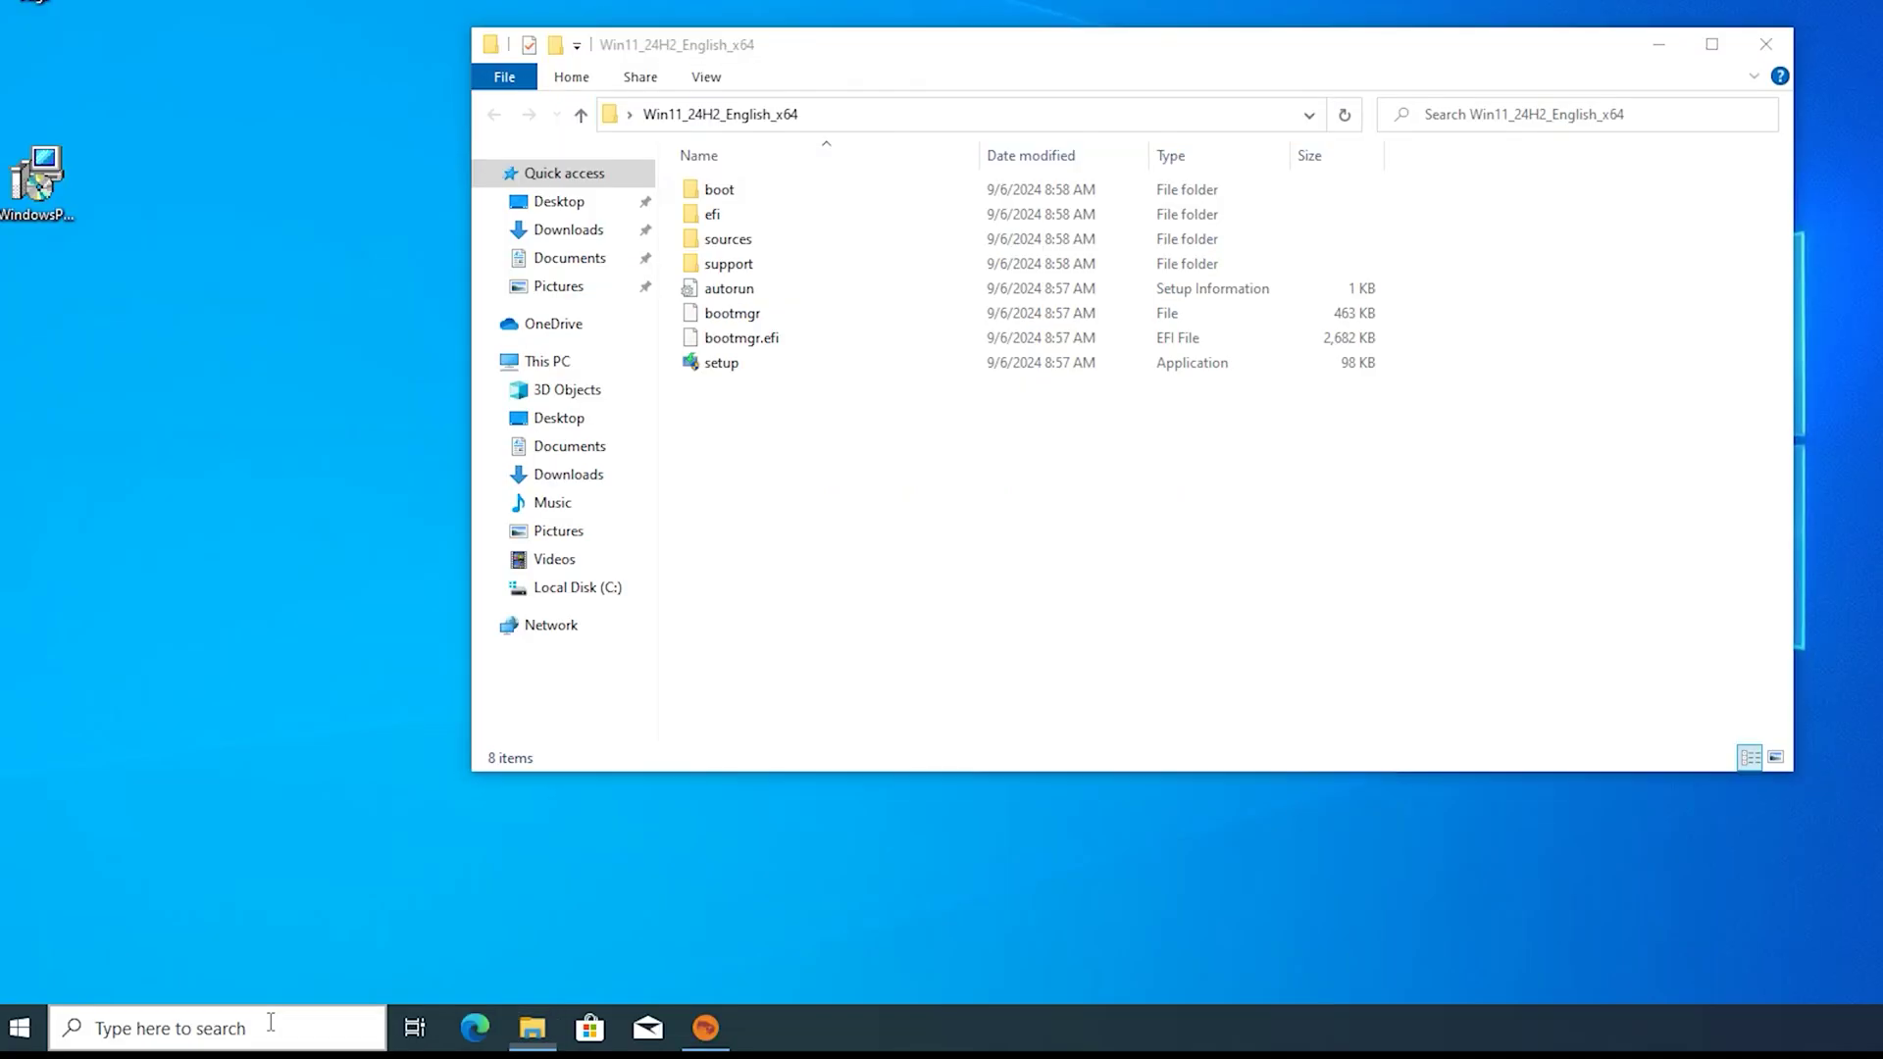
{"action": "left_click", "coordinate": [270, 1029]}
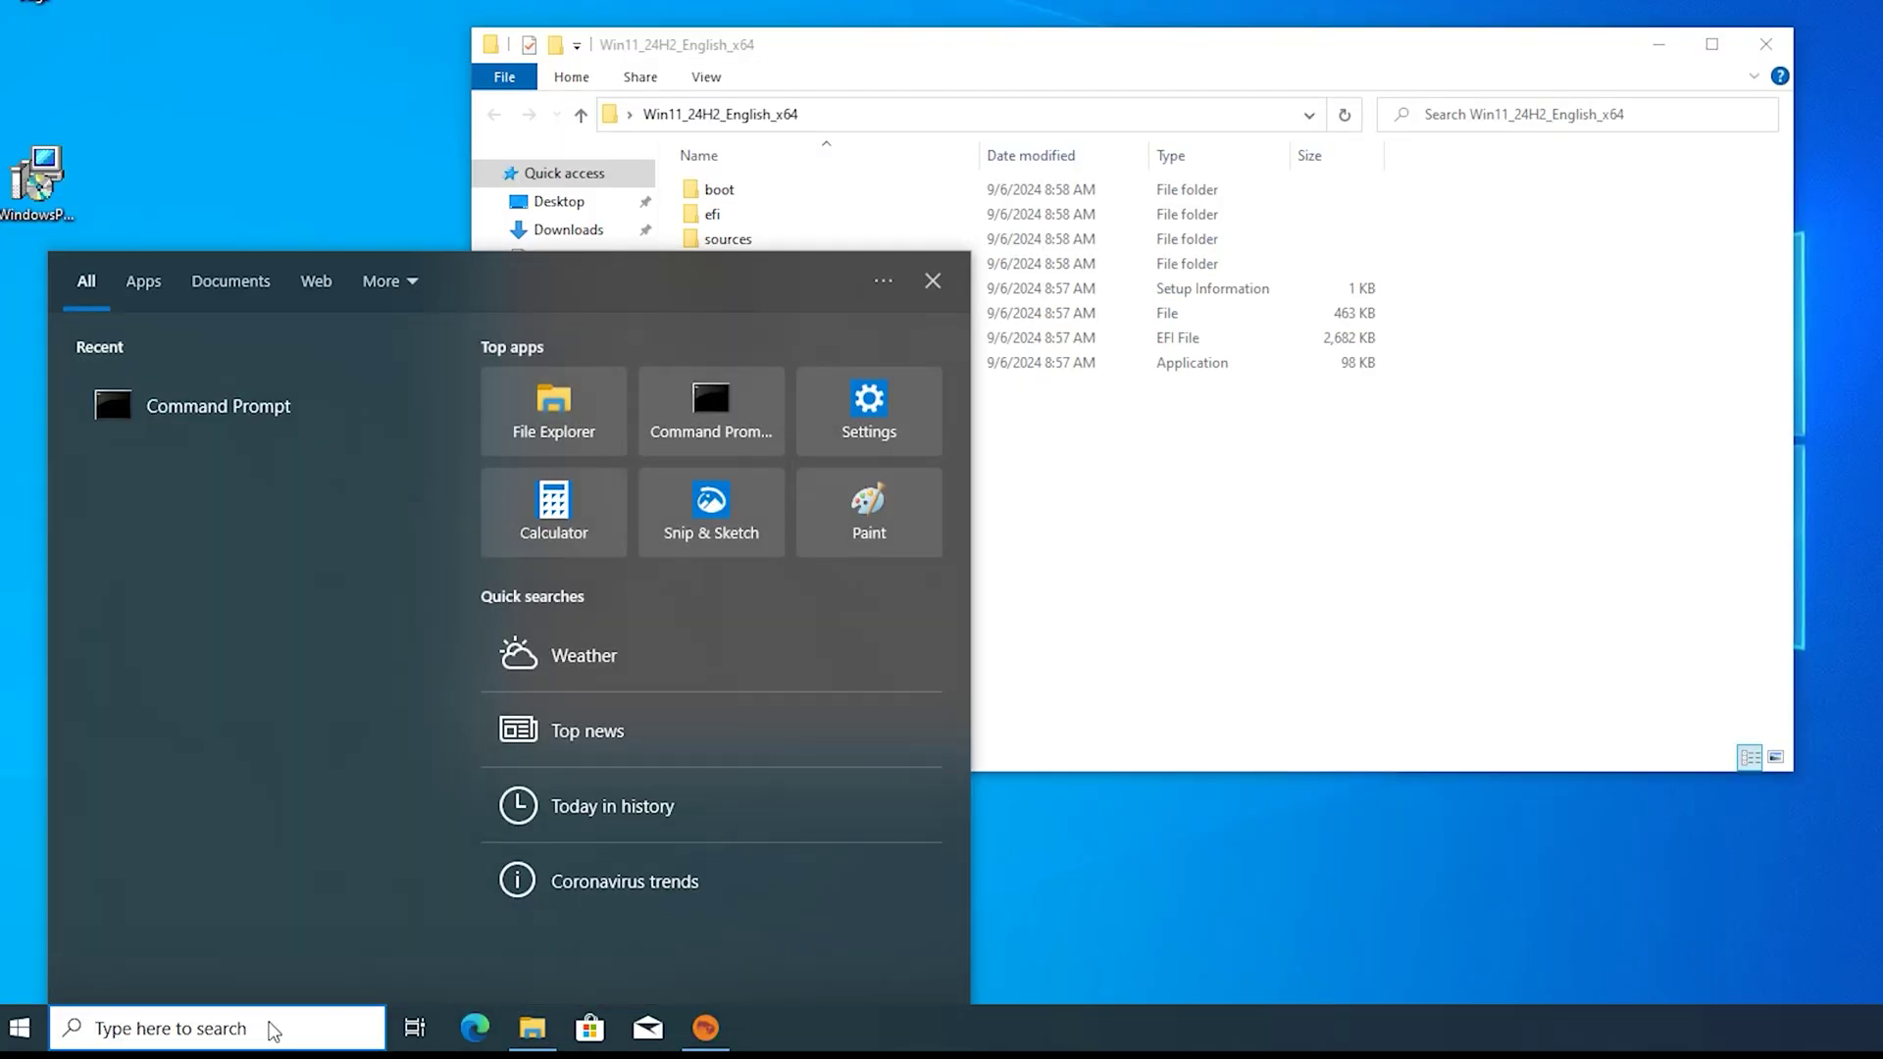
{"action": "type", "text": "cmd"}
Step: Open Command Prompt and cd into the pasted Win11_24H2_English_x64 folder path
{"action": "key", "text": "Return"}
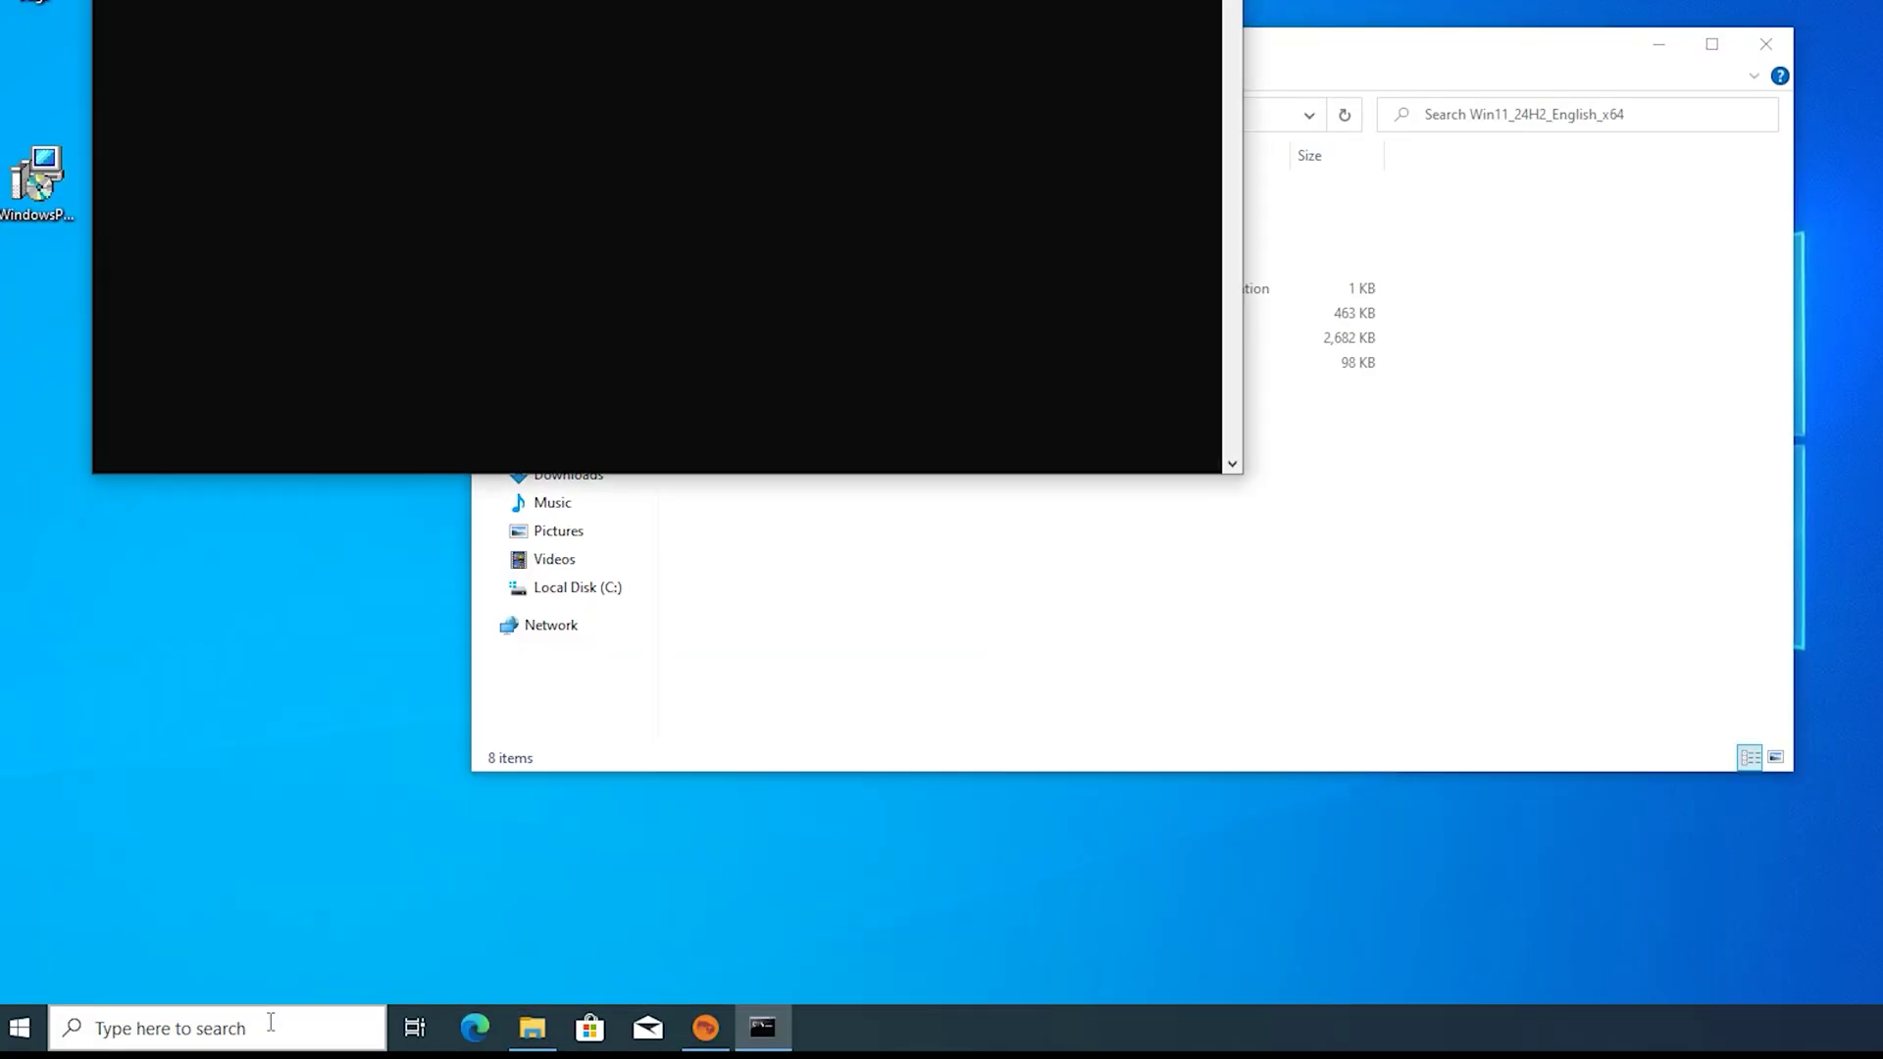
{"action": "left_click", "coordinate": [1766, 44]}
{"action": "type", "text": "cd"}
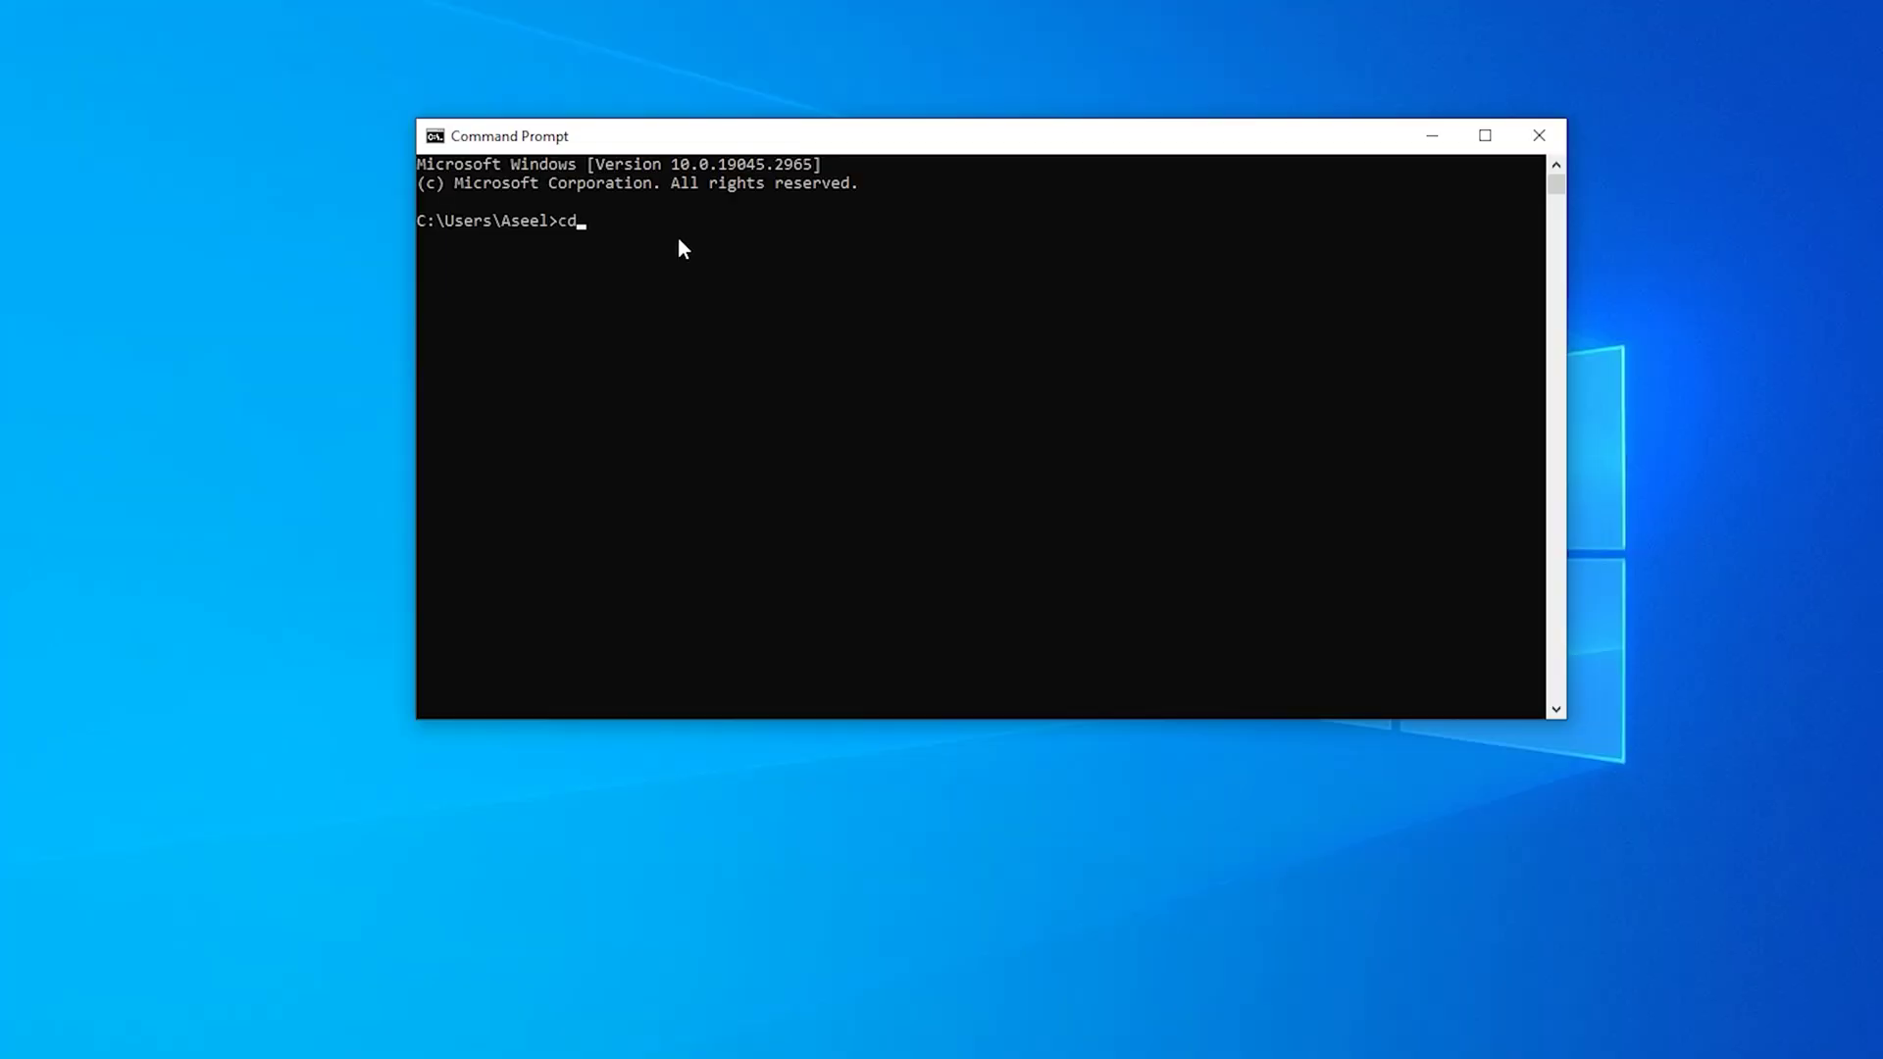
{"action": "type", "text": "C:\\Users\\Aseel\\Desktop\\Win11_24H2_English_x64"}
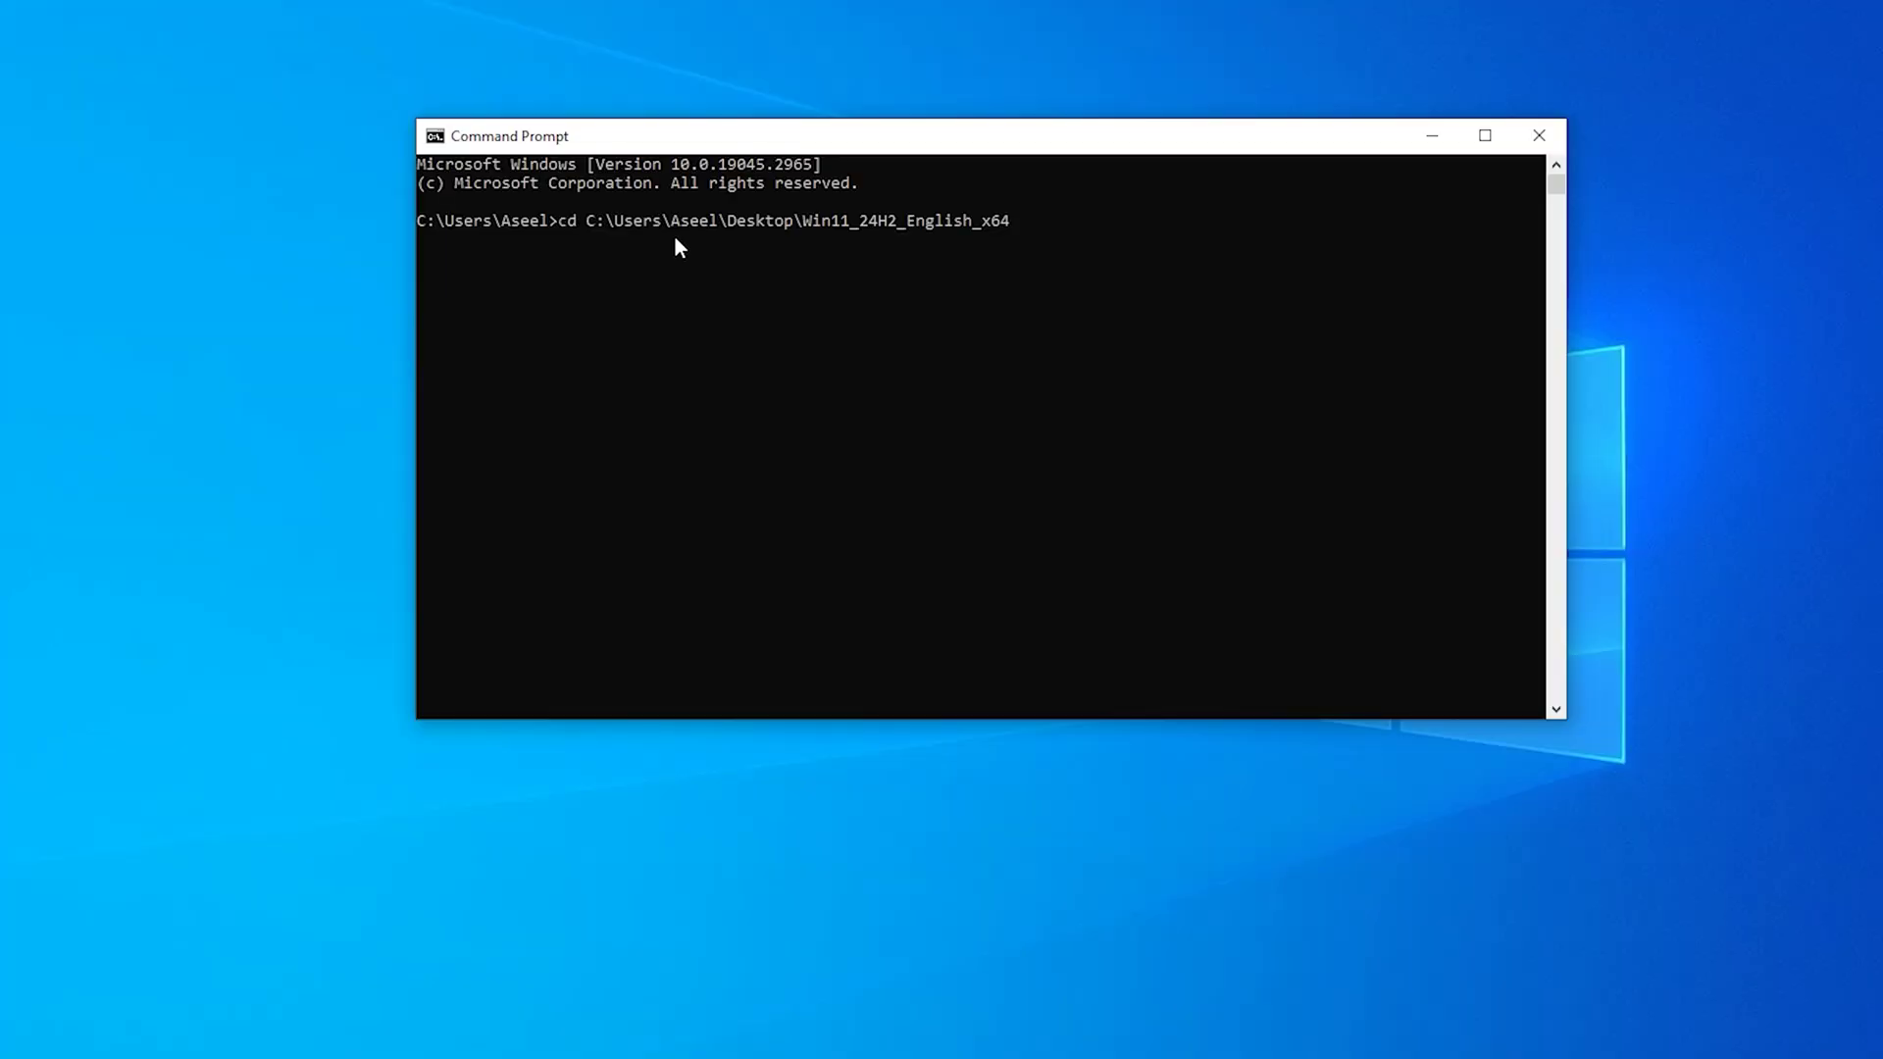
{"action": "key", "text": "BackSpace"}
{"action": "key", "text": "BackSpace"}
{"action": "key", "text": "BackSpace"}
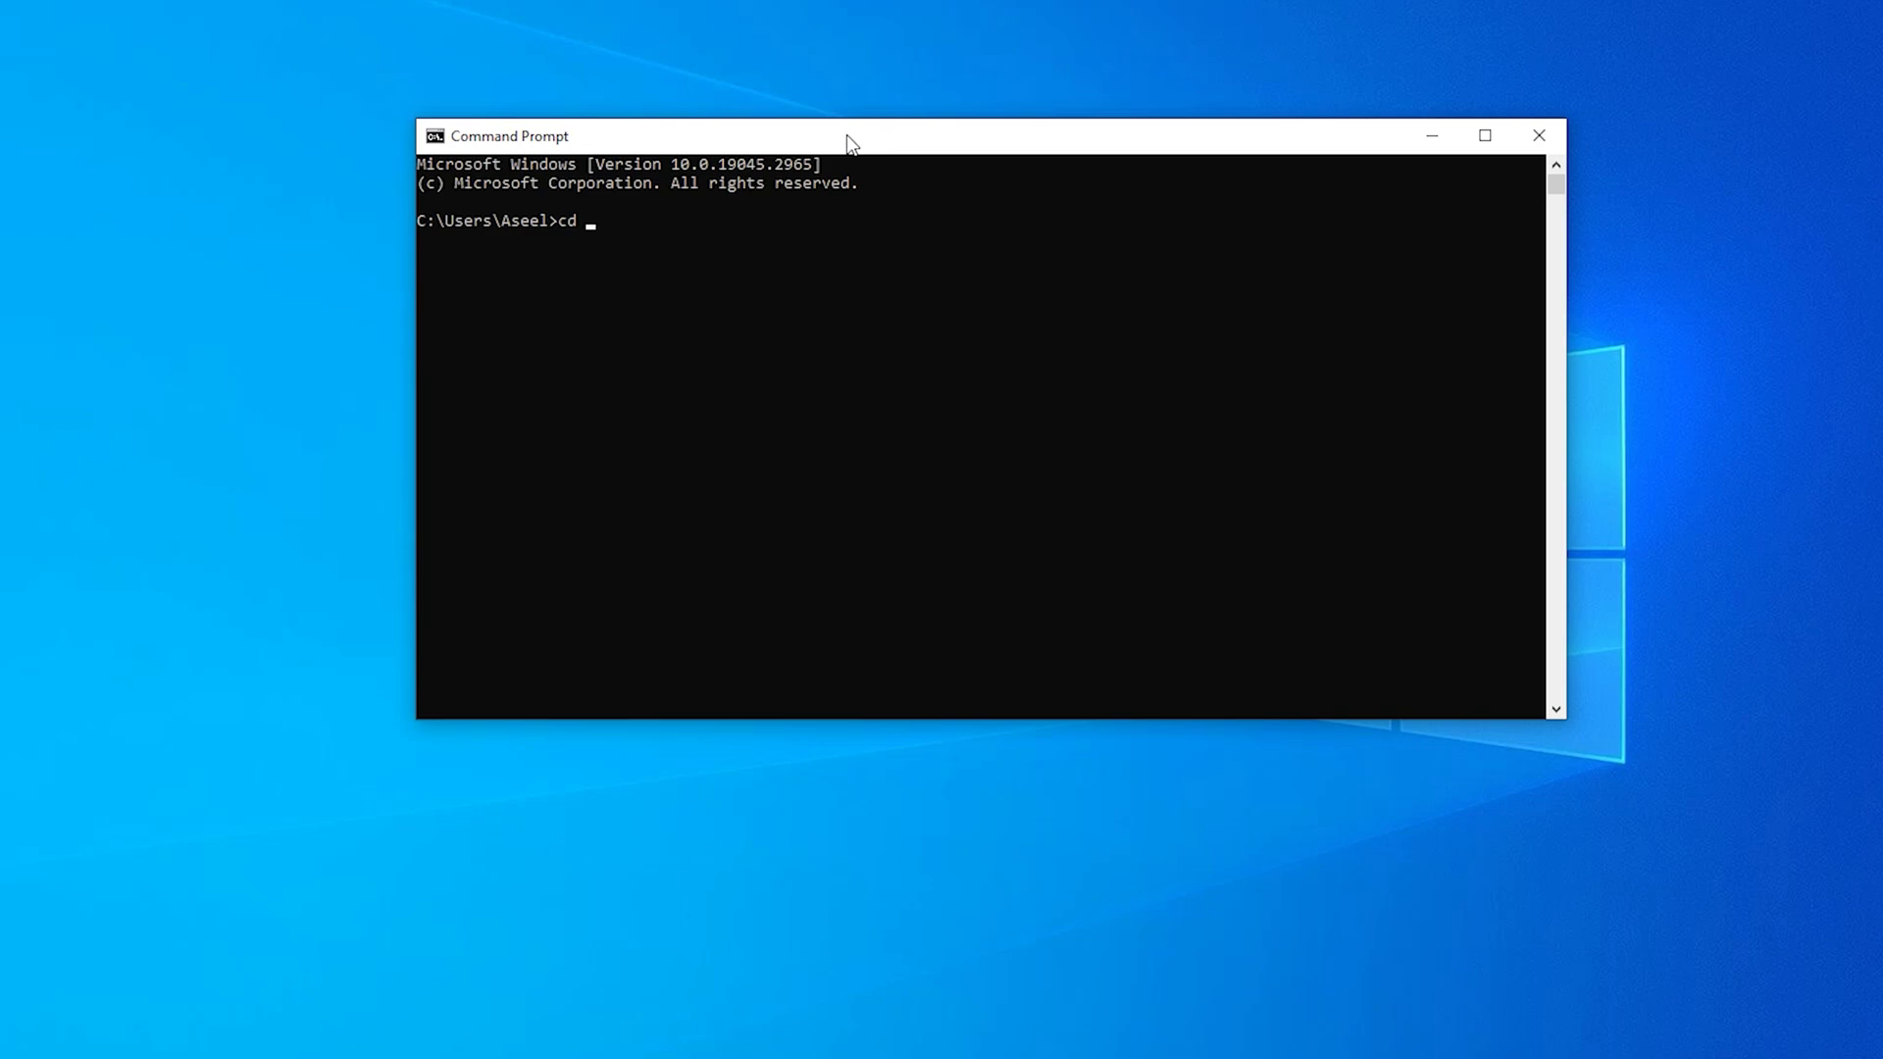
{"action": "right_click", "coordinate": [847, 141]}
{"action": "mouse_move", "coordinate": [920, 314]}
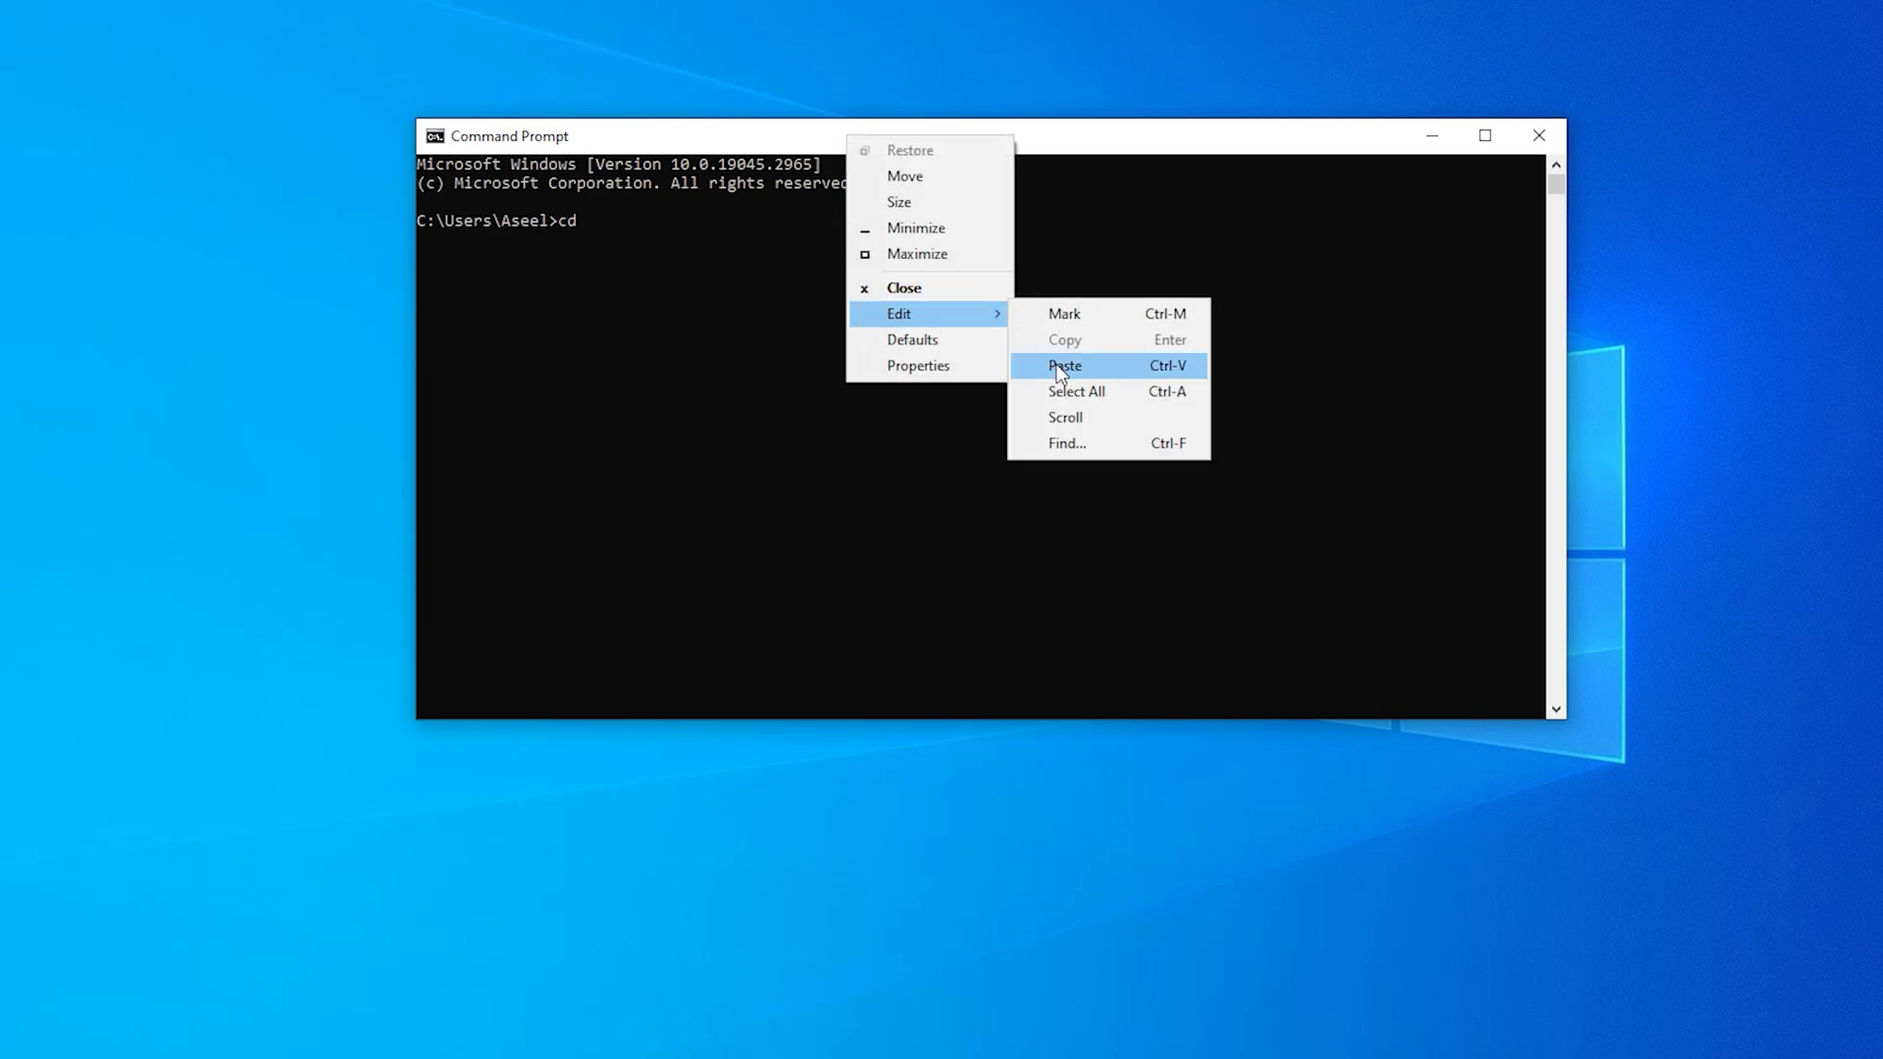
{"action": "left_click", "coordinate": [1057, 365]}
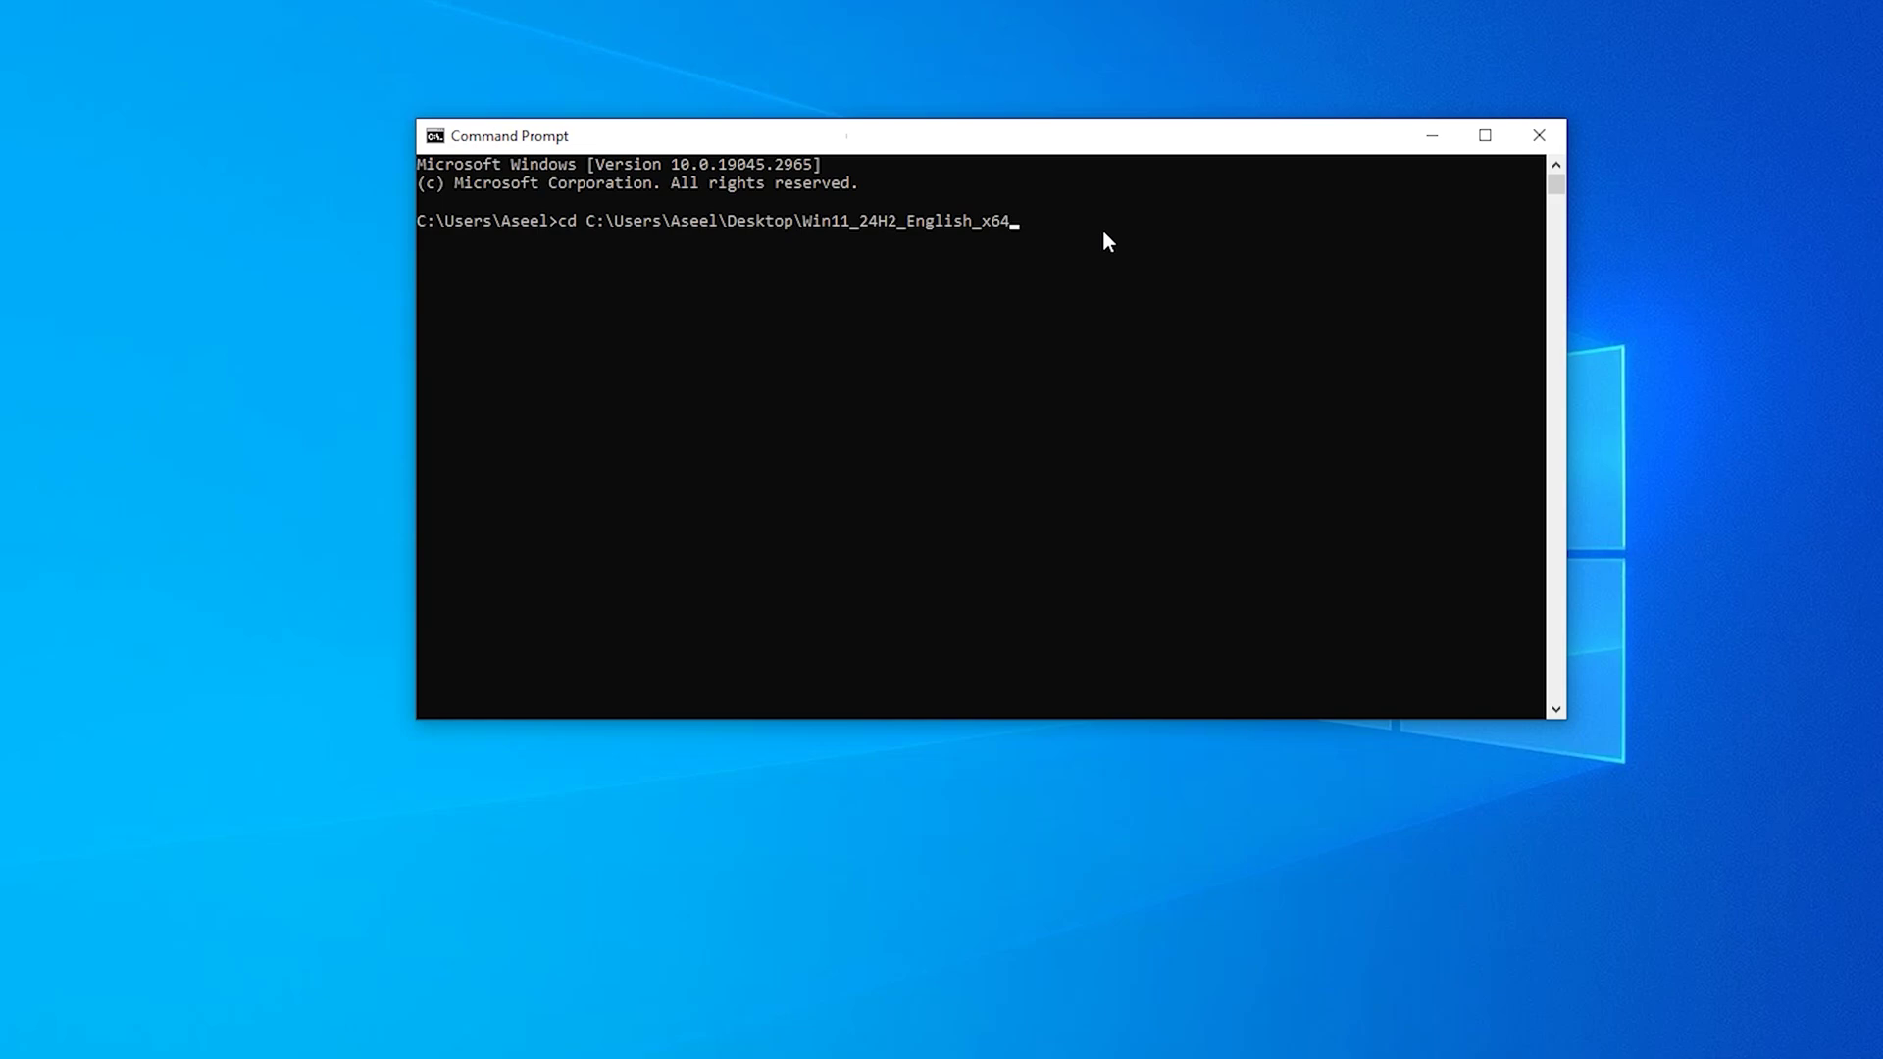
{"action": "key", "text": "Return"}
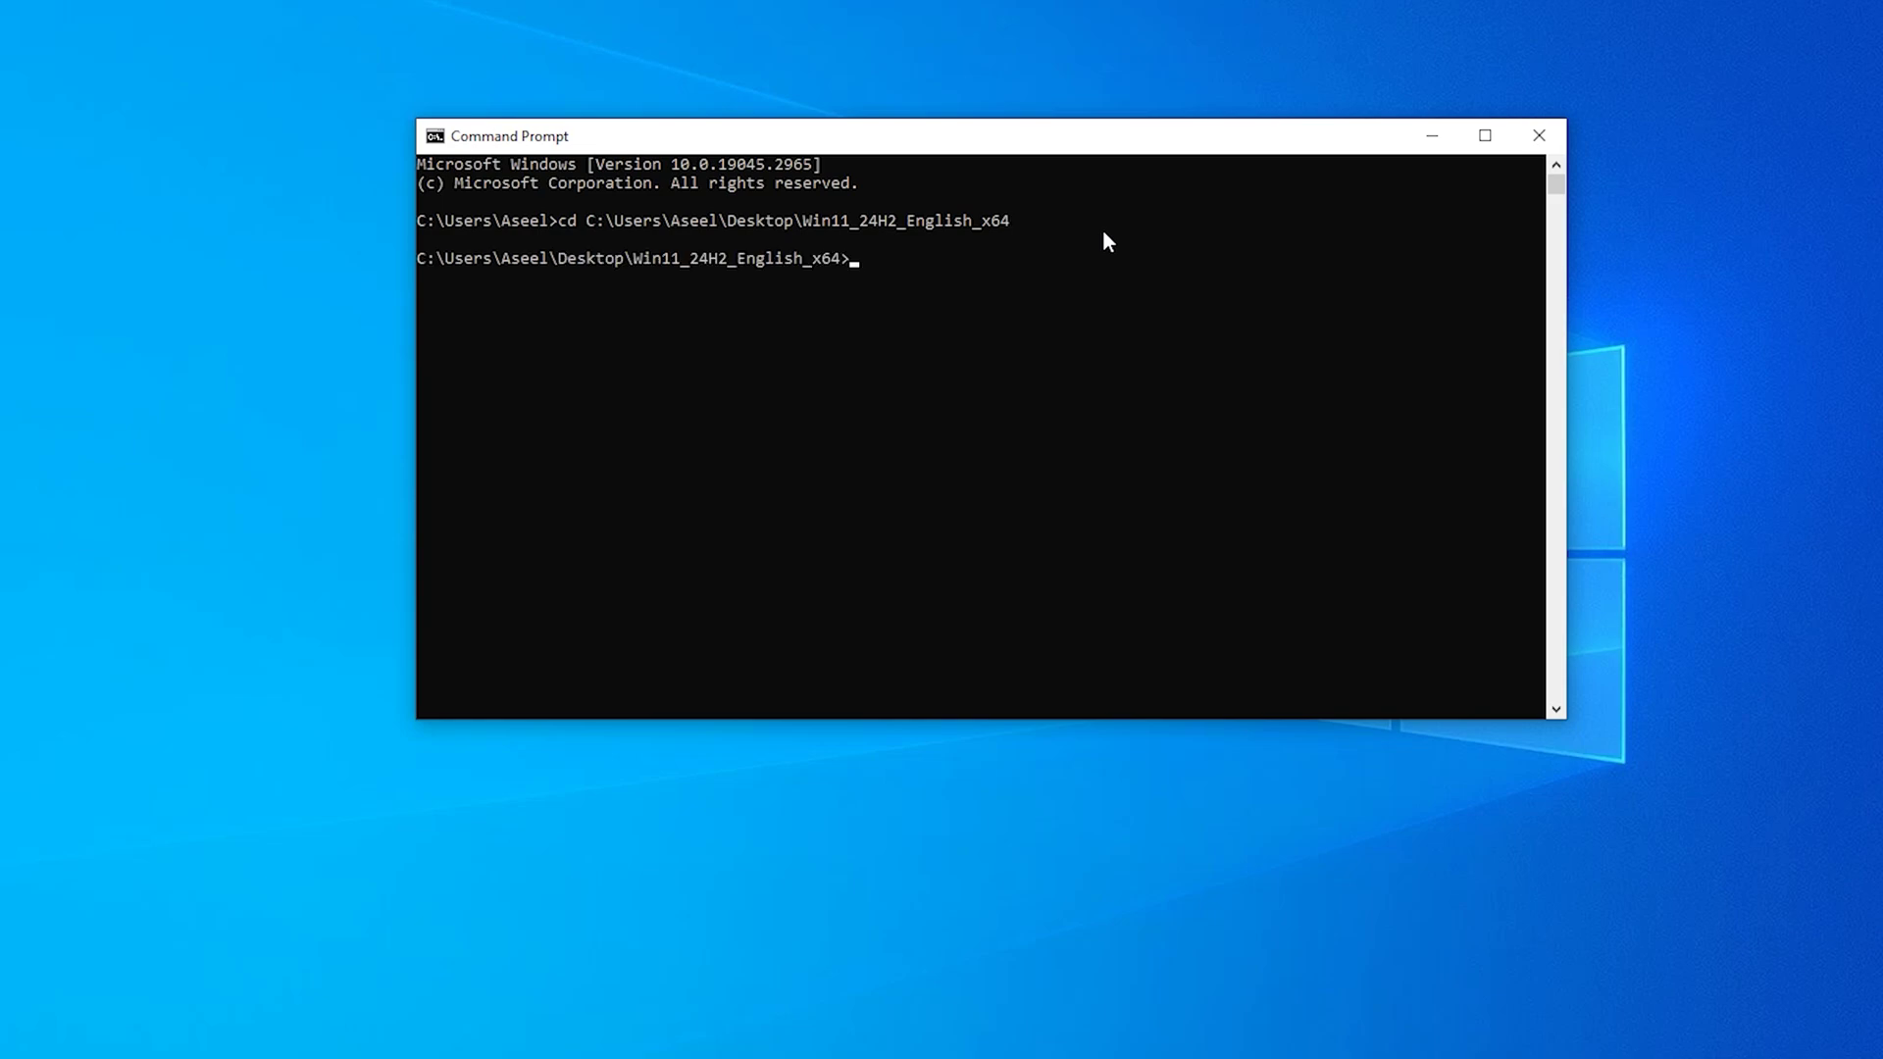
Step: List the folder's contents and change into its sources directory
{"action": "left_click", "coordinate": [871, 241]}
{"action": "type", "text": "dir"}
{"action": "key", "text": "Return"}
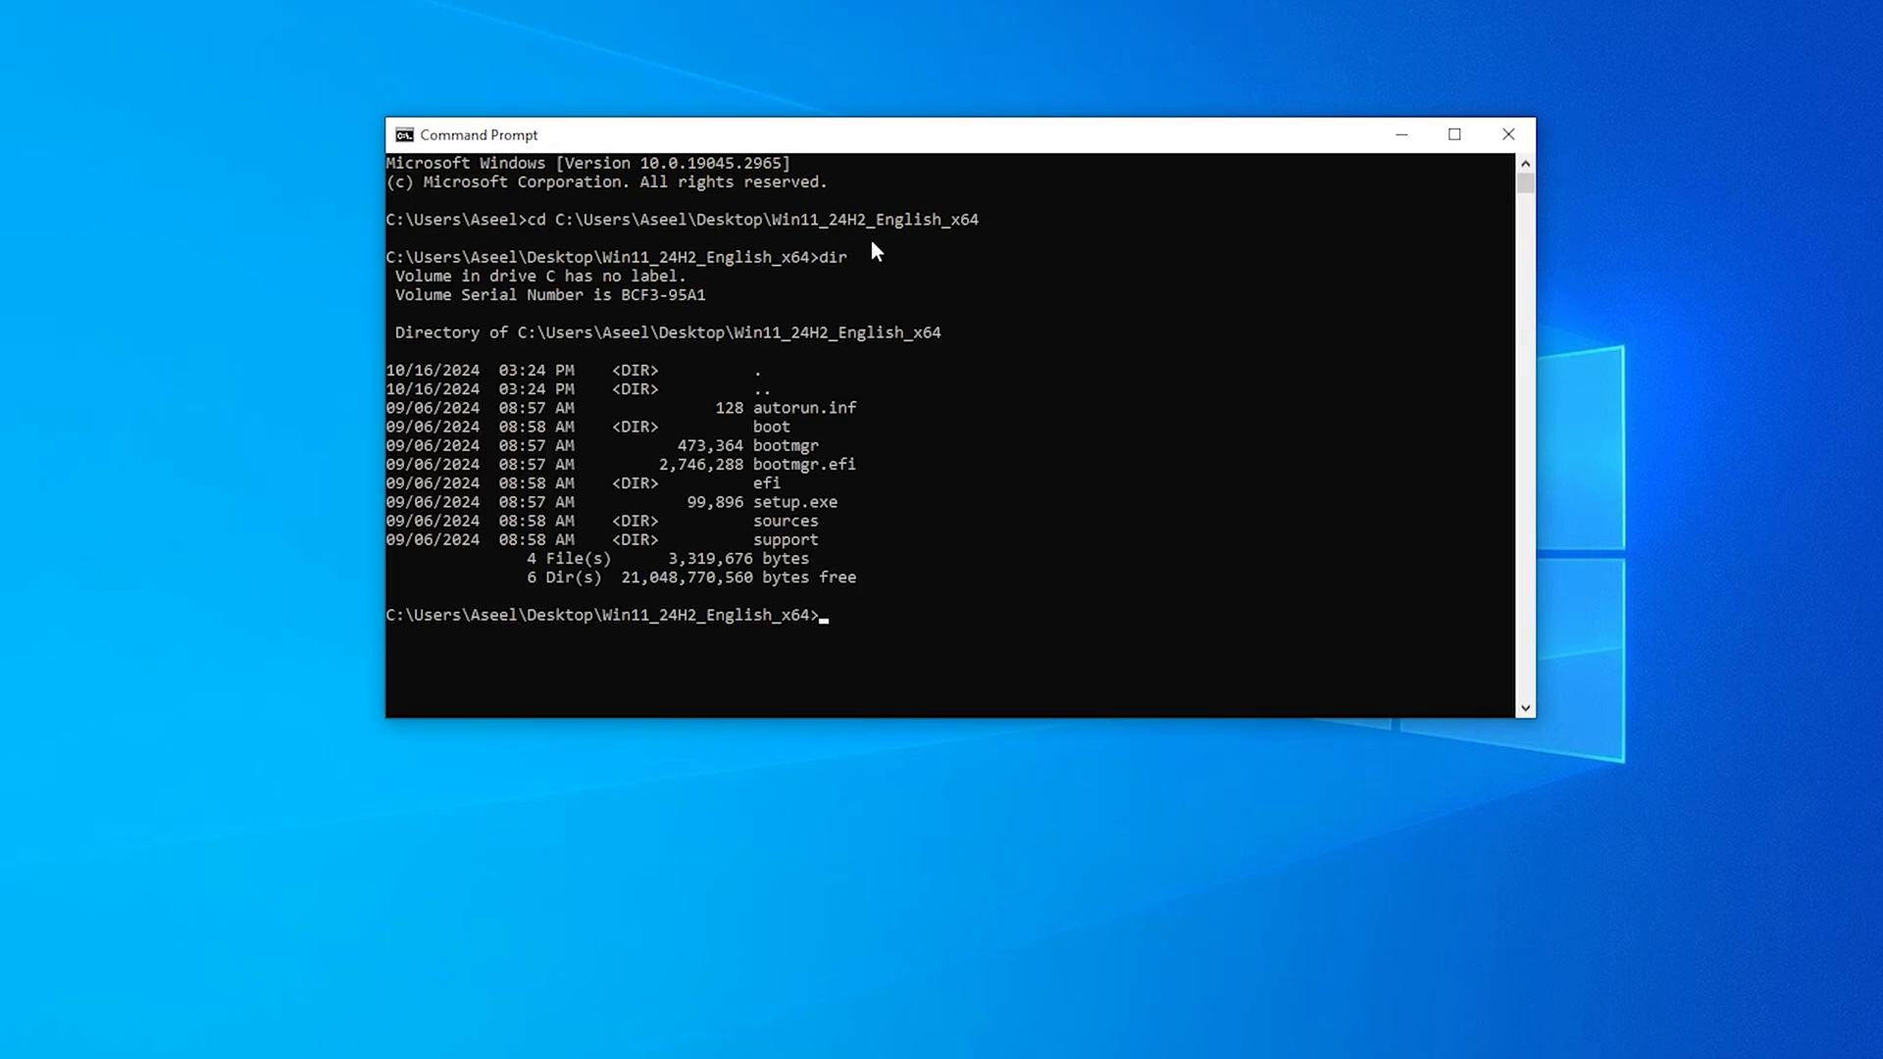
{"action": "left_click_drag", "start_coordinate": [822, 526], "coordinate": [782, 527]}
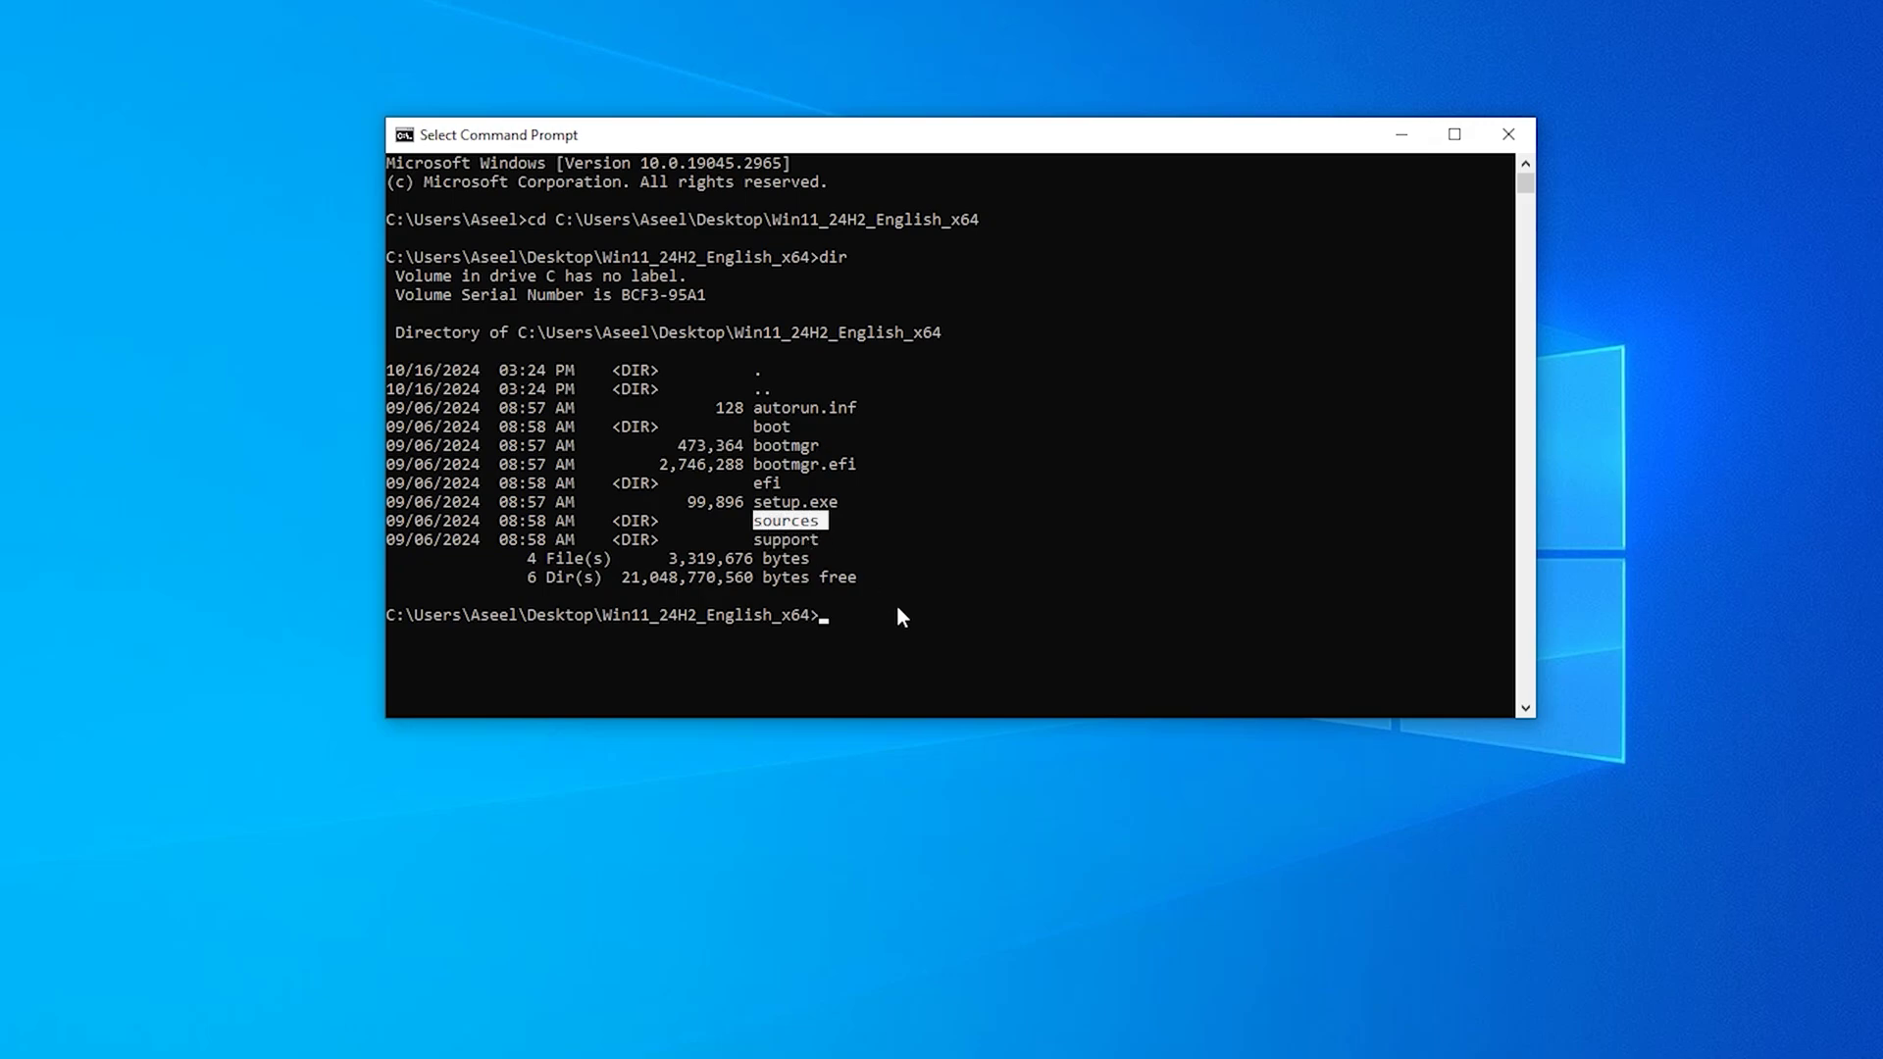
{"action": "left_click", "coordinate": [873, 618]}
{"action": "type", "text": "cd "}
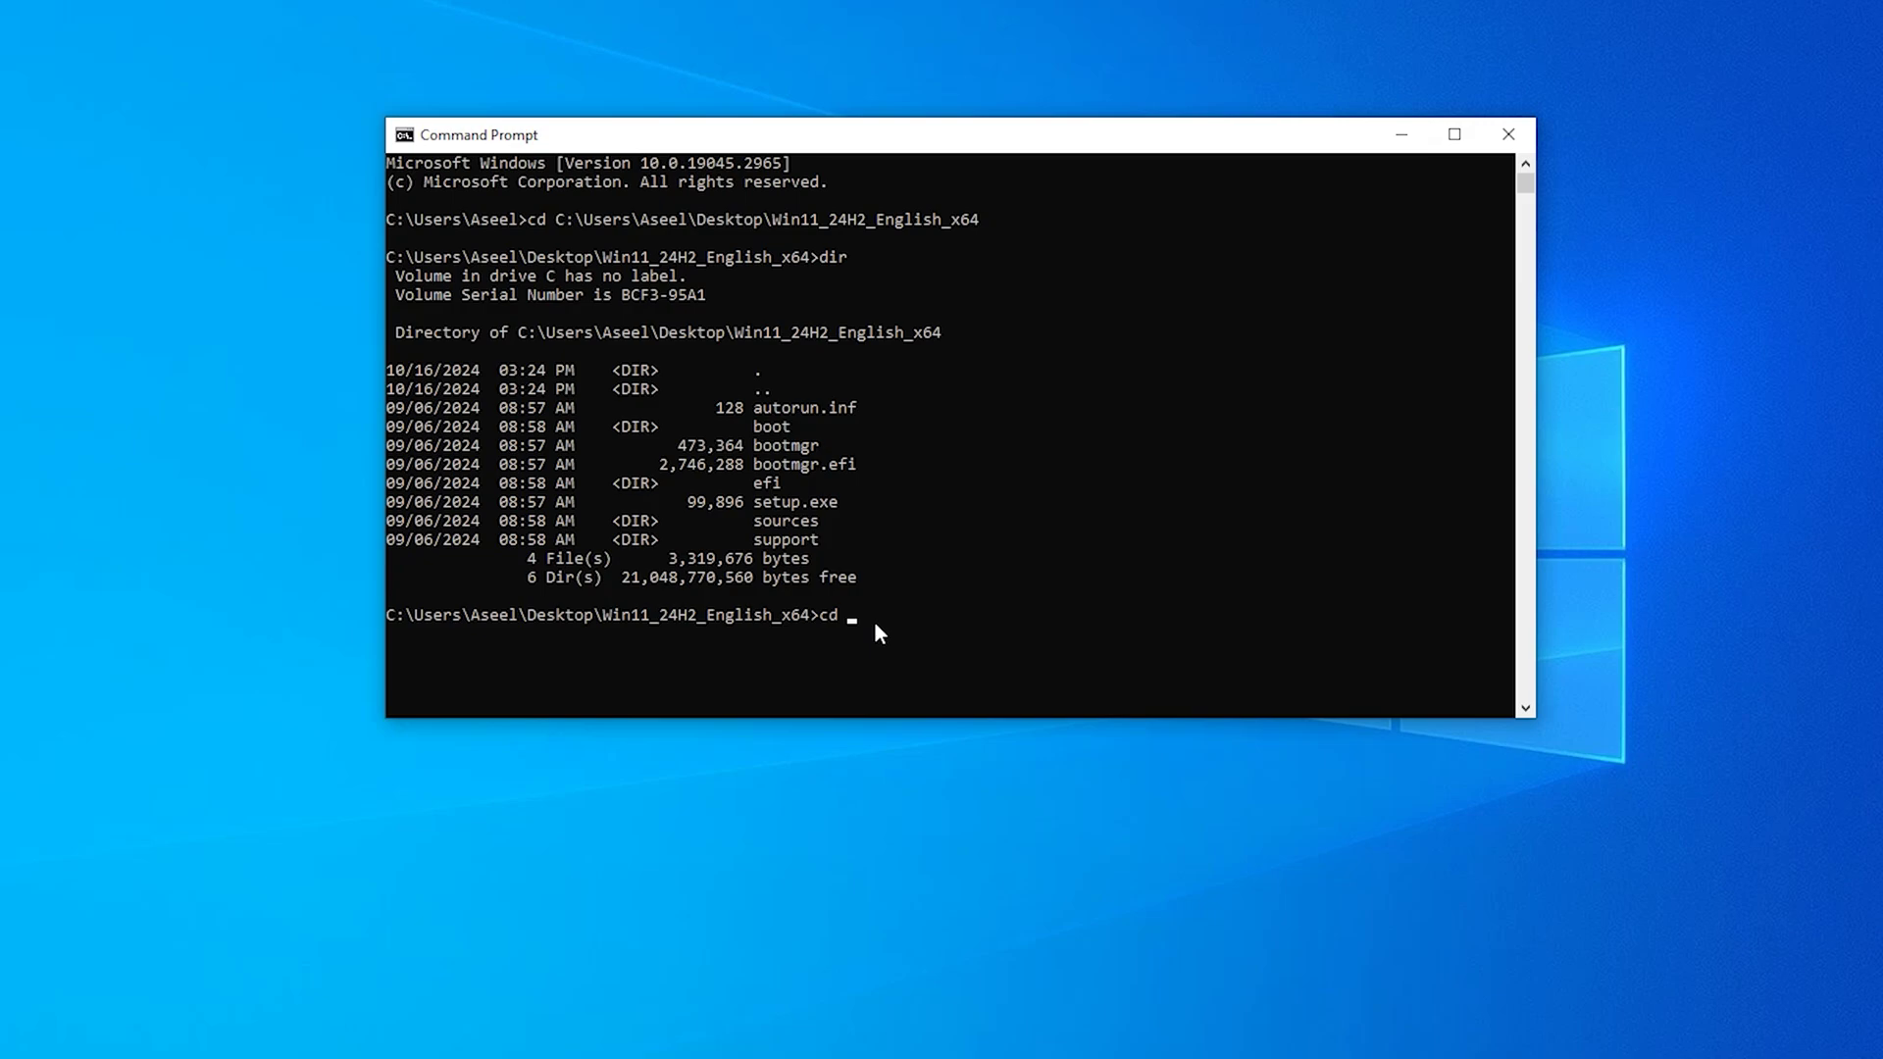
{"action": "type", "text": "sour"}
{"action": "type", "text": "ces"}
{"action": "left_click_drag", "start_coordinate": [830, 523], "coordinate": [763, 528]}
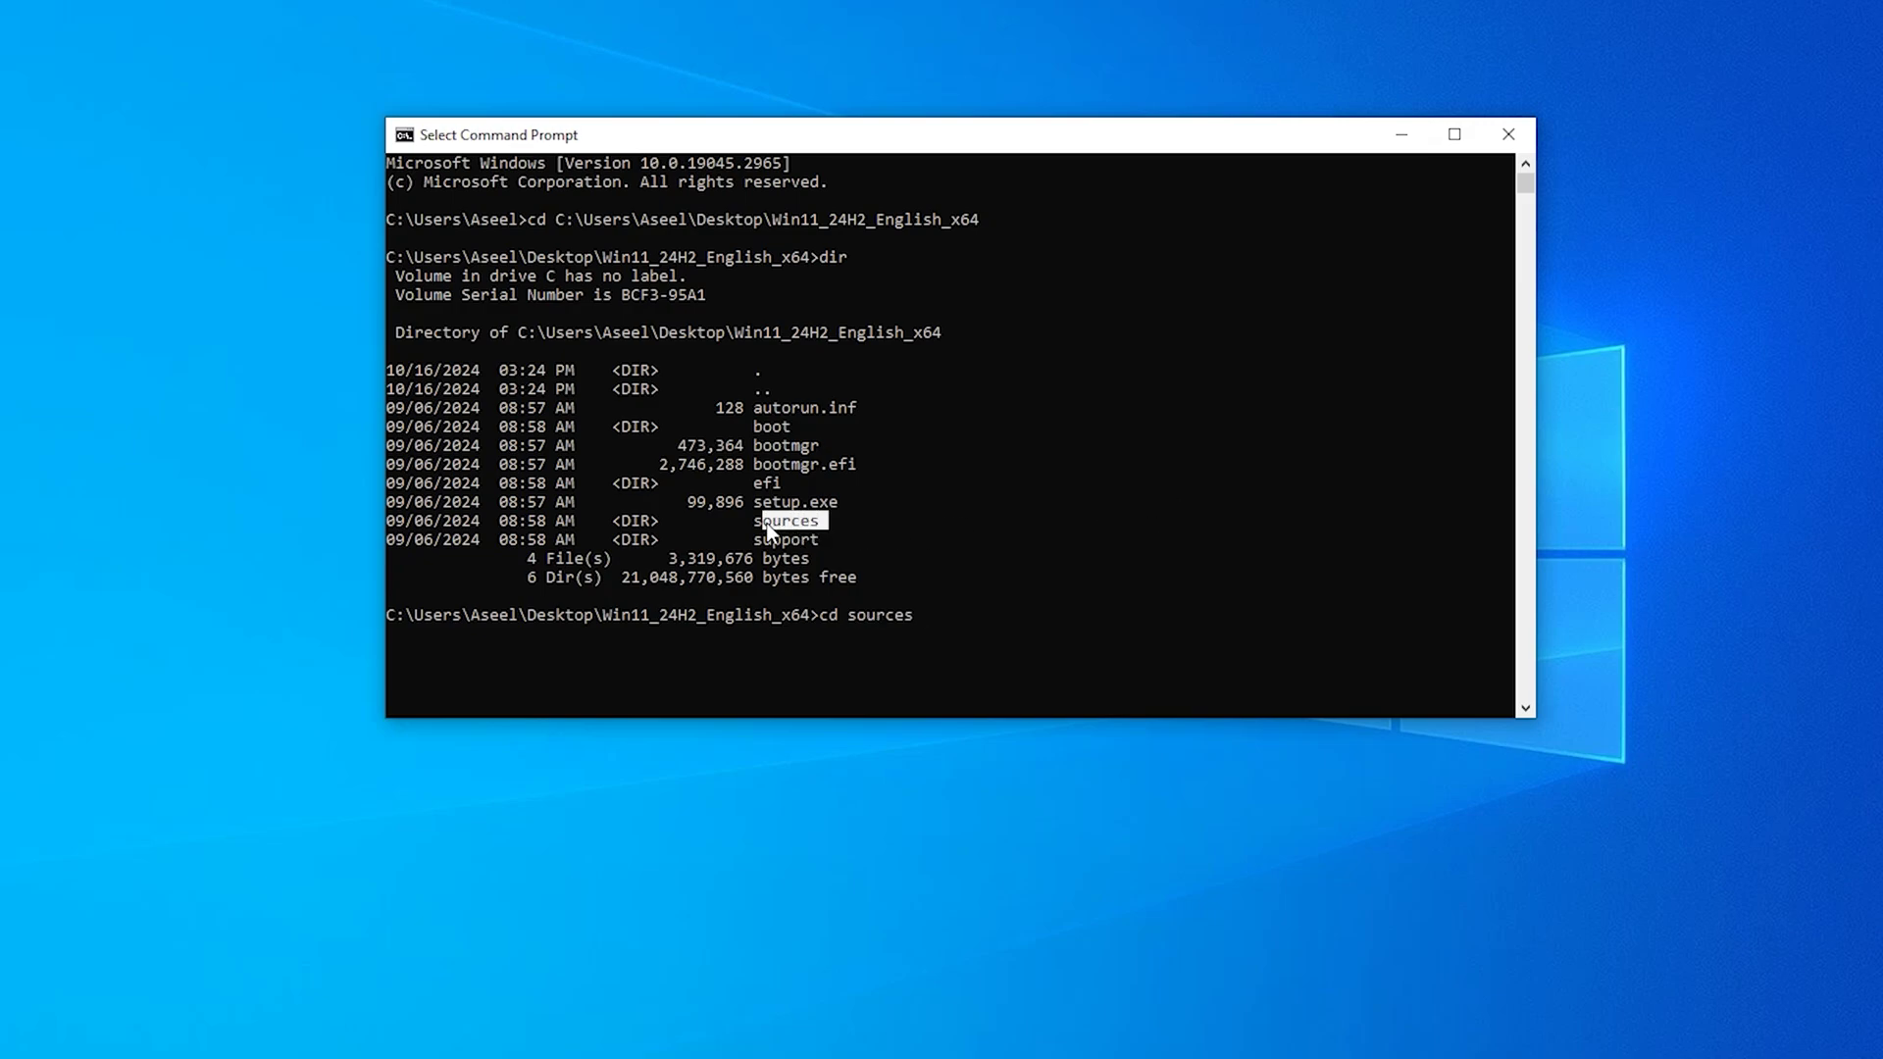
{"action": "left_click", "coordinate": [975, 620]}
{"action": "key", "text": "Escape"}
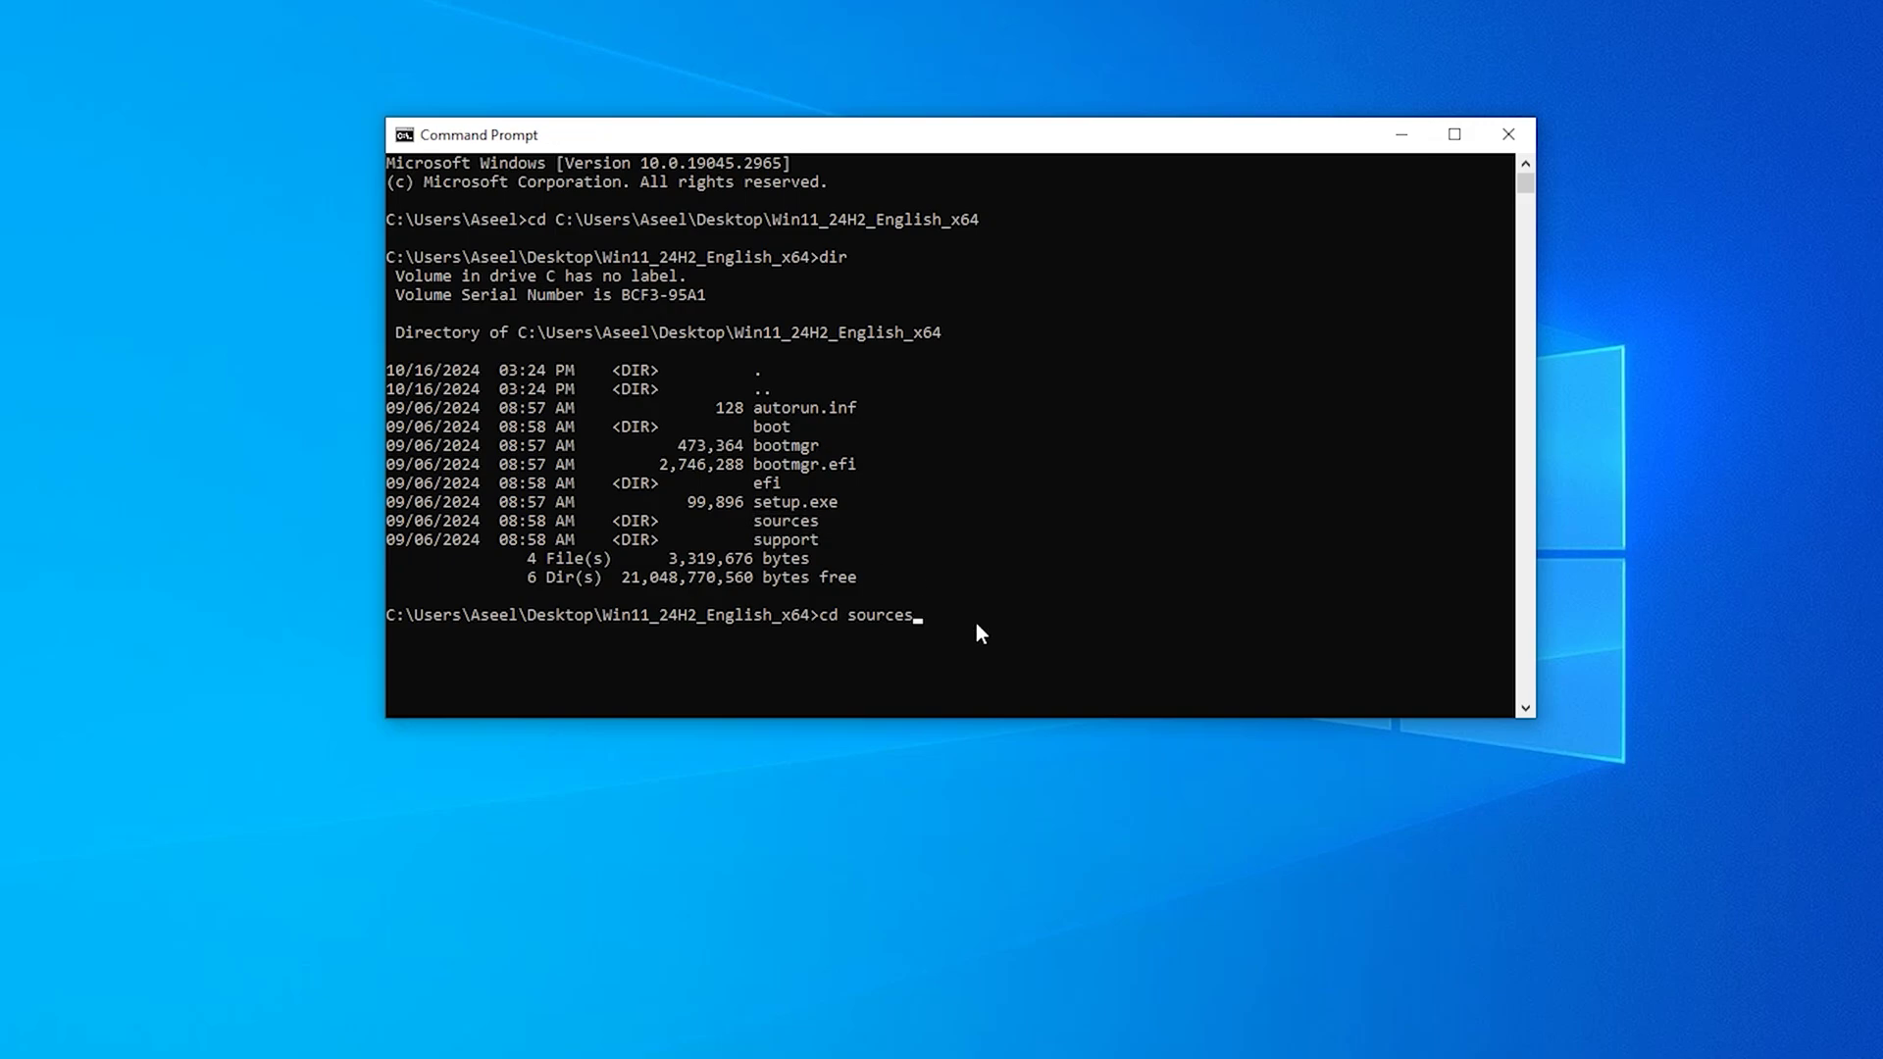
{"action": "left_click", "coordinate": [976, 621]}
{"action": "key", "text": "Escape"}
{"action": "key", "text": "Return"}
{"action": "type", "text": "di"}
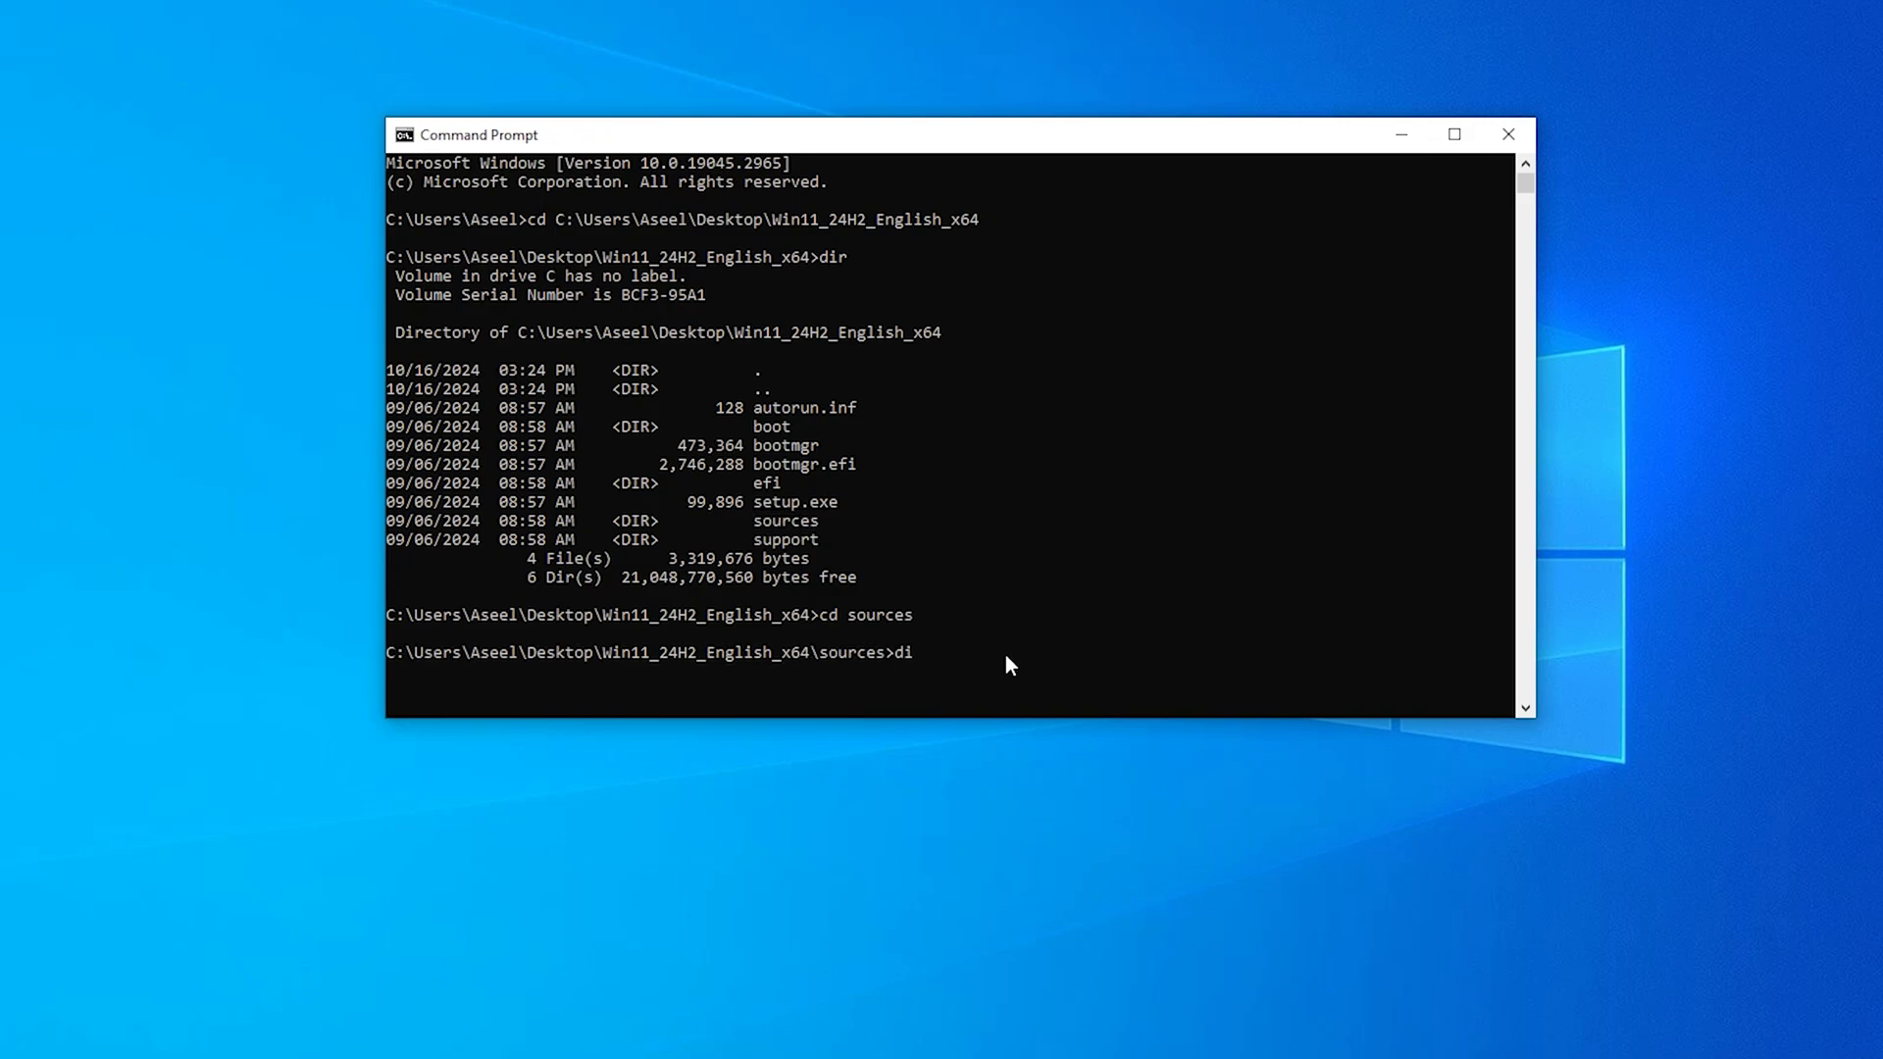
{"action": "type", "text": "r"}
Step: List the sources folder and run 'setupprep.exe /product server'
{"action": "key", "text": "Return"}
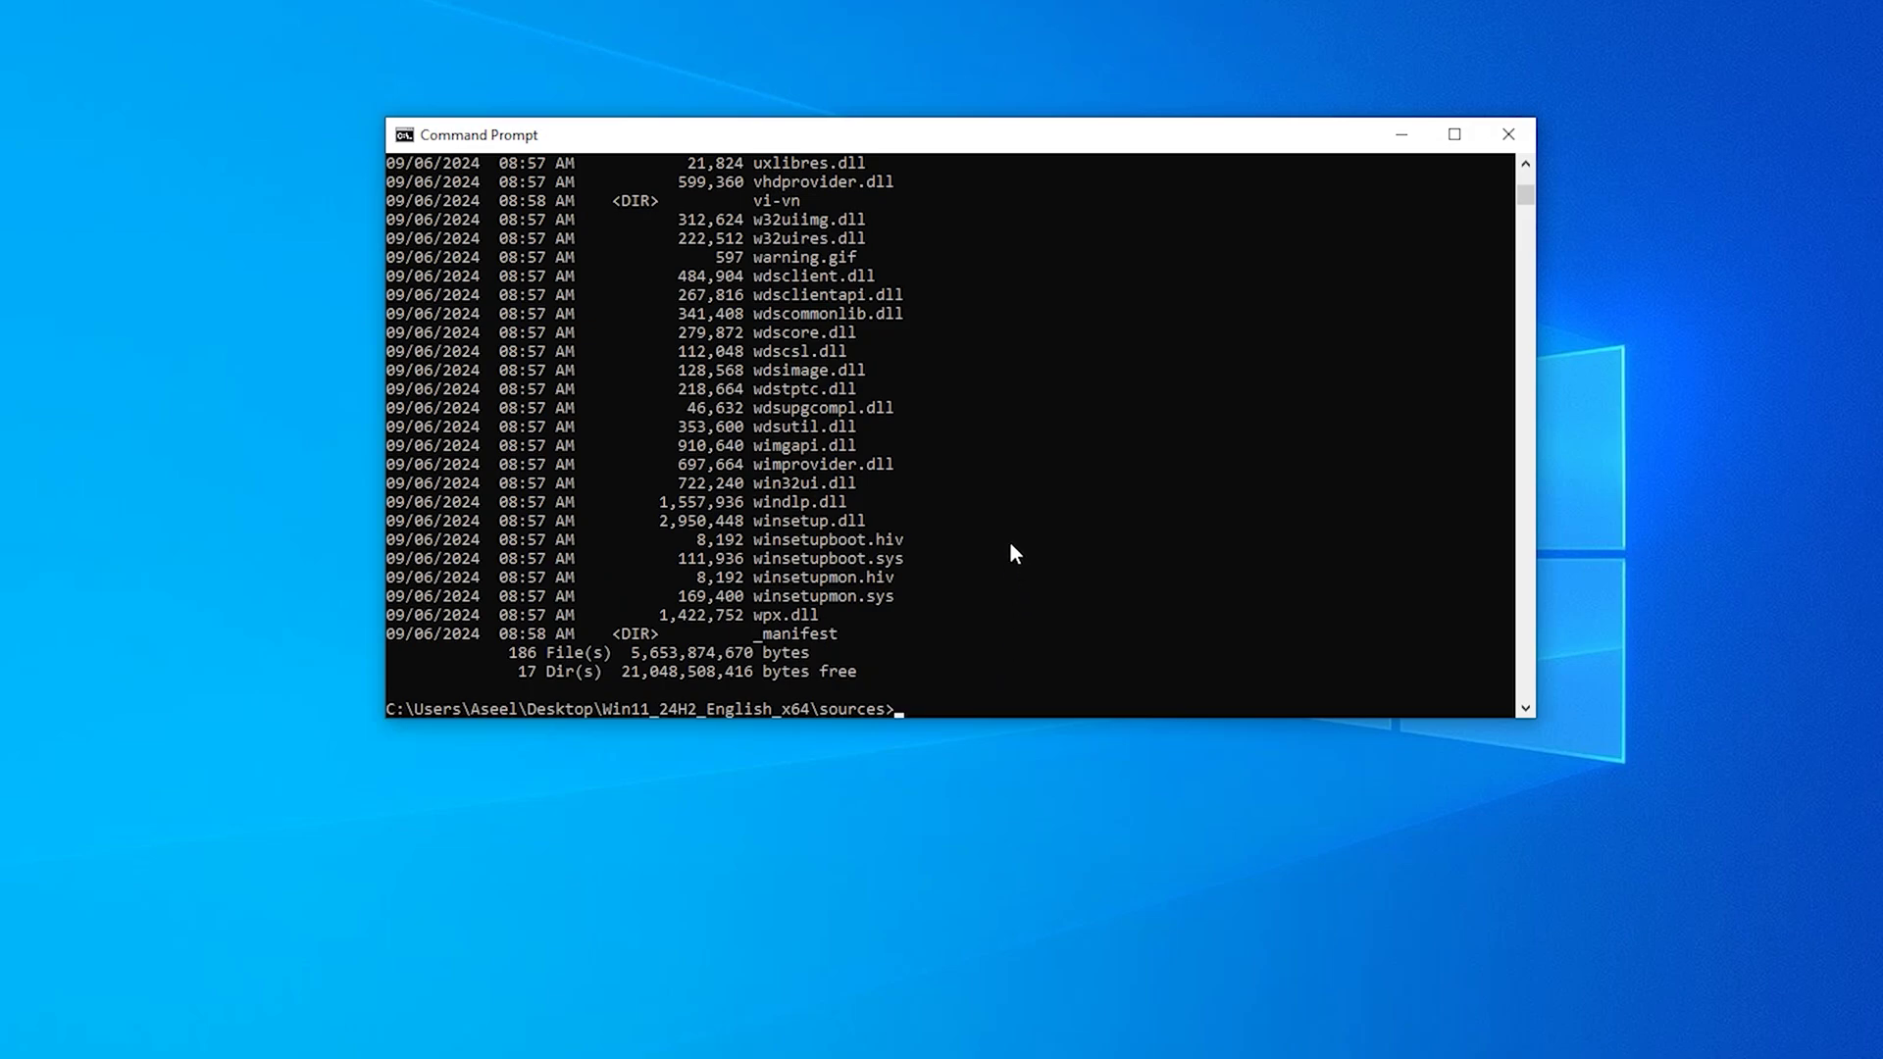
{"action": "scroll", "coordinate": [1013, 550], "scroll_direction": "up", "scroll_amount": 15}
{"action": "left_click_drag", "start_coordinate": [890, 521], "coordinate": [823, 519]}
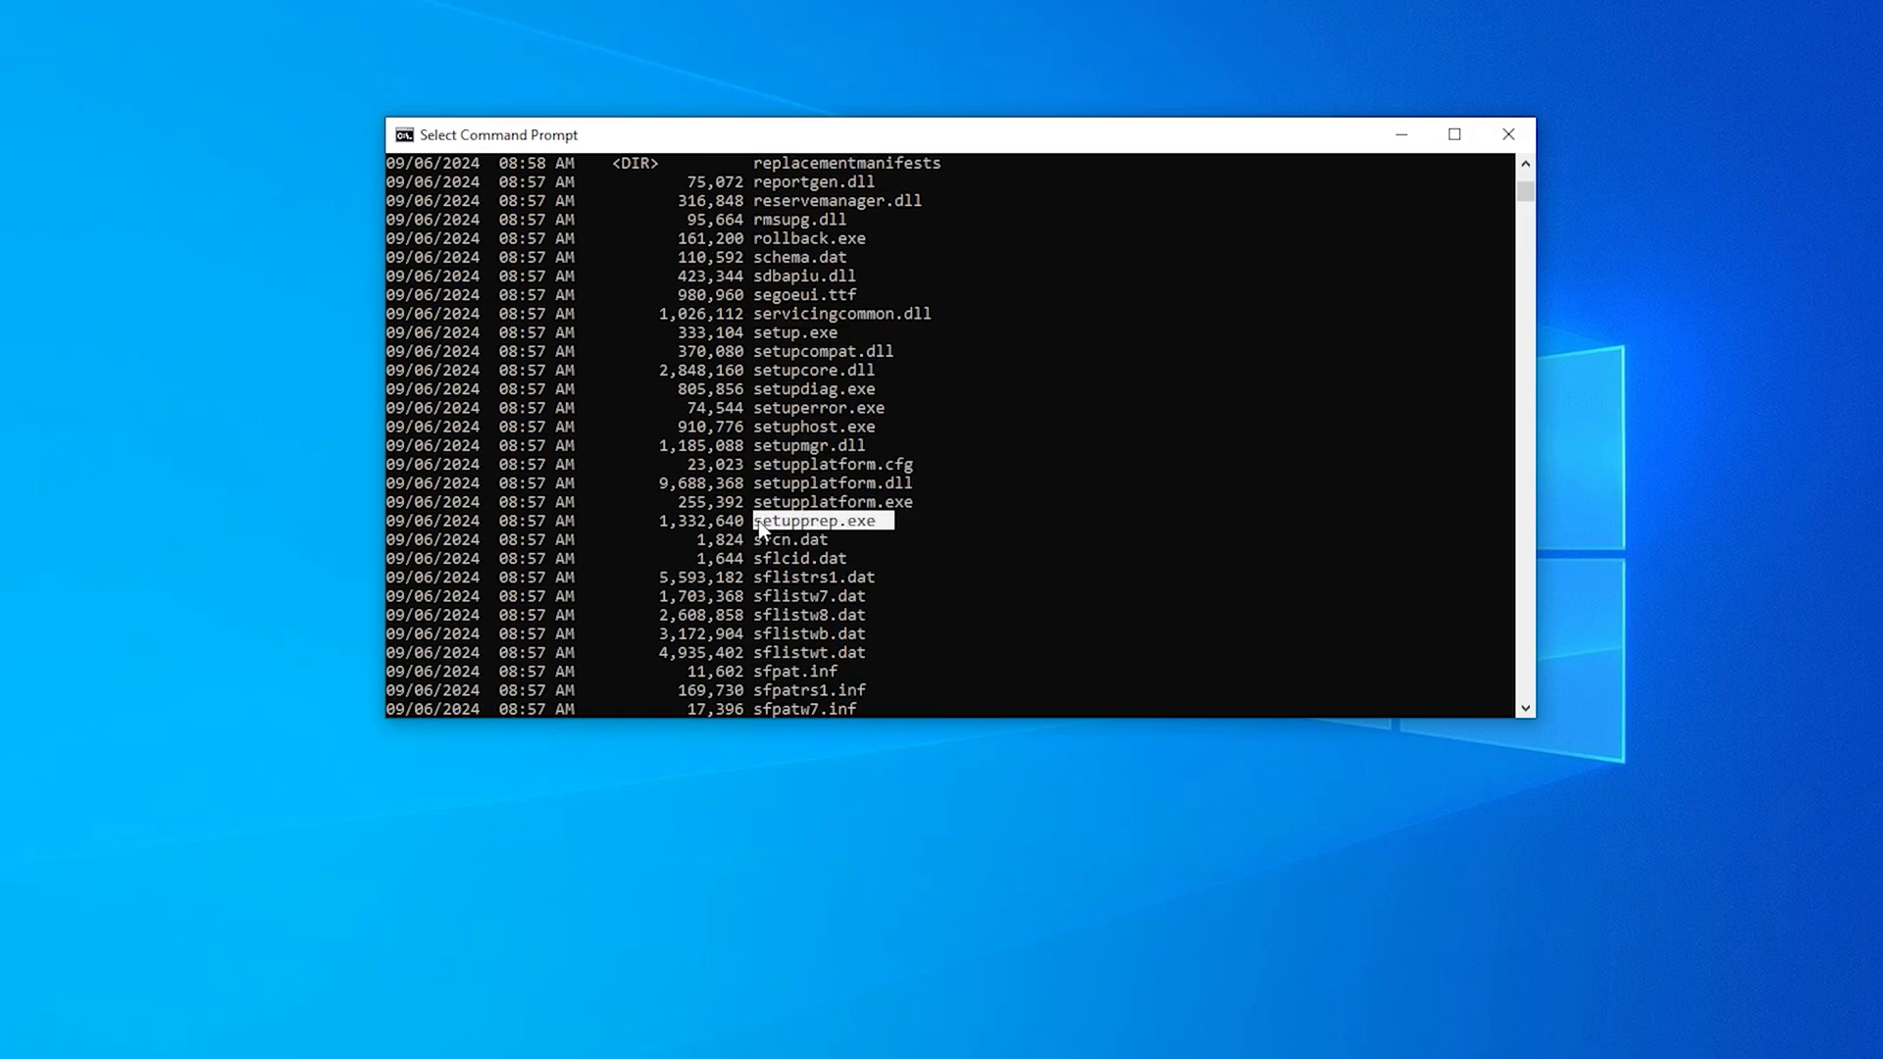
{"action": "scroll", "coordinate": [956, 471], "scroll_direction": "down", "scroll_amount": 3}
{"action": "scroll", "coordinate": [973, 439], "scroll_direction": "down", "scroll_amount": 5}
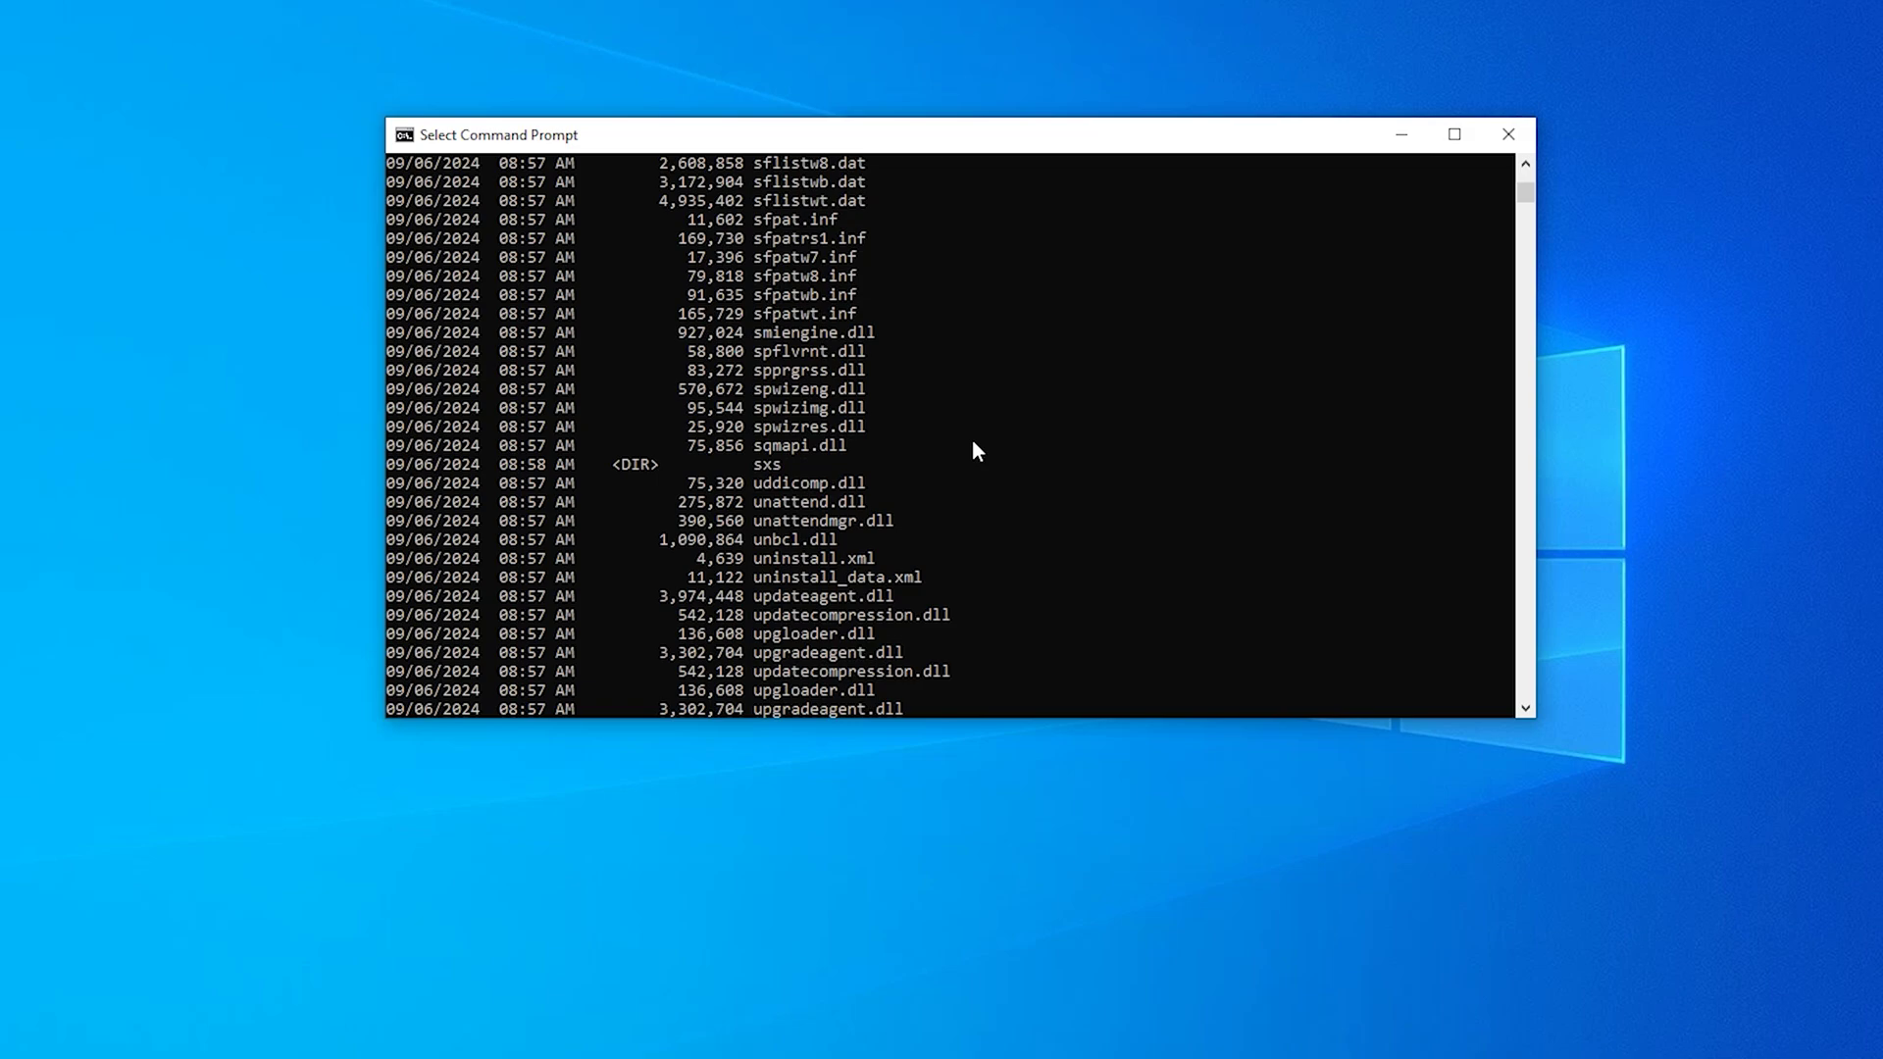
{"action": "scroll", "coordinate": [973, 438], "scroll_direction": "down", "scroll_amount": 10}
{"action": "scroll", "coordinate": [972, 439], "scroll_direction": "down", "scroll_amount": 8}
{"action": "type", "text": "set"}
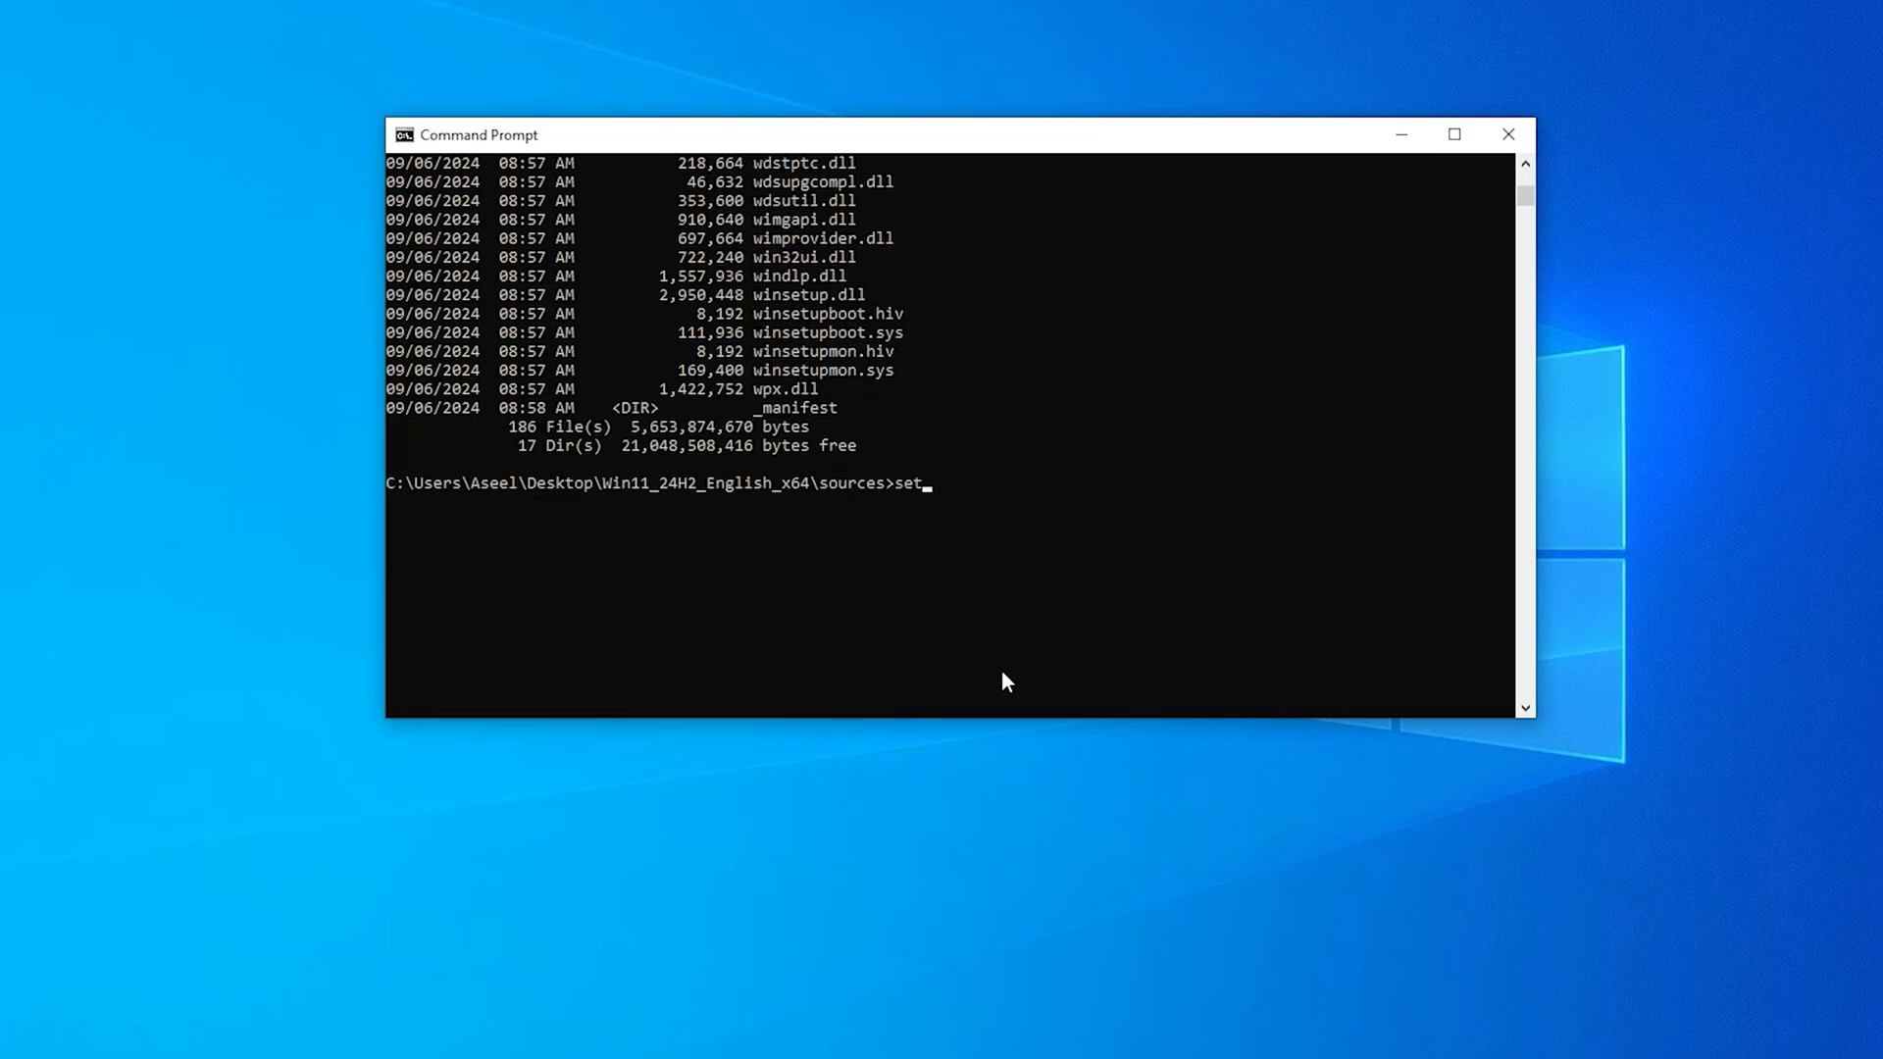
{"action": "type", "text": "uppre"}
{"action": "type", "text": "p.exe"}
{"action": "type", "text": " /"}
{"action": "type", "text": "pro"}
{"action": "type", "text": "duct ser"}
{"action": "type", "text": "ver"}
{"action": "key", "text": "Return"}
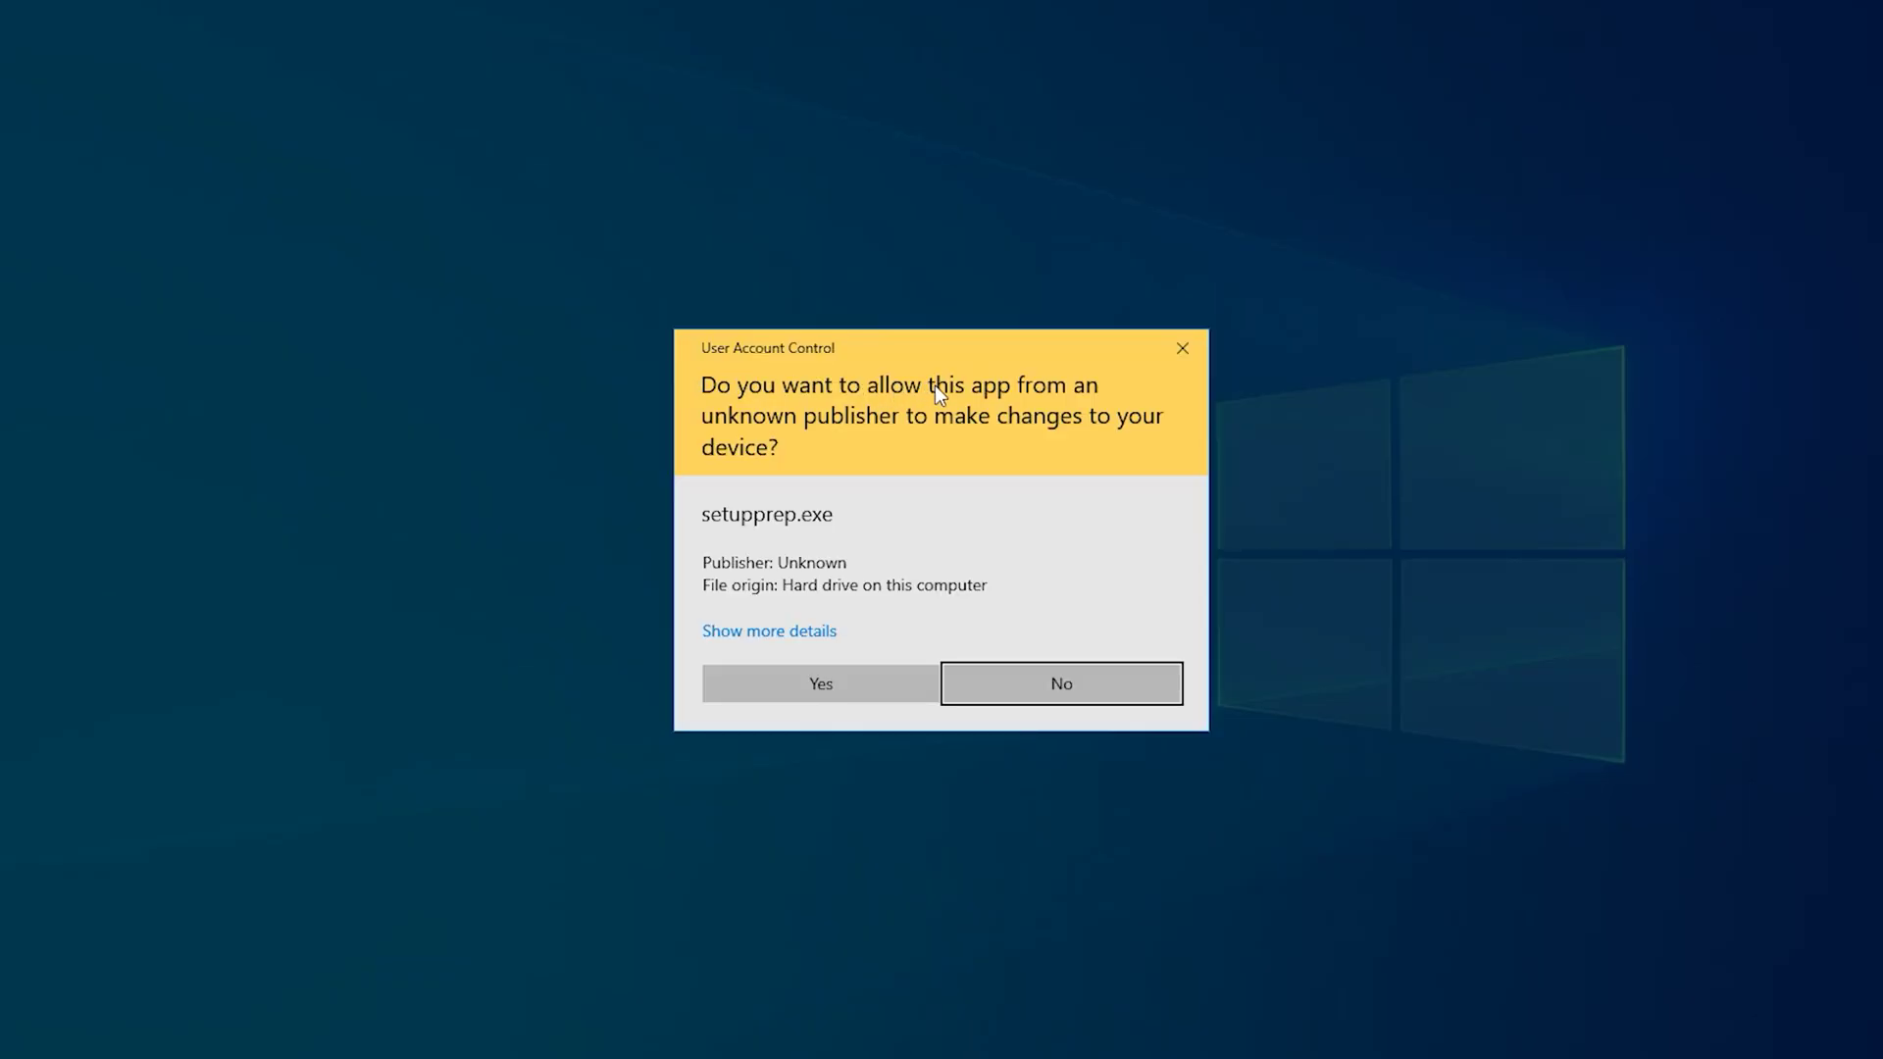
Step: Approve setupprep.exe's UAC prompt and minimize Command Prompt to reveal Windows Server Setup
{"action": "left_click", "coordinate": [830, 689]}
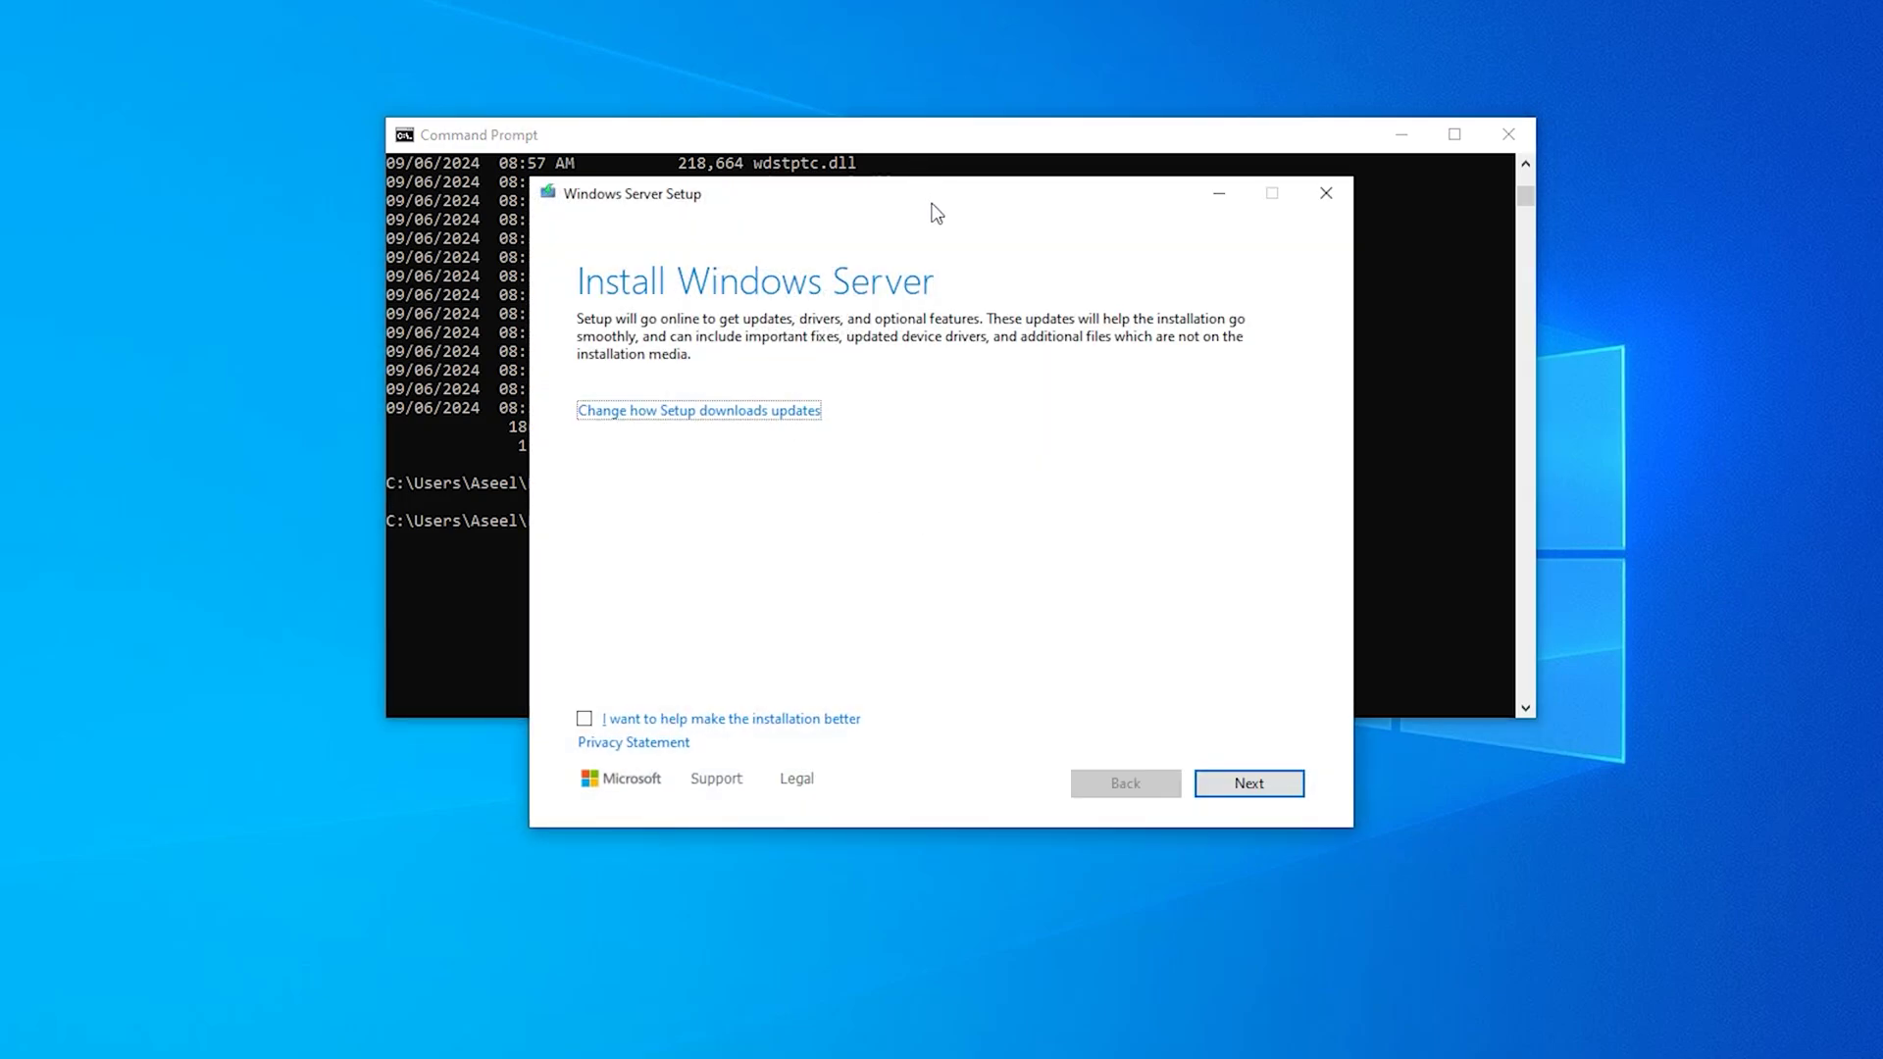
{"action": "left_click", "coordinate": [1407, 149]}
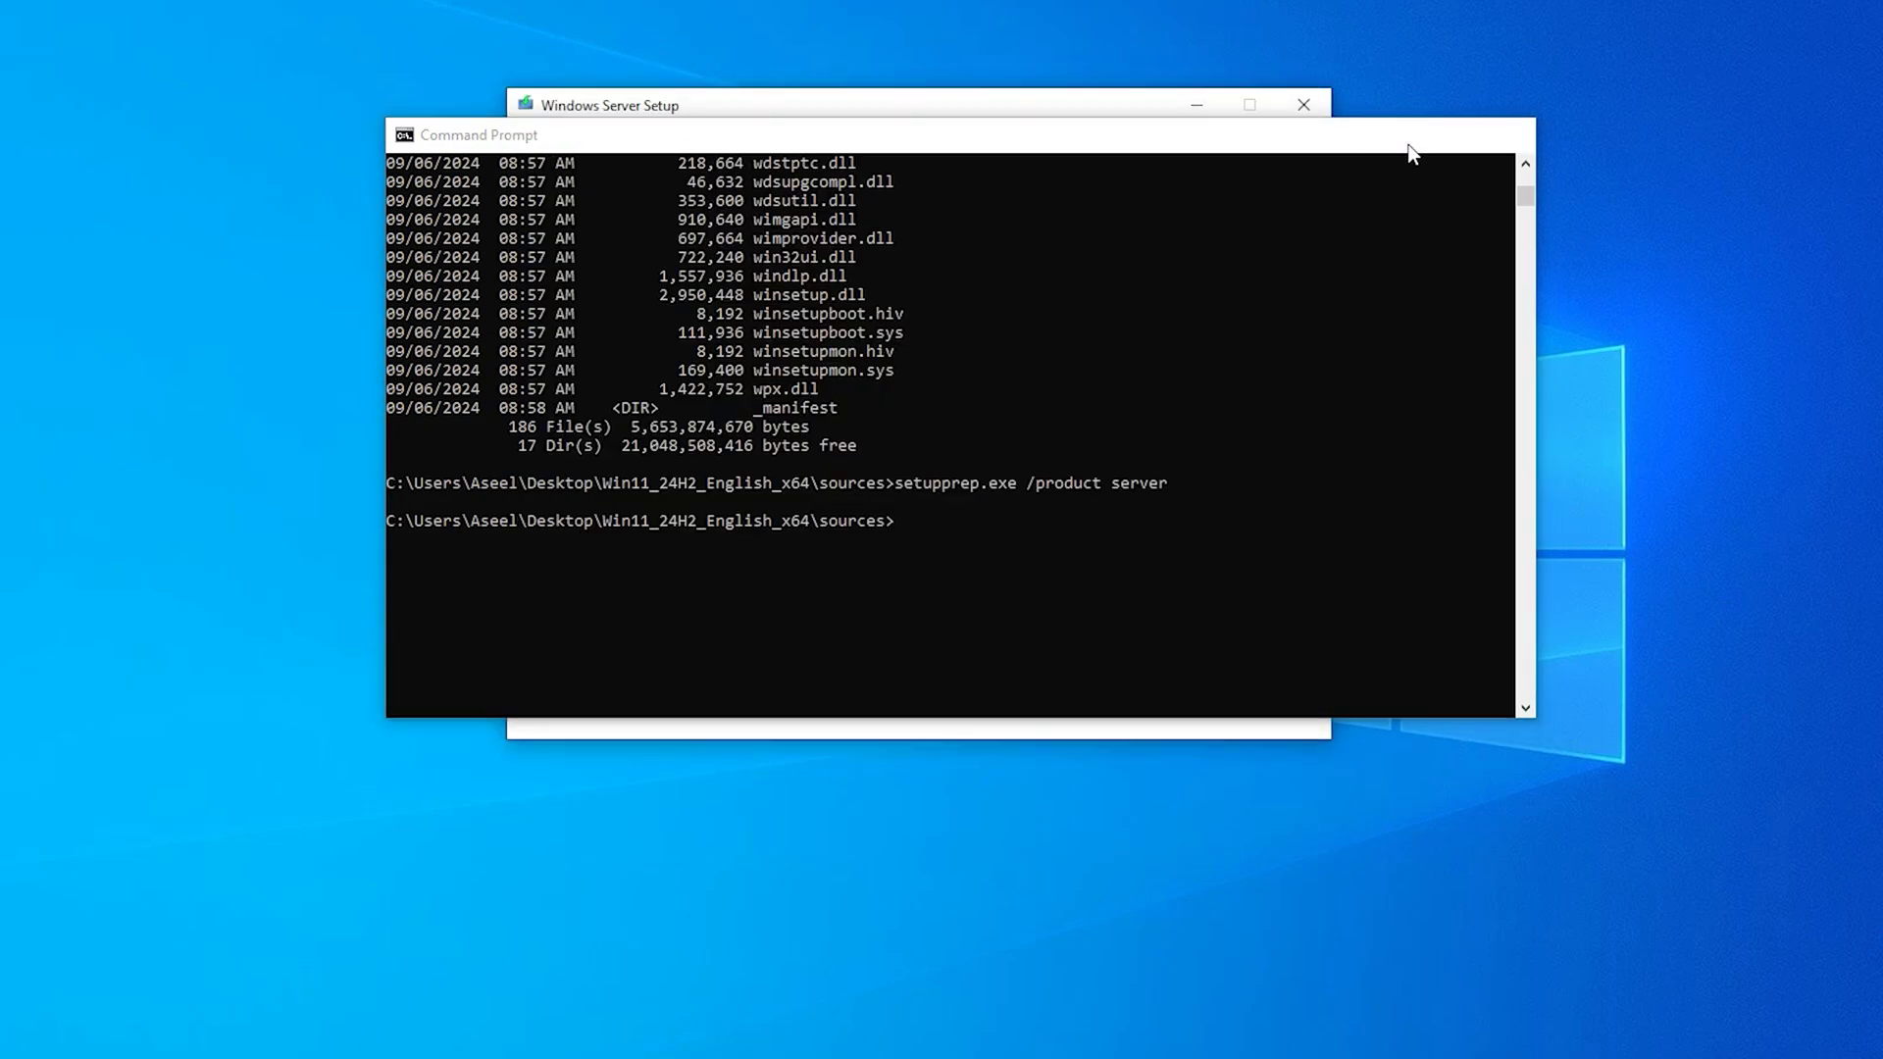
{"action": "left_click", "coordinate": [1251, 696]}
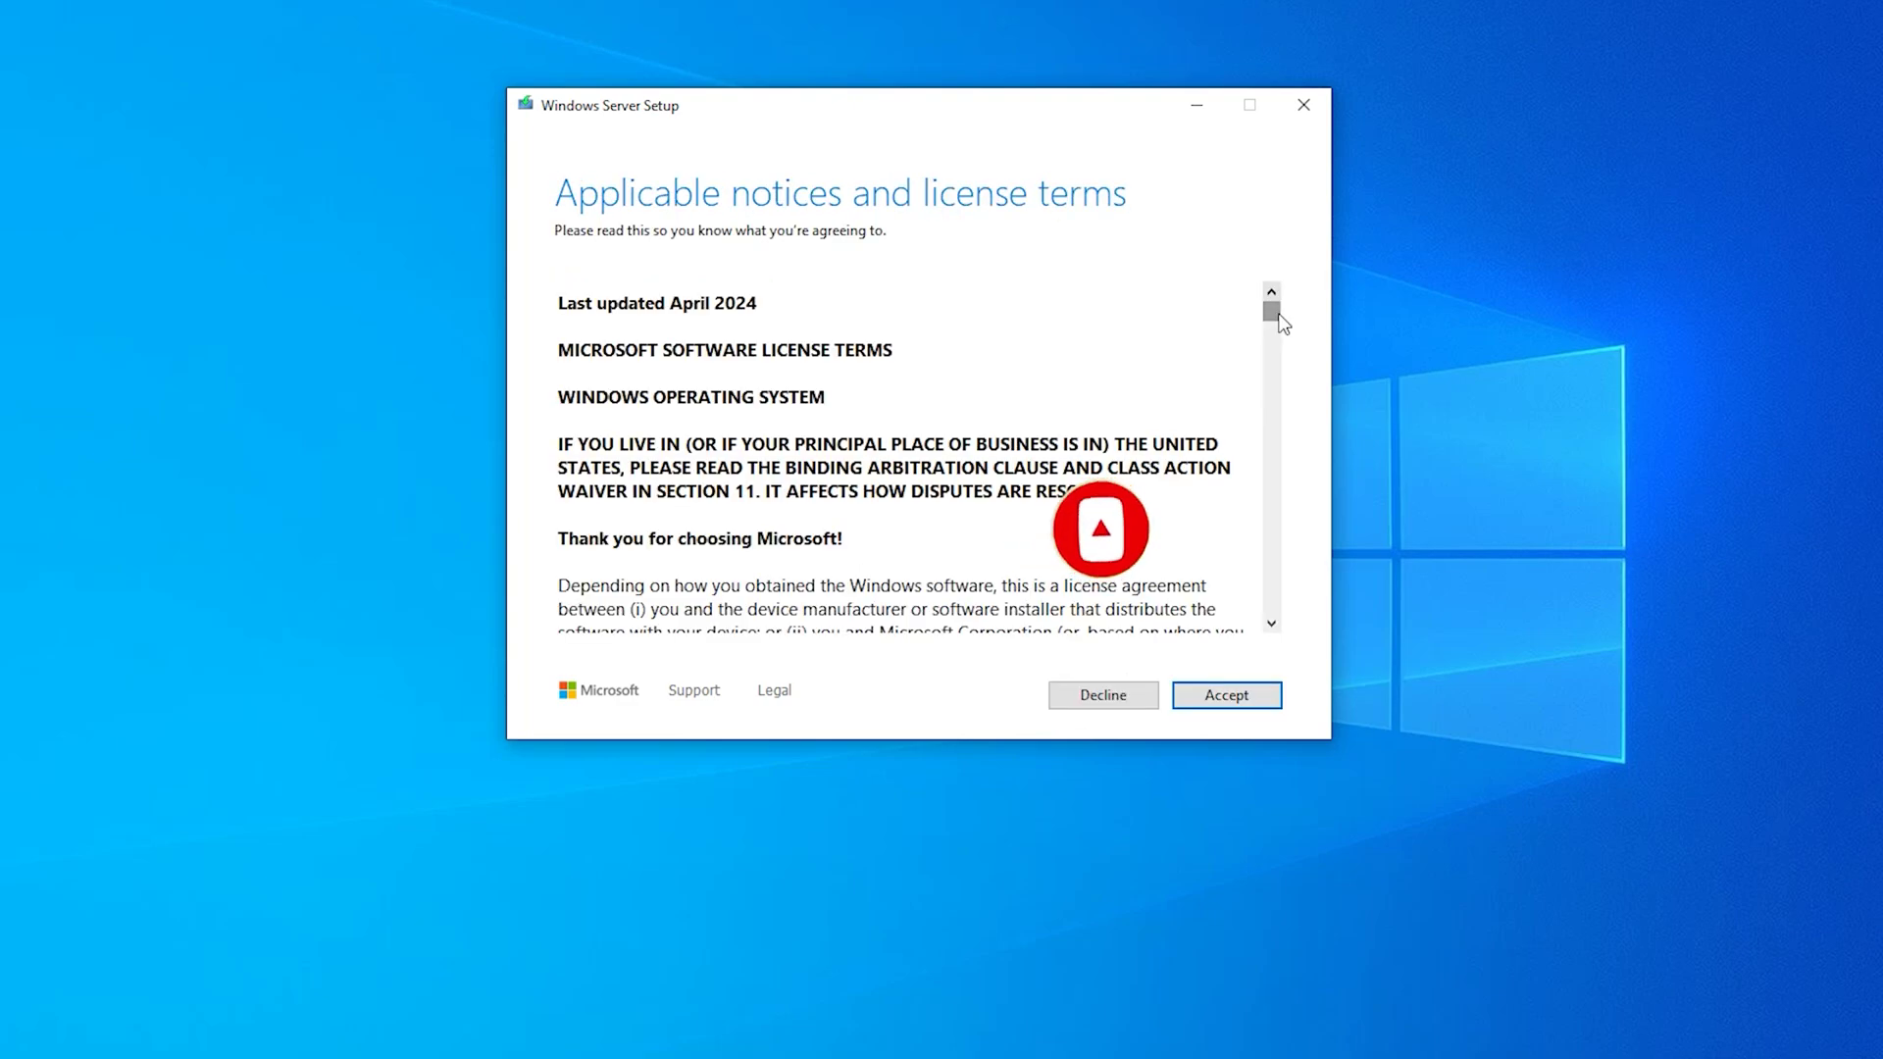
{"action": "left_click_drag", "start_coordinate": [1272, 314], "coordinate": [1273, 454]}
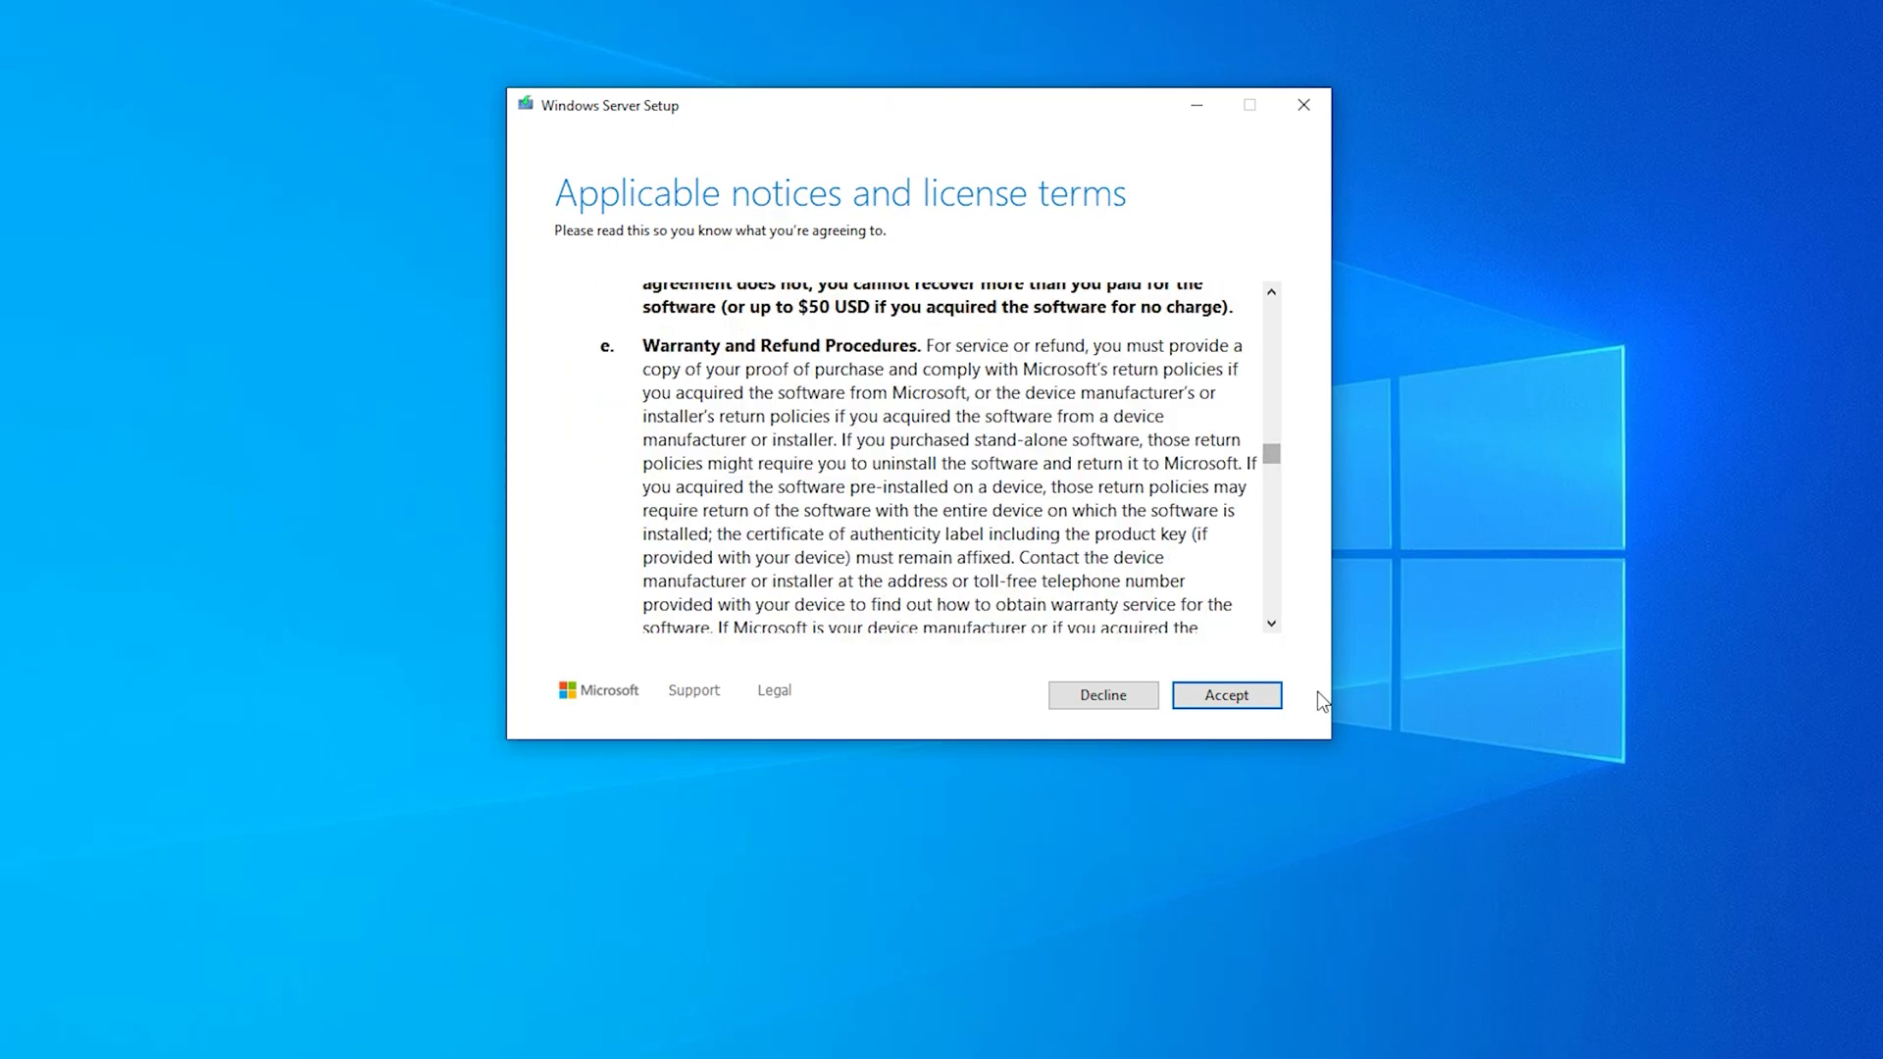
Step: Accept the license and continue with 'Keep files, settings, and apps' selected
{"action": "left_click", "coordinate": [1235, 700]}
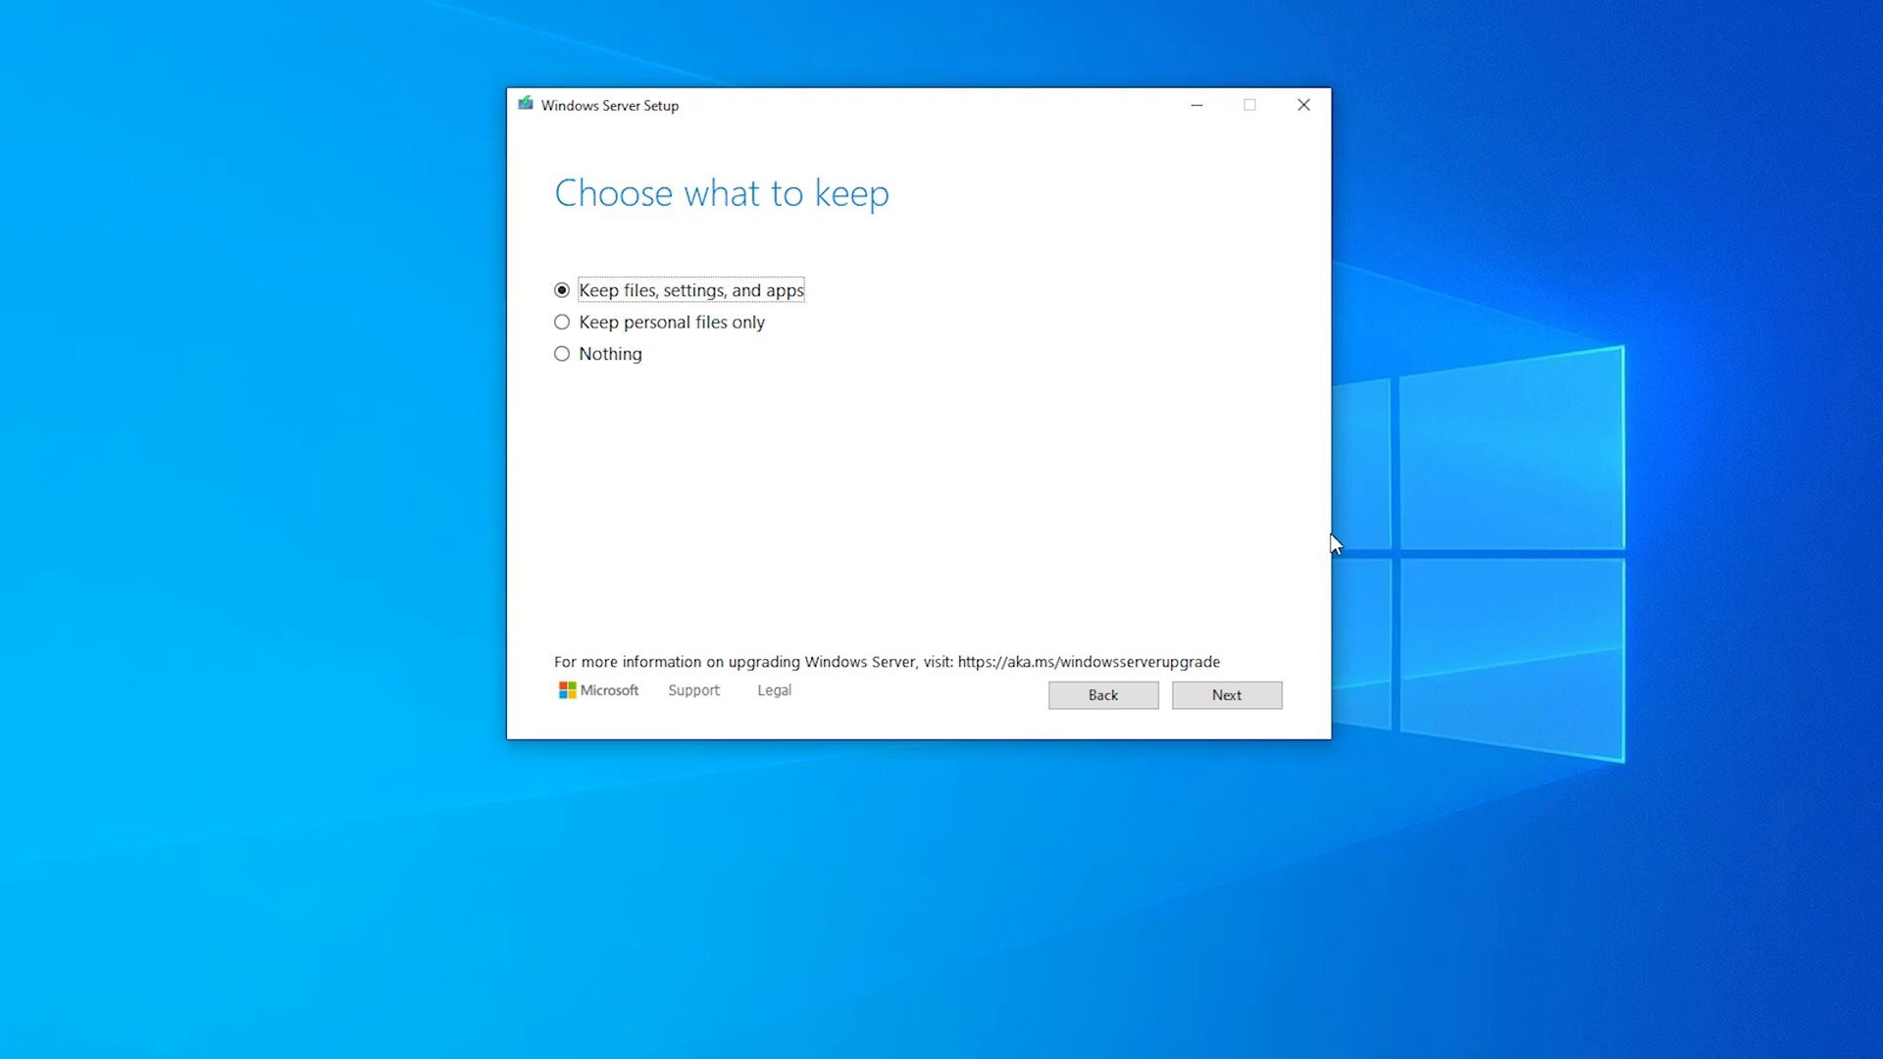
{"action": "left_click", "coordinate": [1230, 696]}
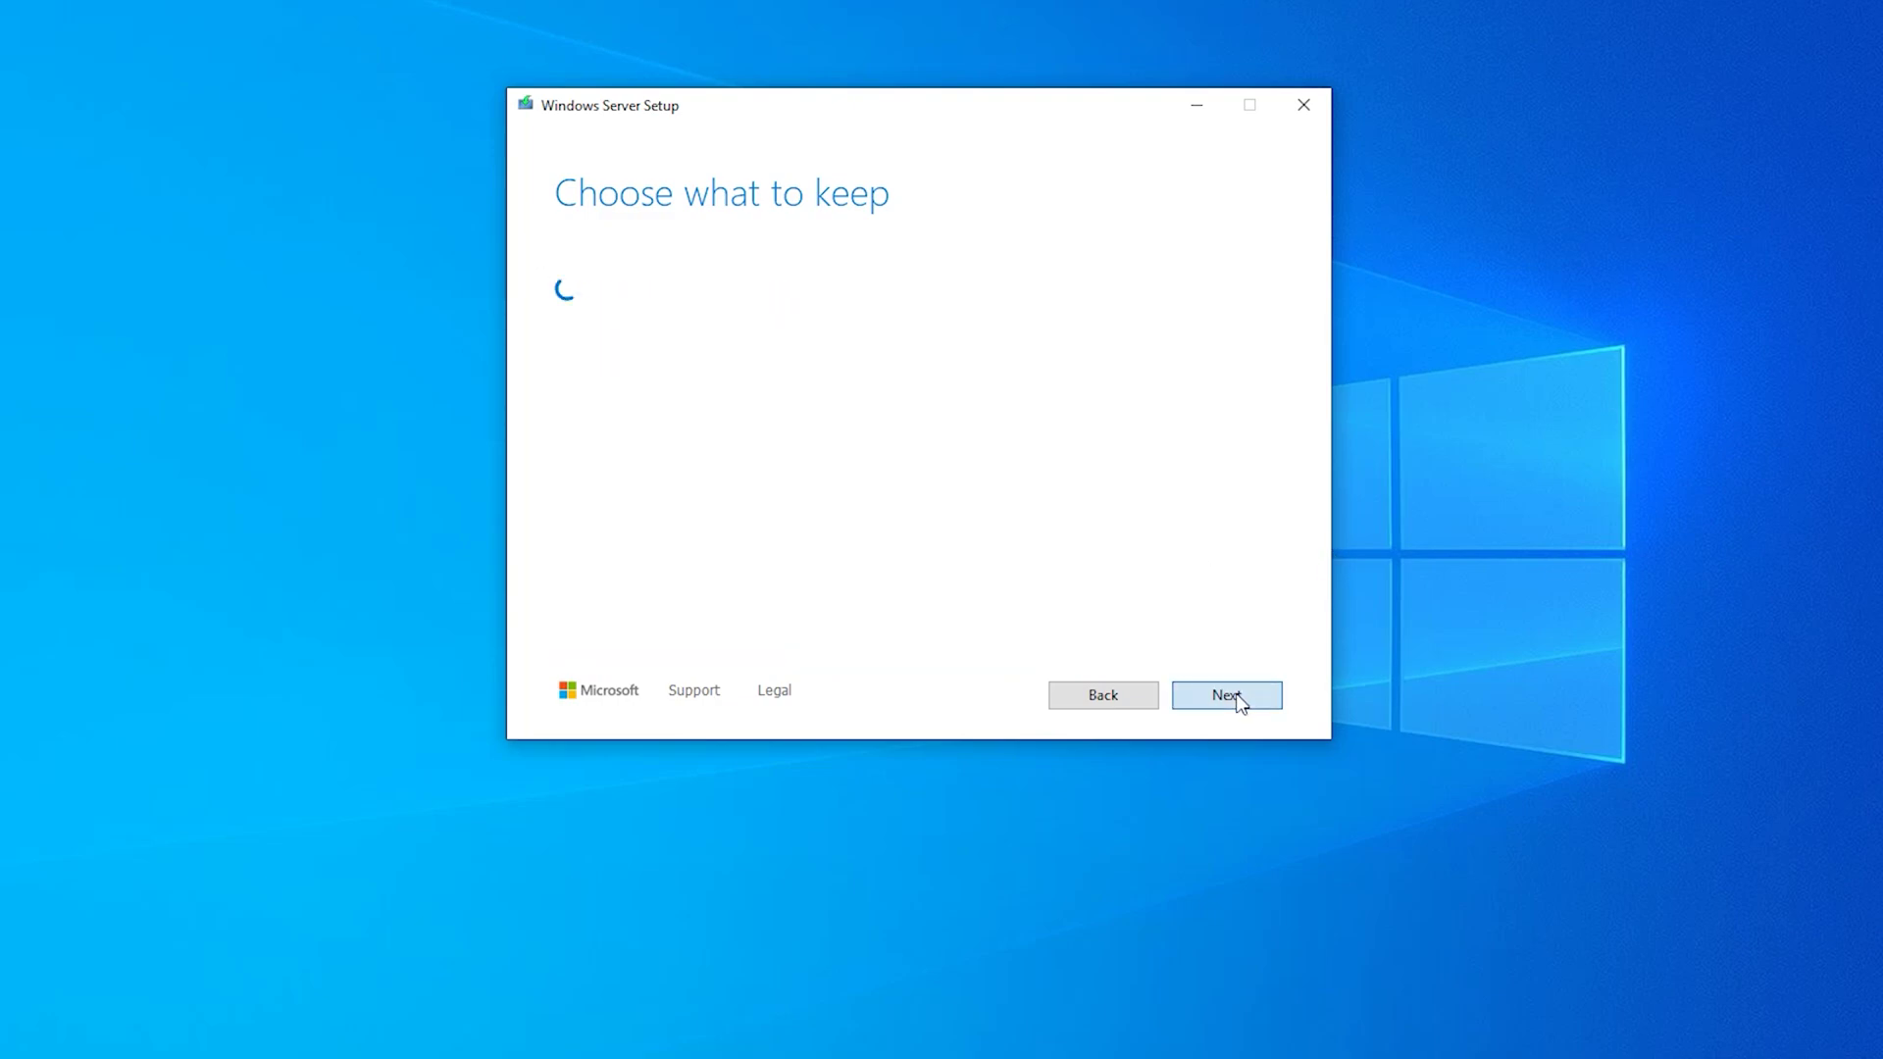